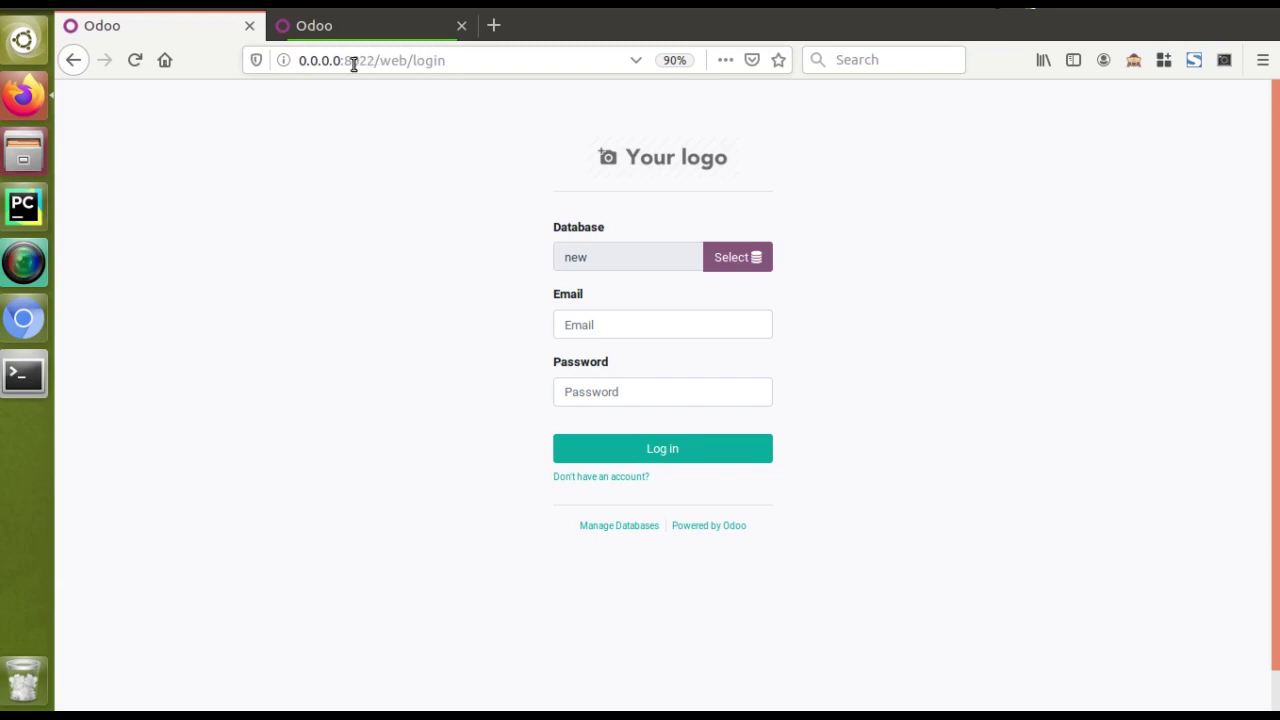
- Reload the 8022 Odoo login page, then switch to the 8023 database selector tab
click(135, 60)
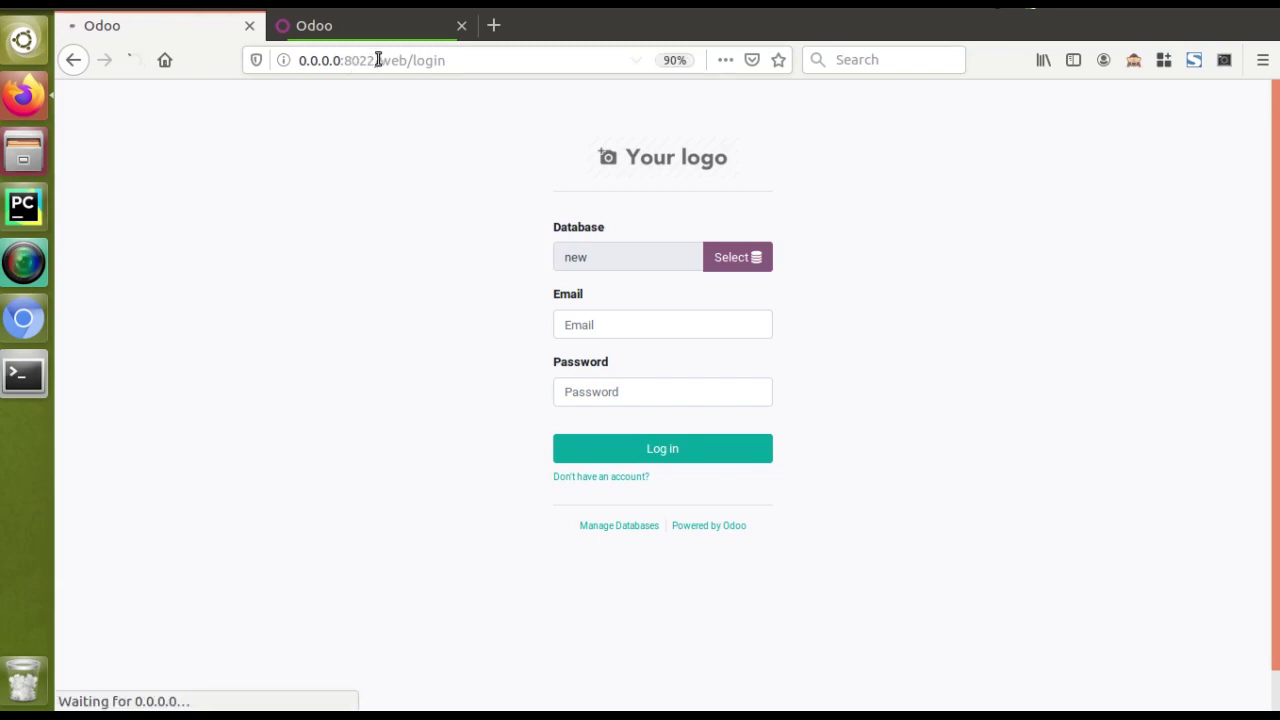
click(325, 24)
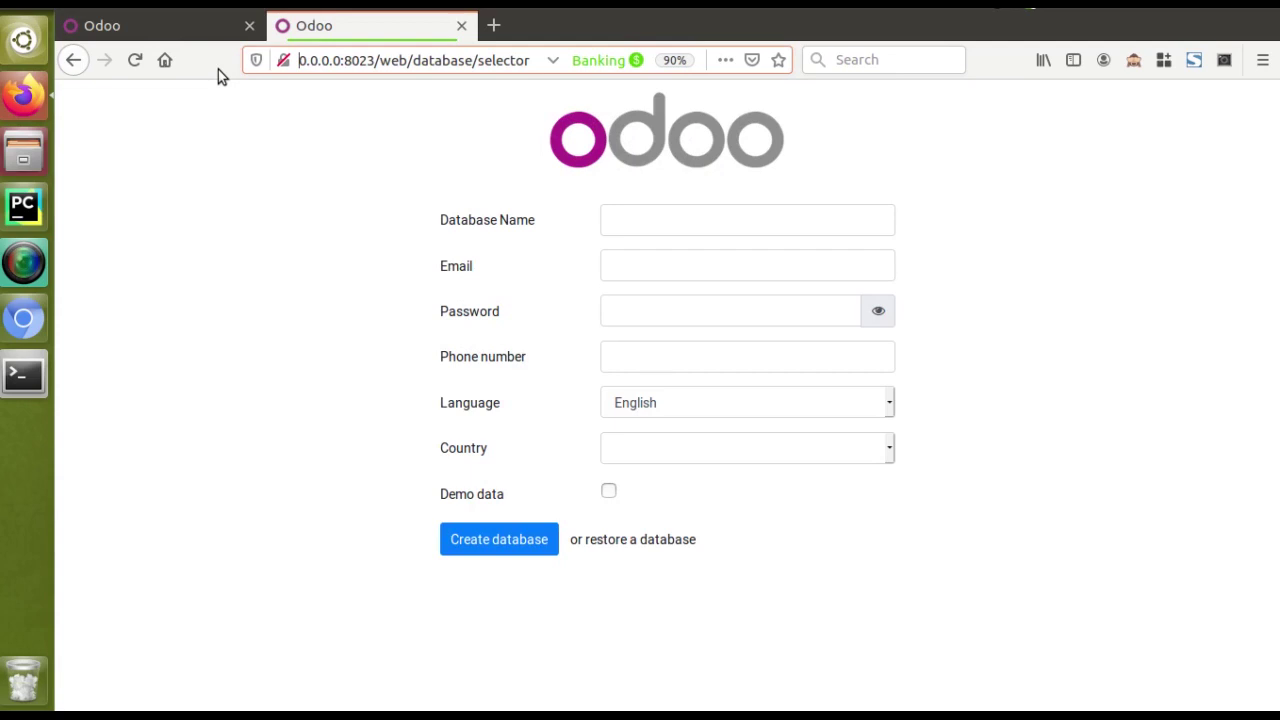
- Reload the 8023 database page, return to the 8022 login tab past the insecure-login warning, and raise the terminal
click(133, 66)
click(100, 22)
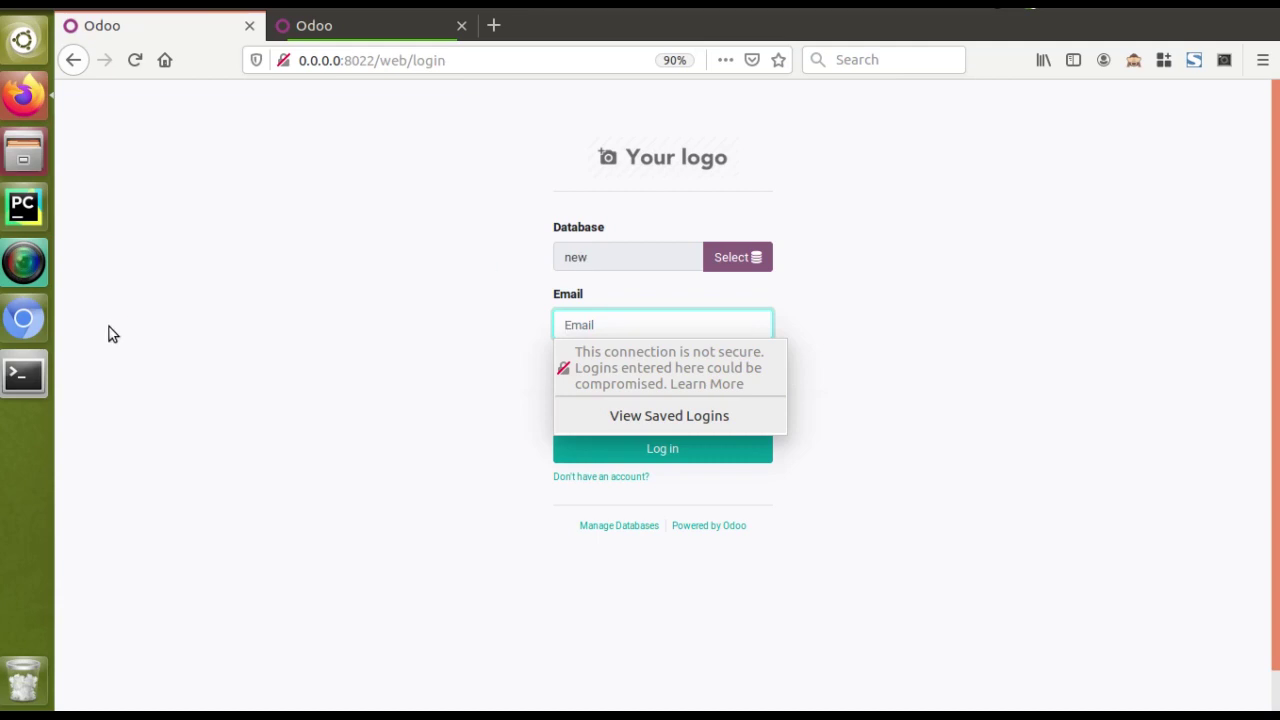
key(Escape)
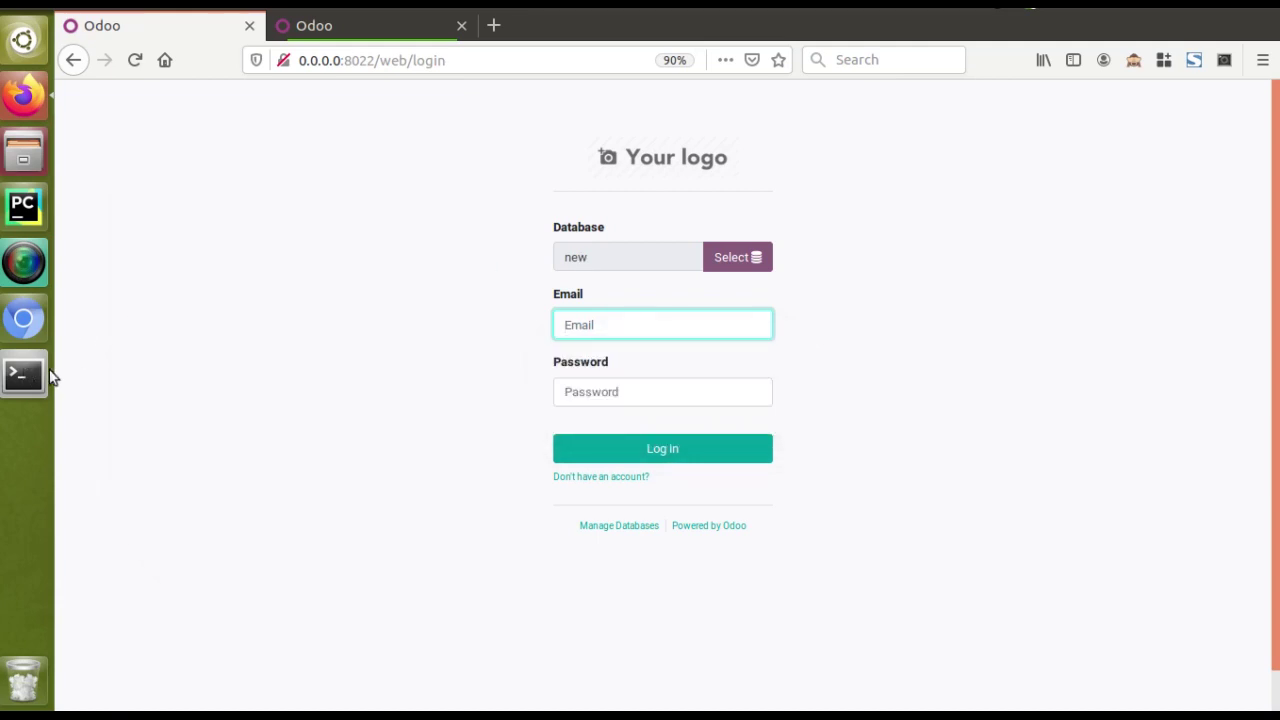
click(52, 377)
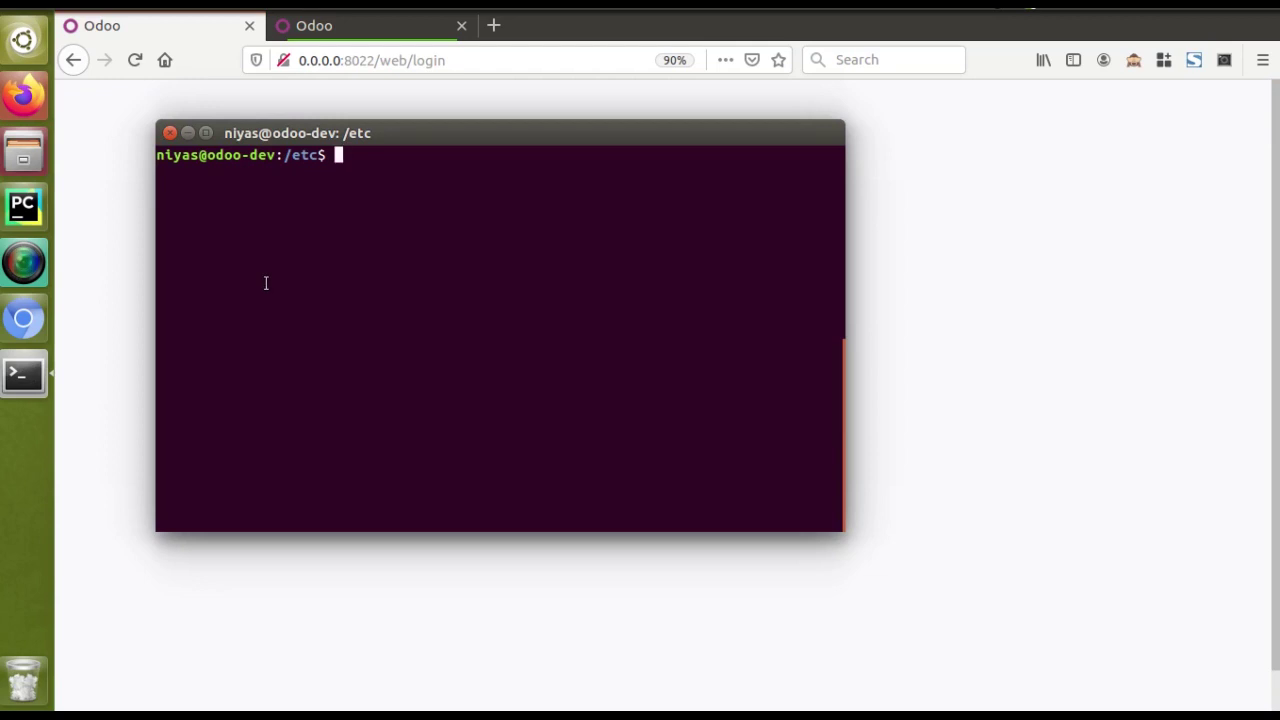
- List the contents of /etc with ls
double_click(306, 157)
text(ls)
key(Return)
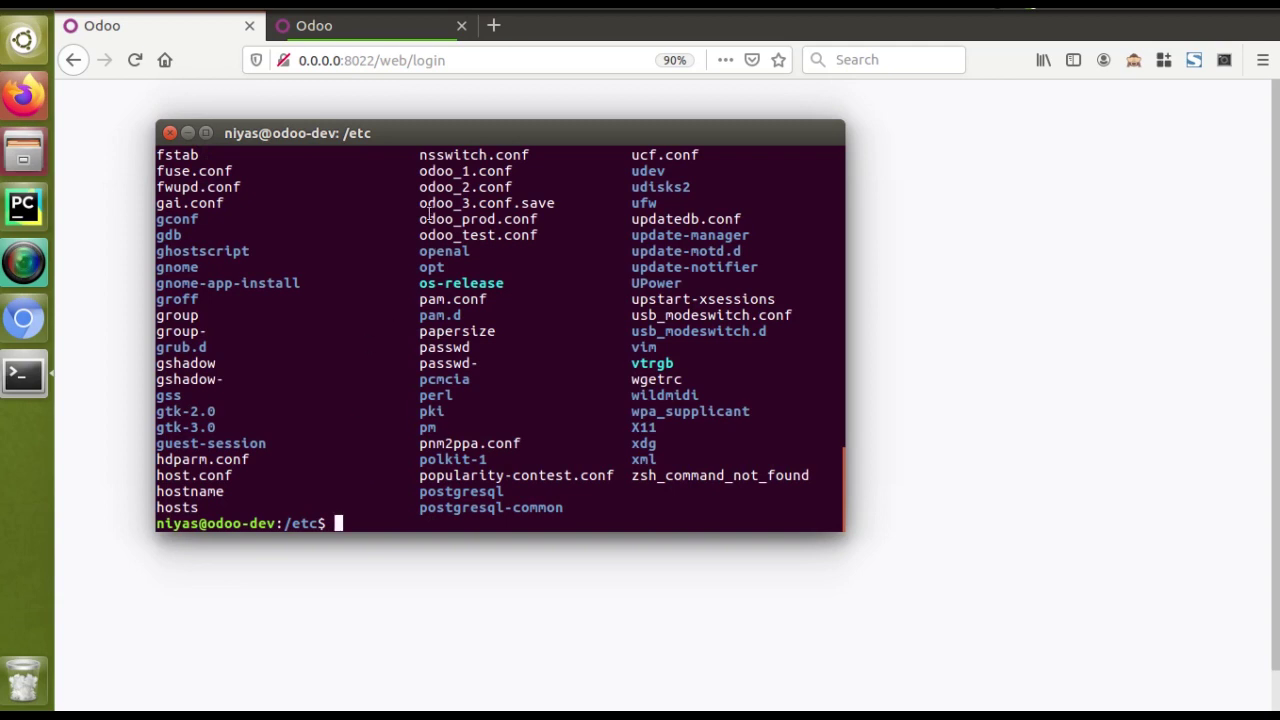
- Open /etc/odoo_prod.conf in nano with sudo
drag(419, 219, 497, 220)
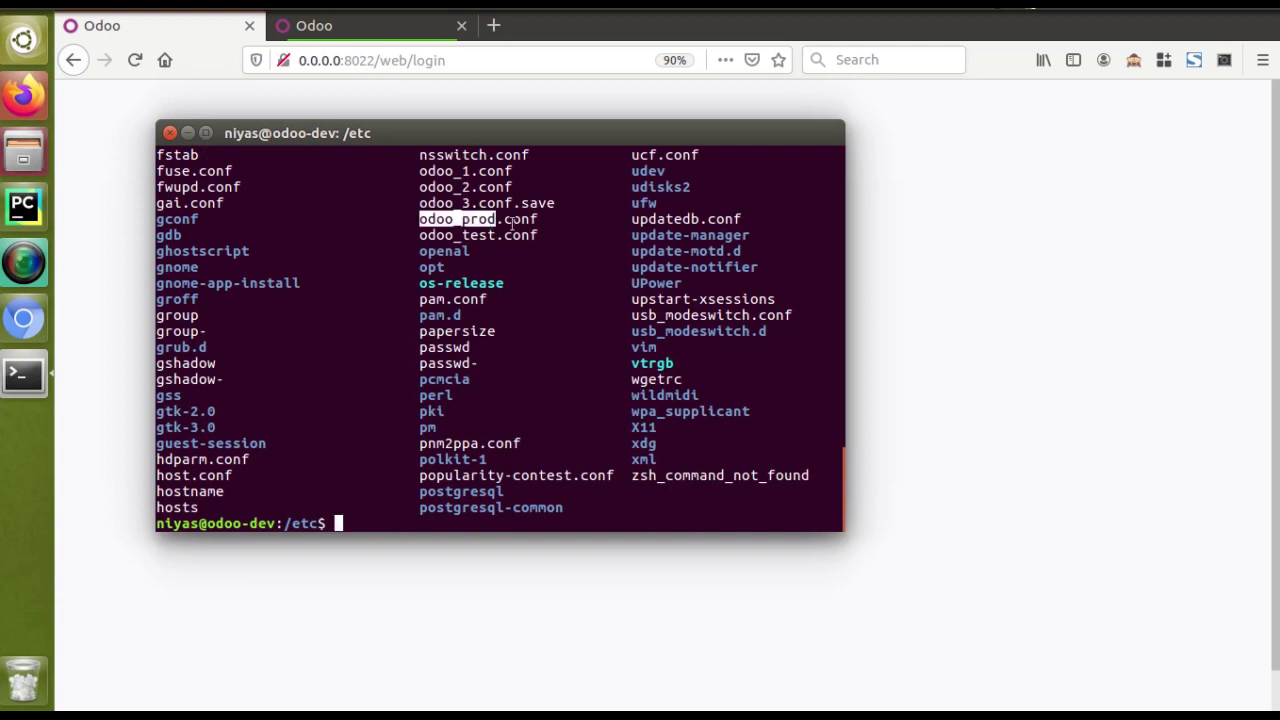
double_click(436, 236)
text(sudo nano o)
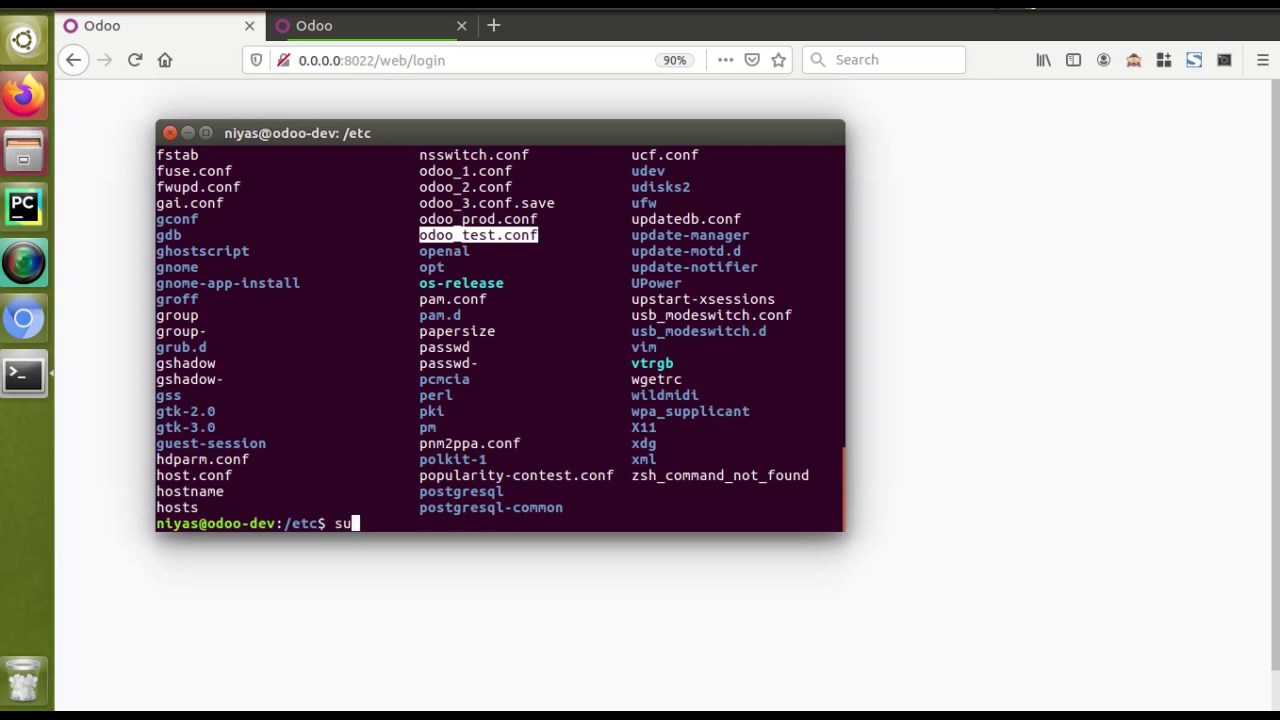
text(doo_p)
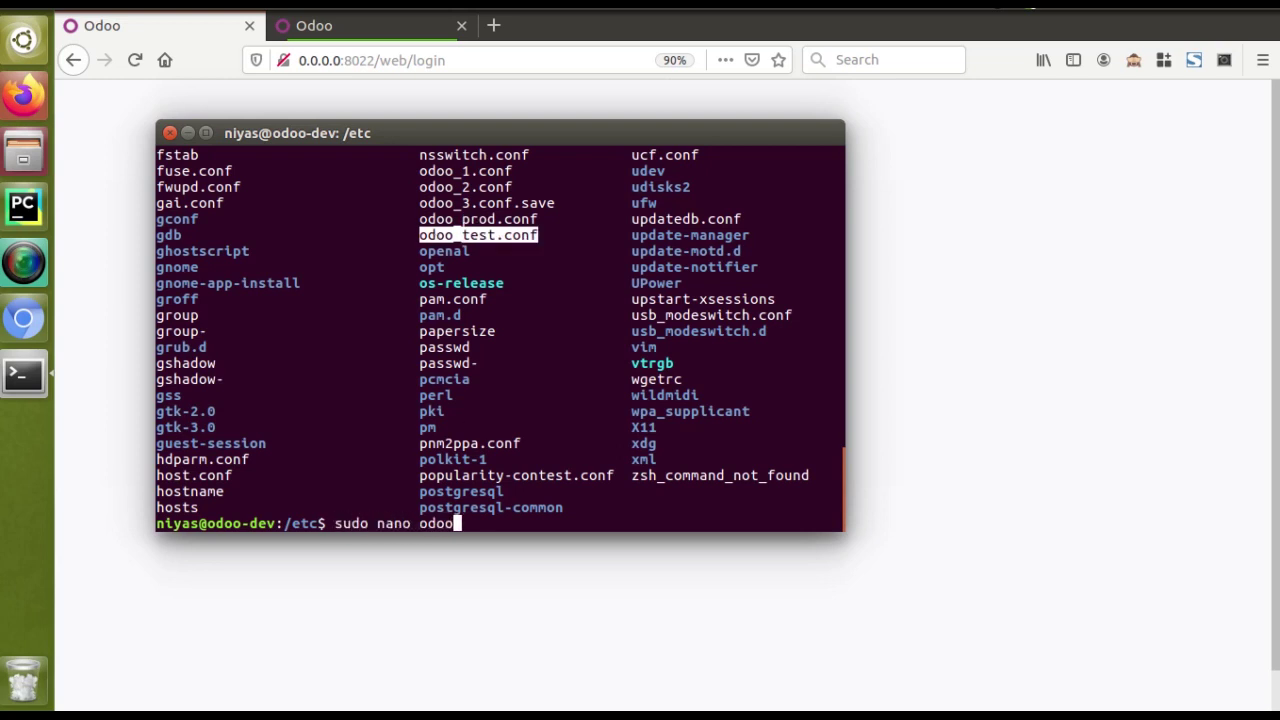
key(Tab)
key(Return)
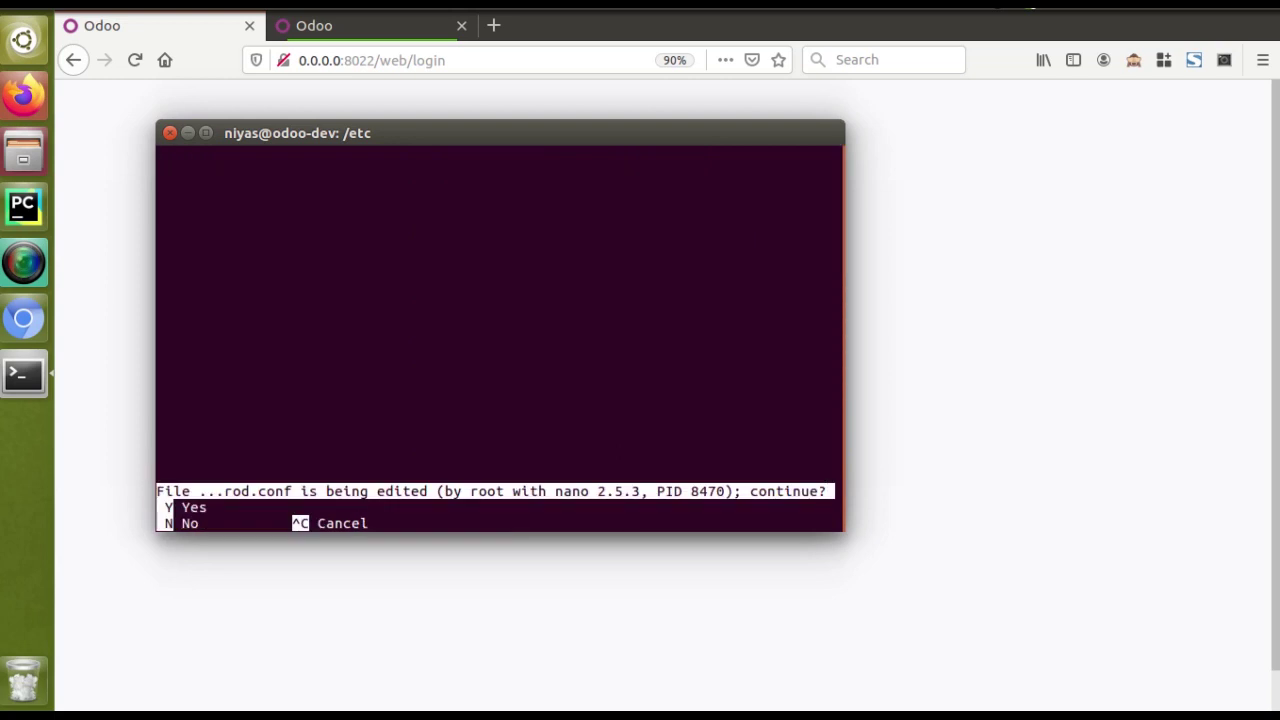
- Accept the lock warning and delete '_test' from the logfile name in odoo_prod.conf
key(y)
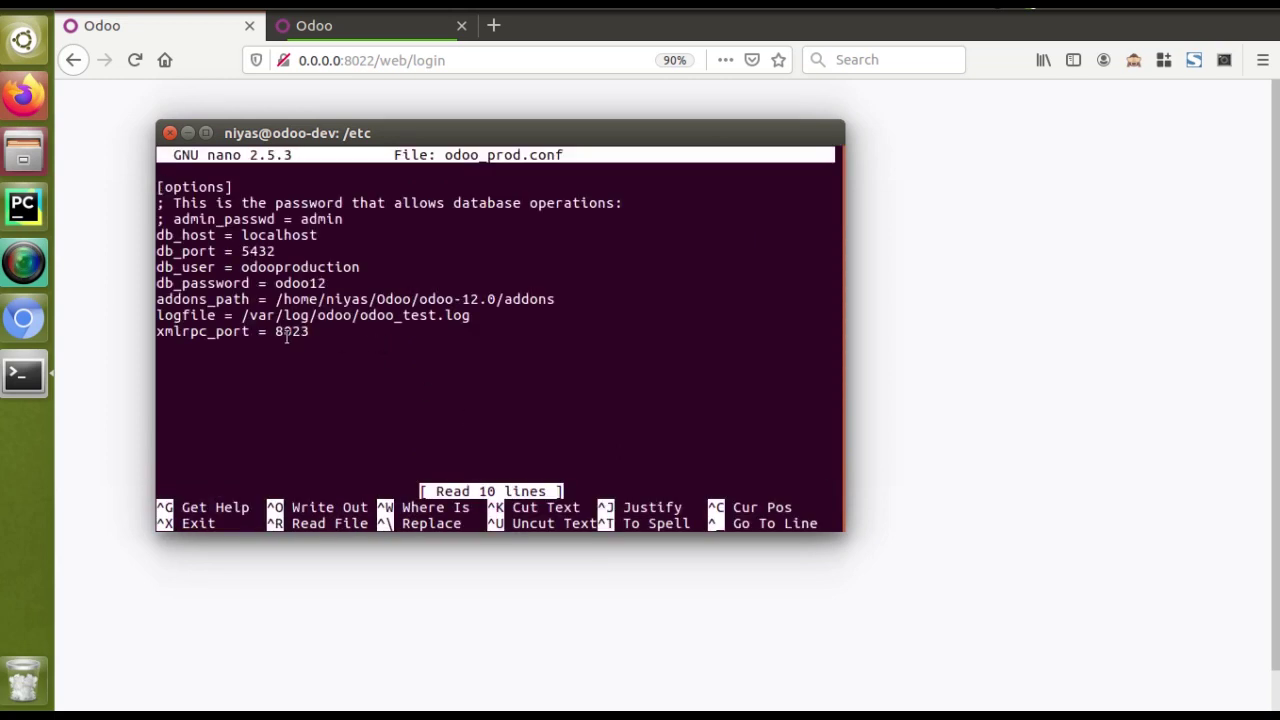
double_click(276, 331)
double_click(186, 313)
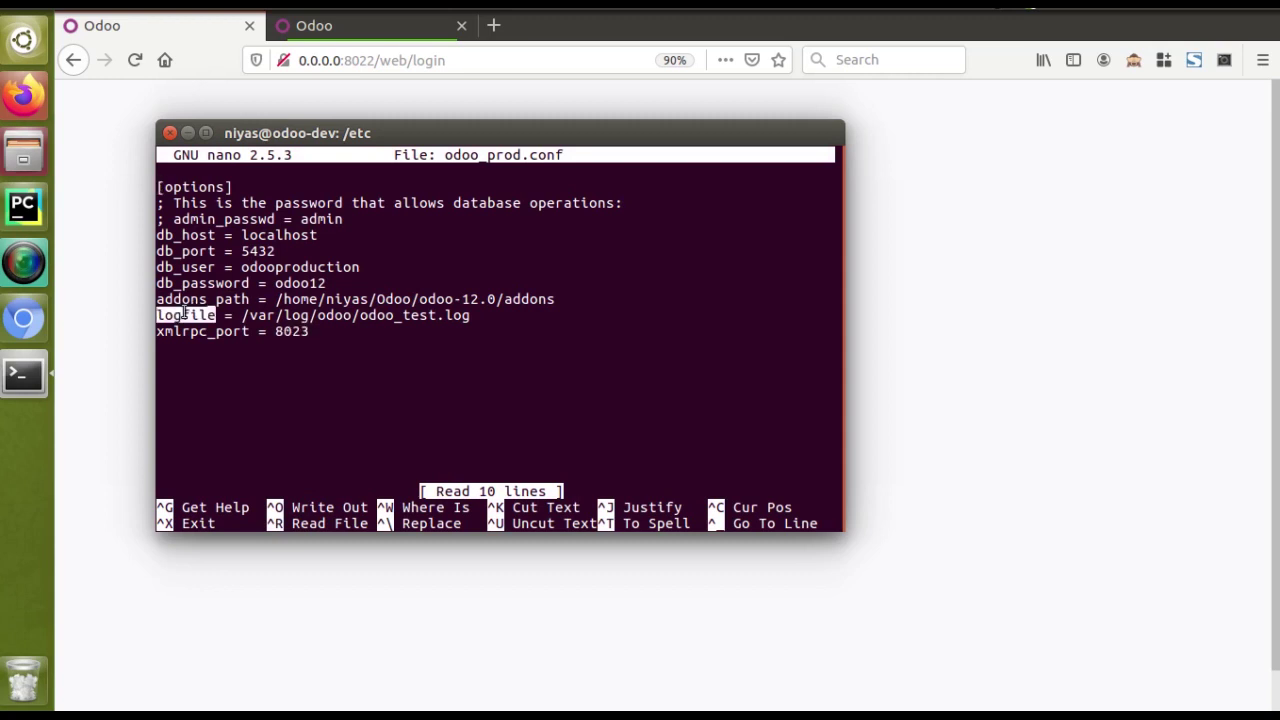
drag(240, 314, 355, 315)
click(367, 316)
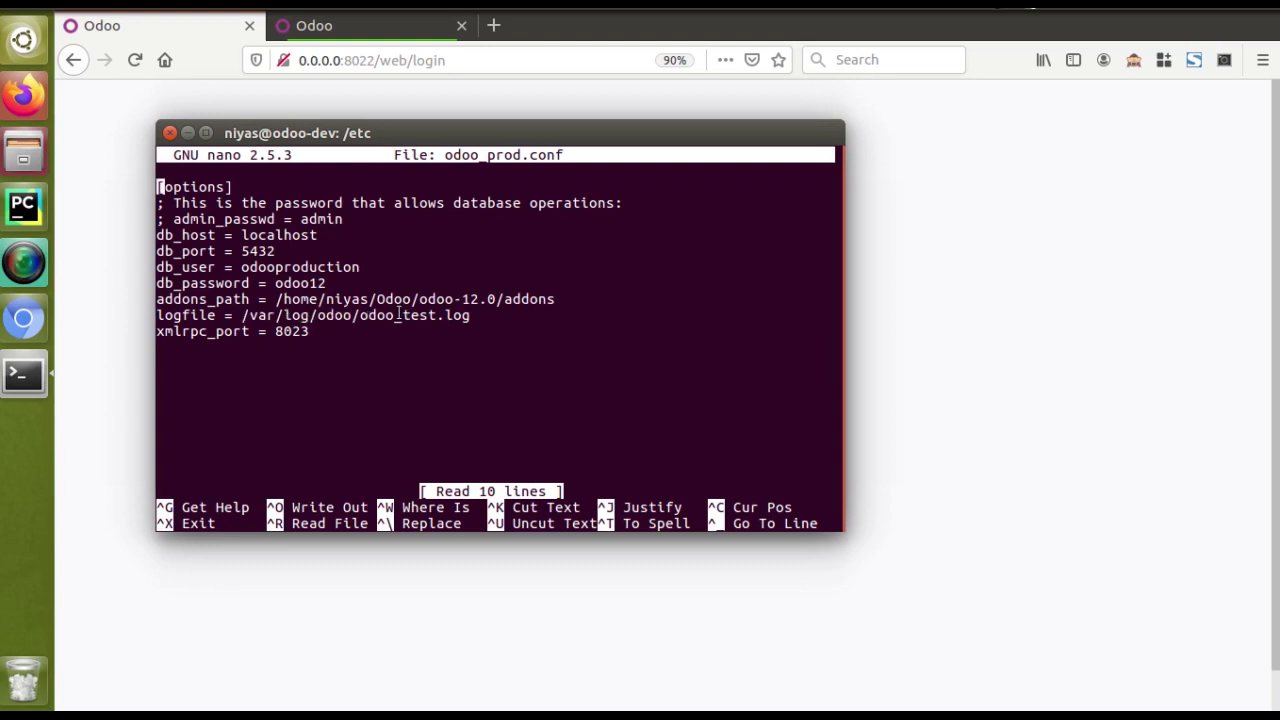
drag(398, 315, 437, 316)
key(Delete)
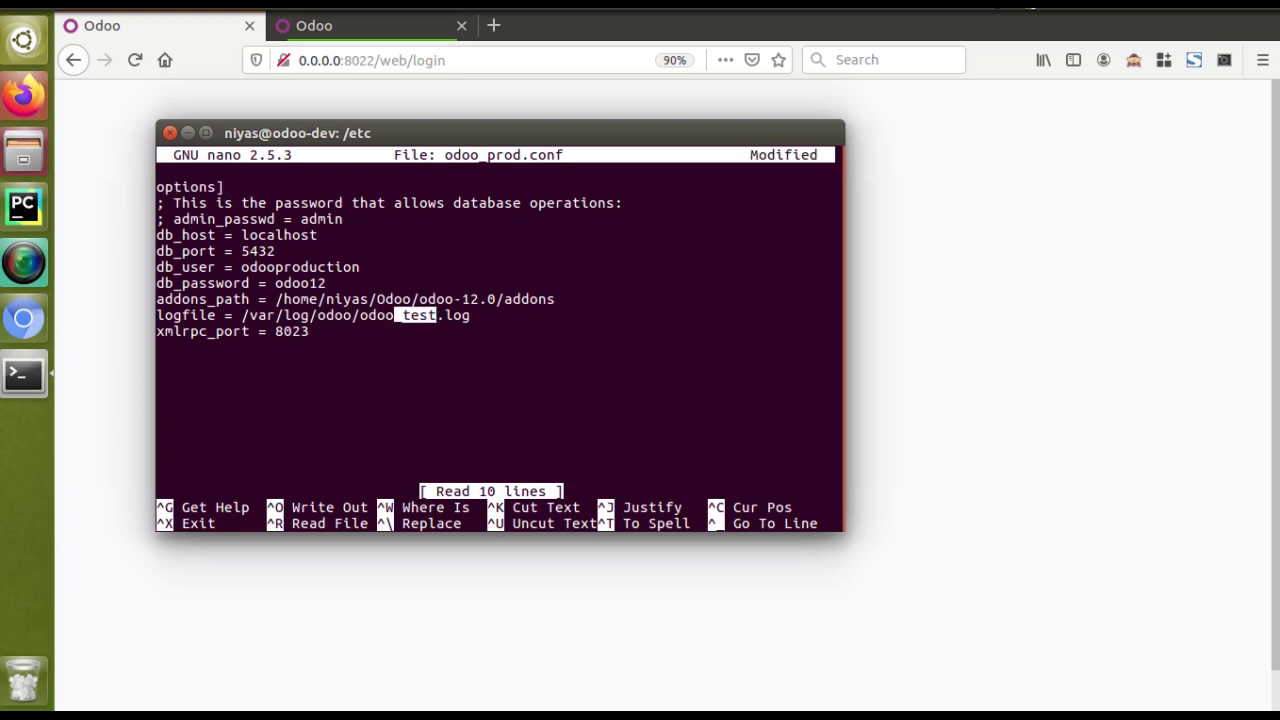
- Suspend nano, reopen odoo_prod.conf, and change the log name from odoo_test to odoo_prod
key(ctrl+z)
key(Up)
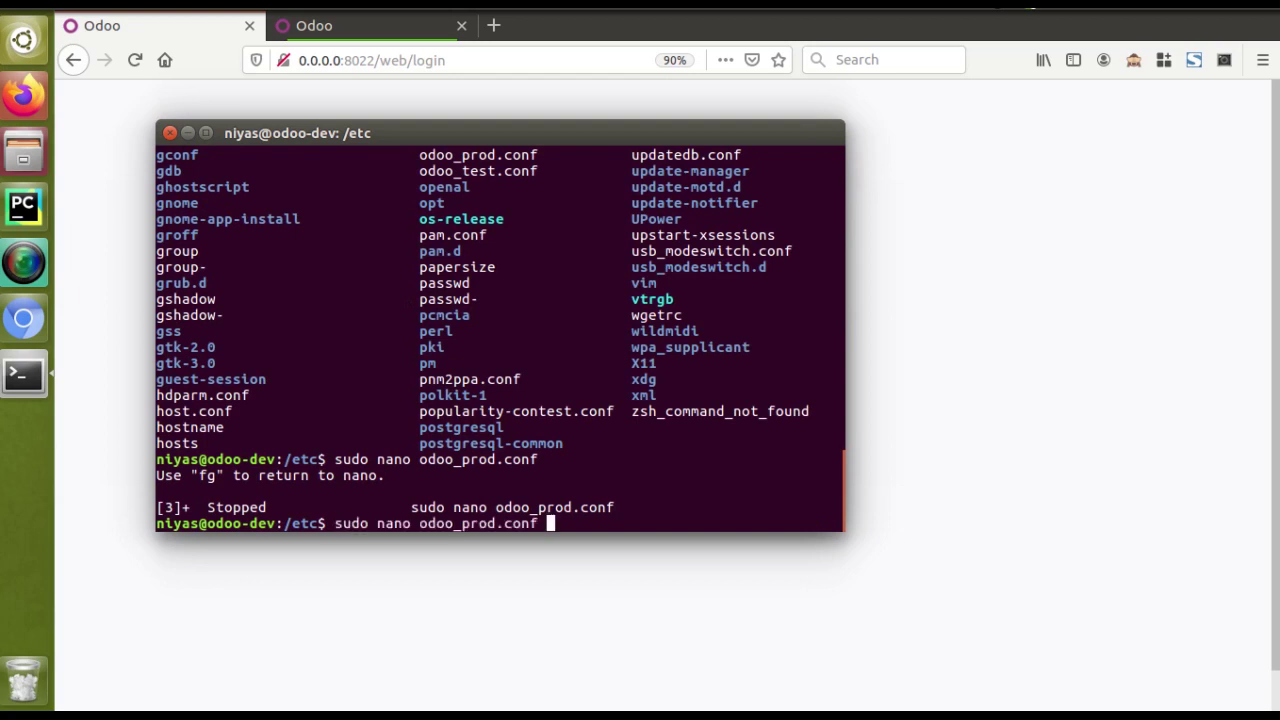
key(Return)
key(y)
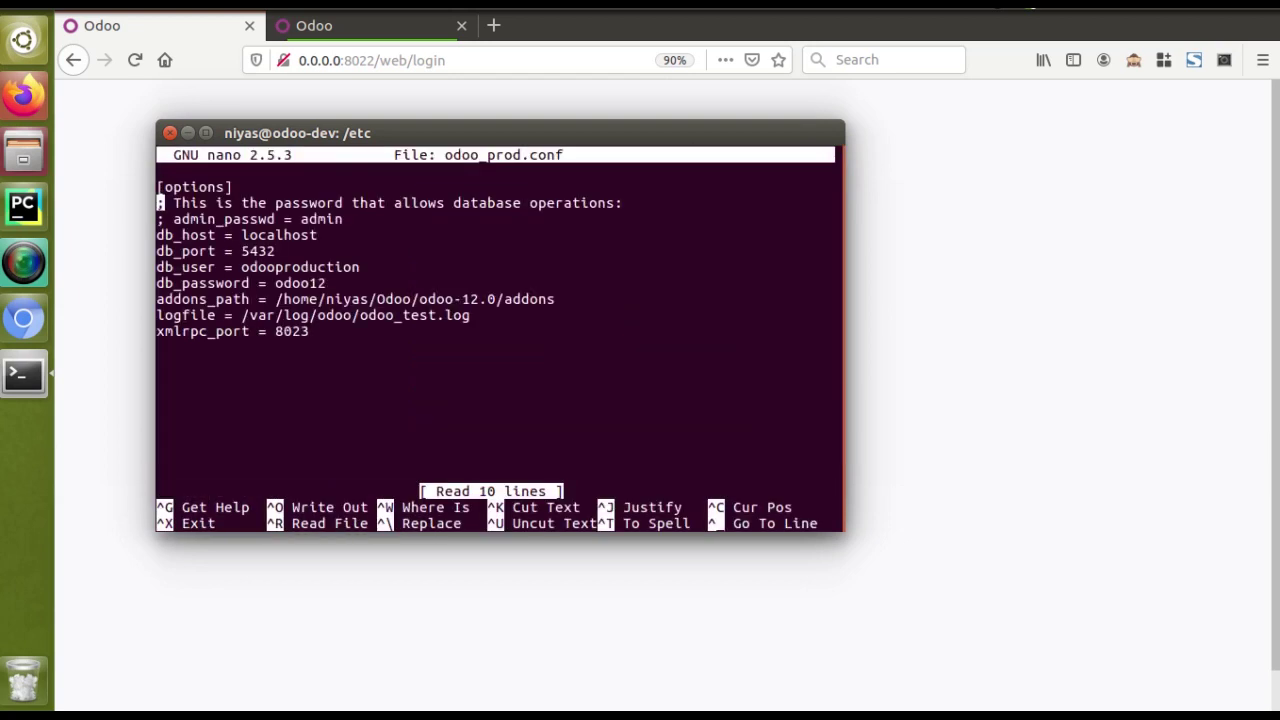
key(Down)
key(Down)
key(Down)
key(Down)
key(Down)
key(Down)
key(Down)
key(Down)
key(Left)
key(Left)
key(Left)
key(Left)
key(Left)
key(BackSpace)
key(BackSpace)
key(BackSpace)
key(BackSpace)
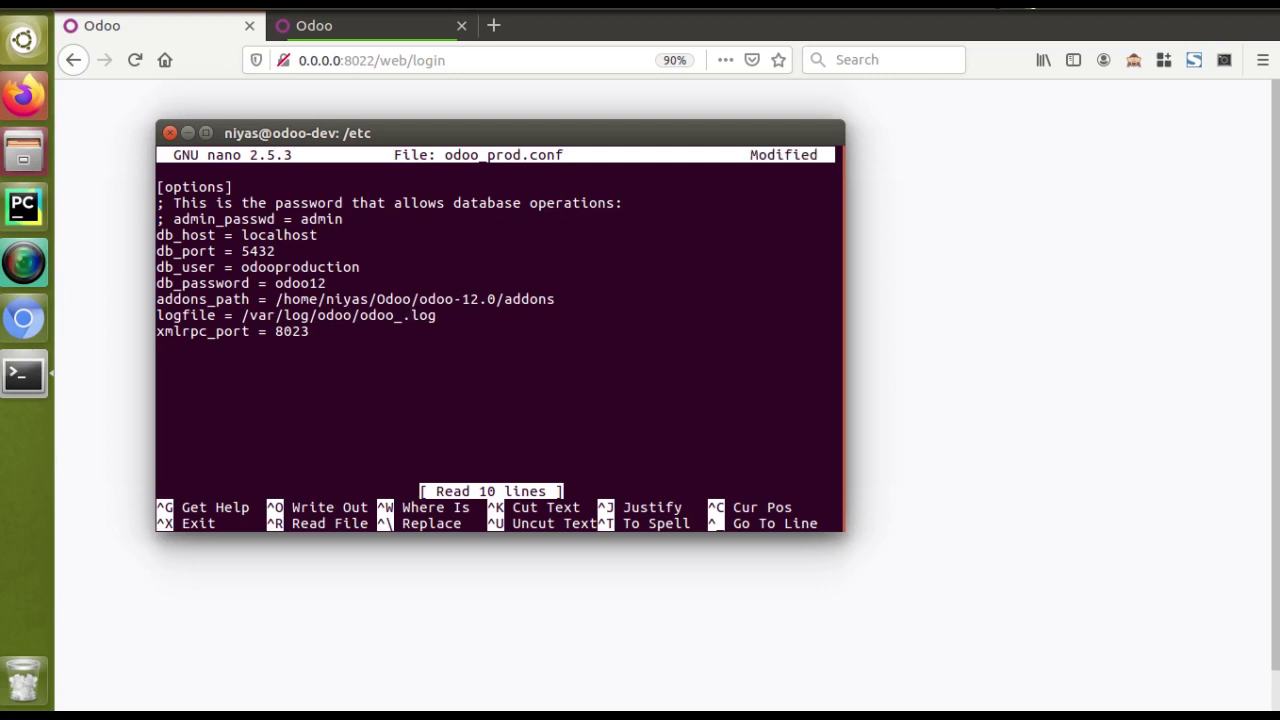
text(prod)
- Save the changes to odoo_prod.conf and exit nano
key(ctrl+x)
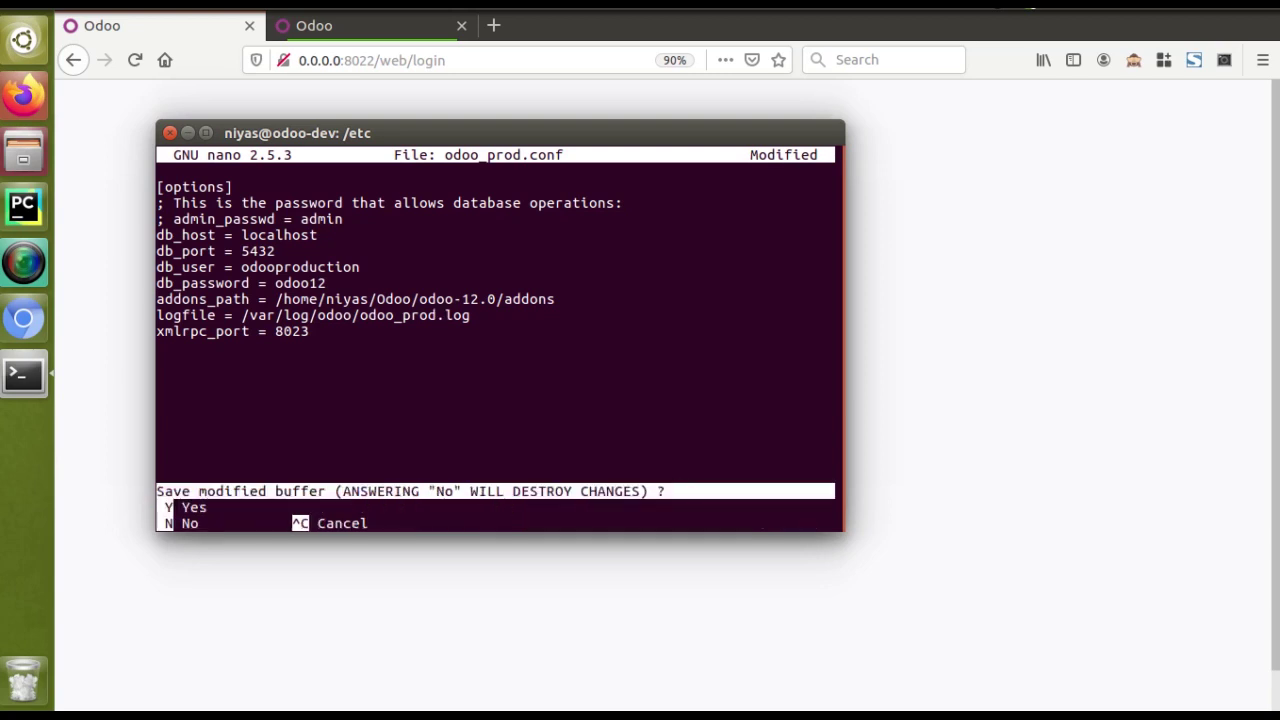
key(y)
key(Return)
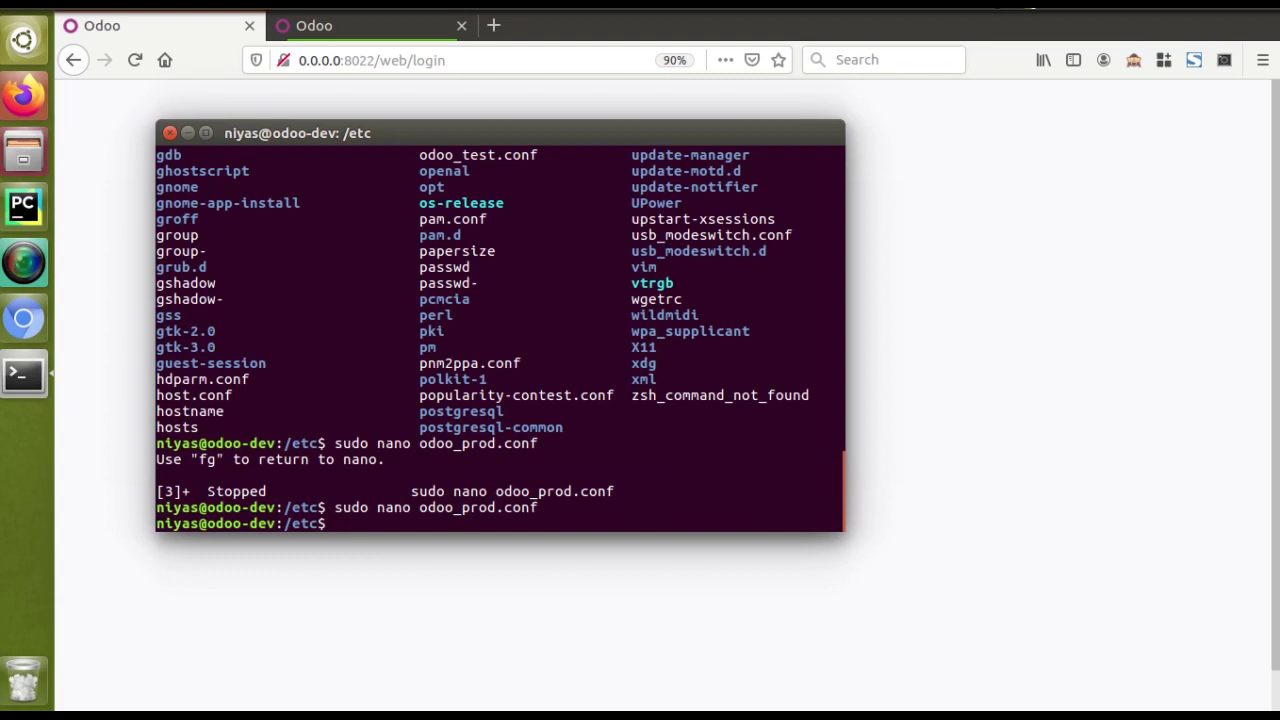
- Reopen odoo_prod.conf and check the logfile now reads /var/log/odoo/odoo_prod.log
key(Up)
key(Return)
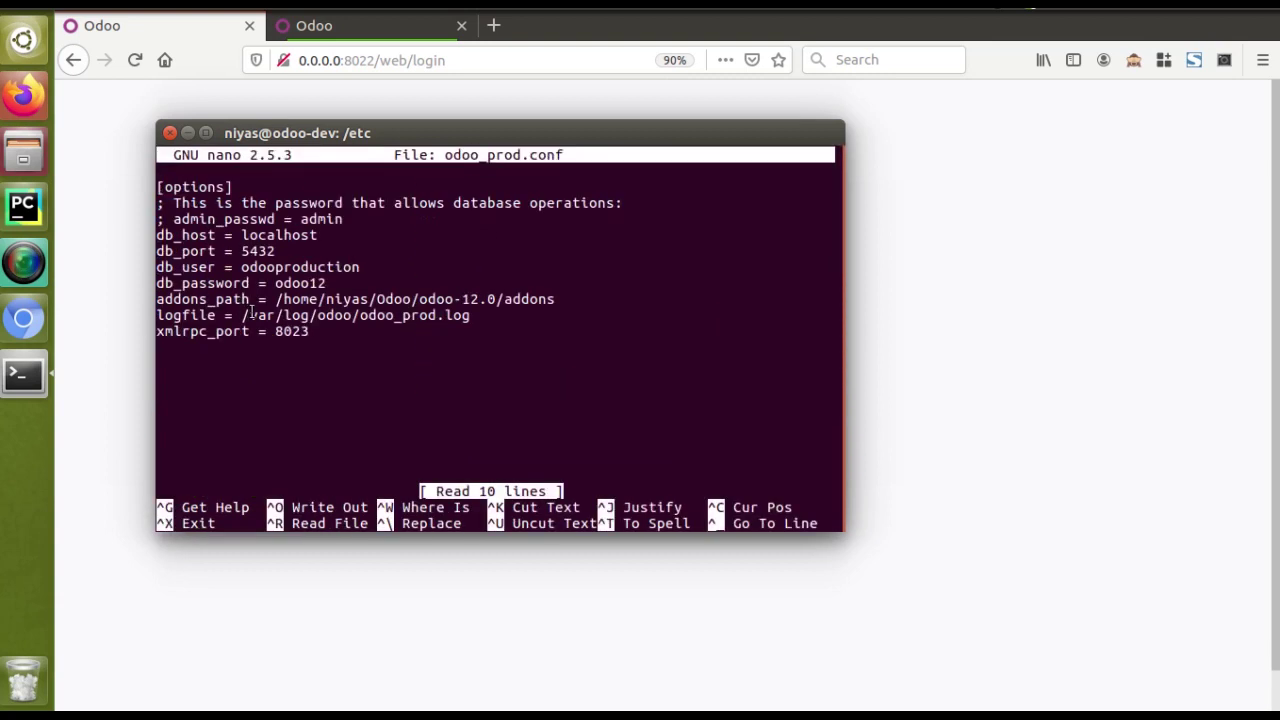
double_click(391, 318)
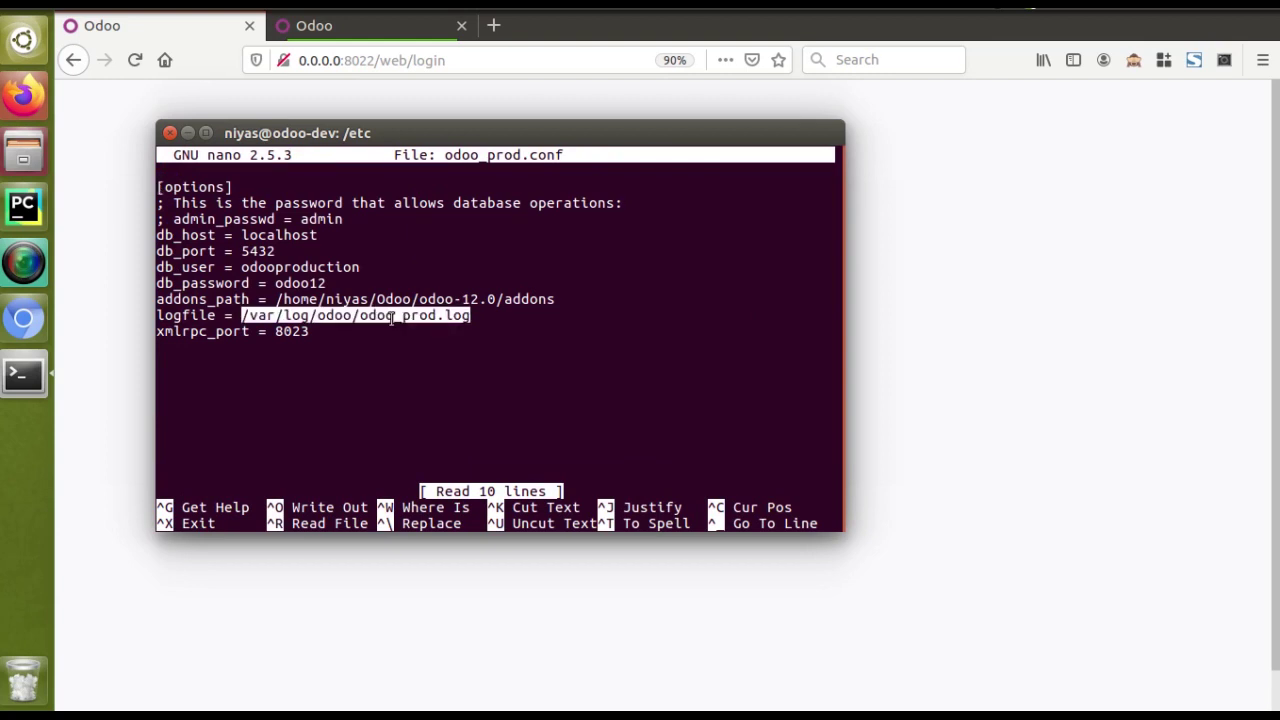
click(247, 297)
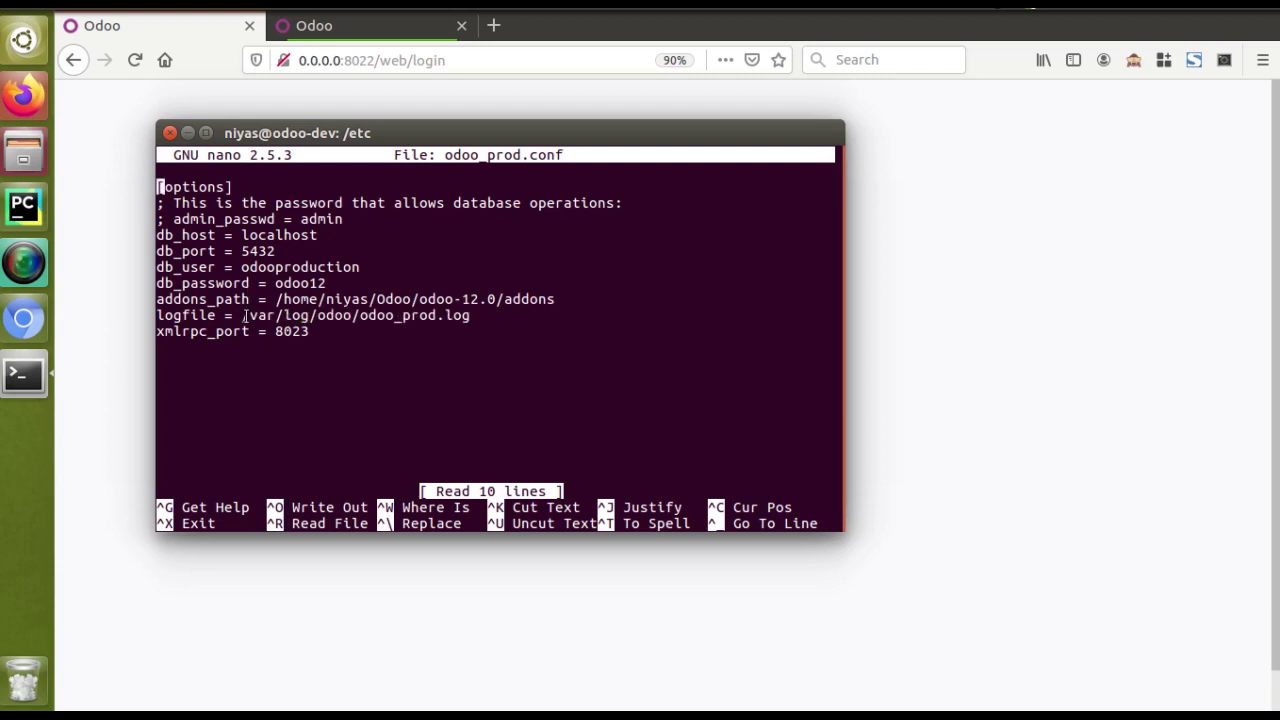
drag(244, 316, 346, 316)
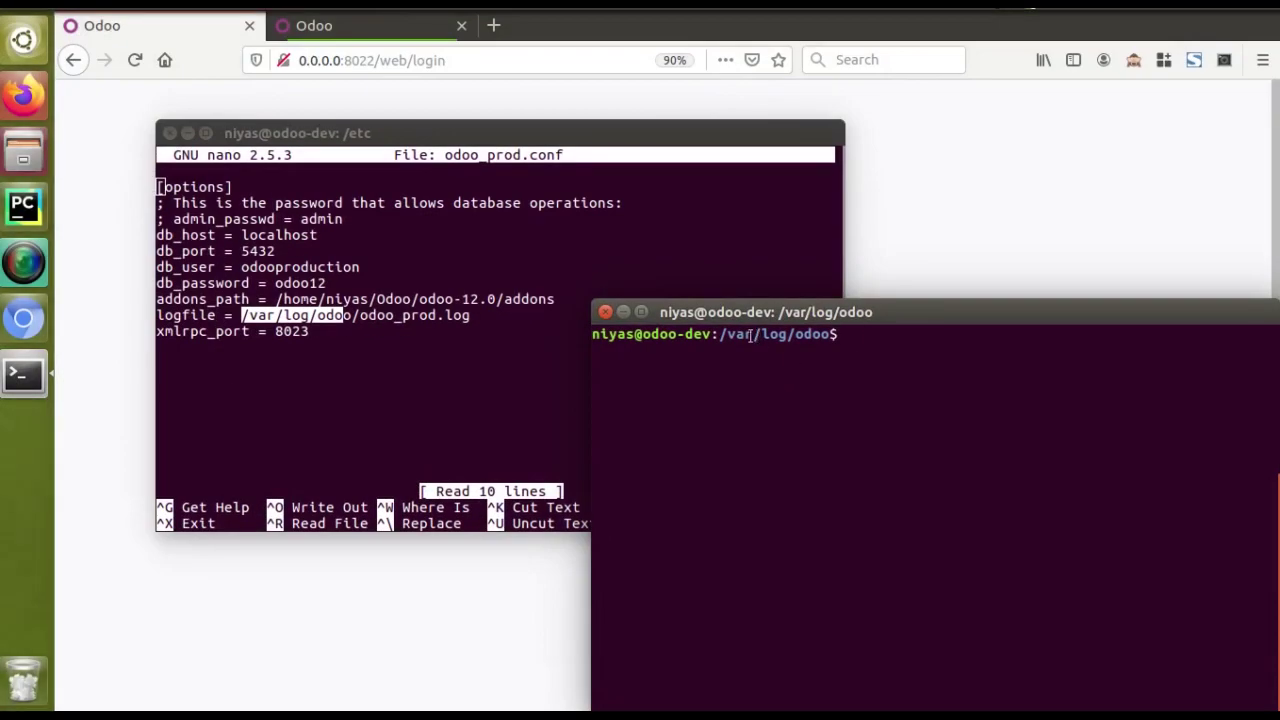
- List /var/log/odoo, finding it empty, and return to the nano window
drag(722, 334, 838, 334)
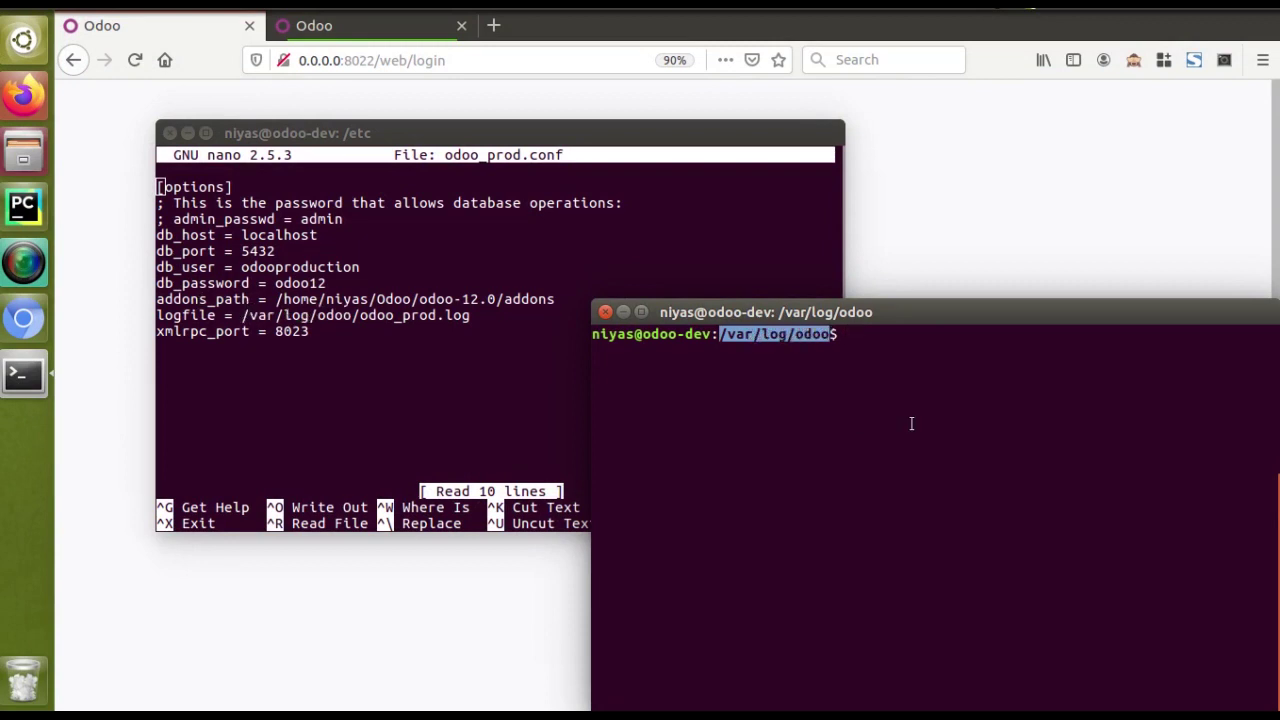
text(ls)
key(Return)
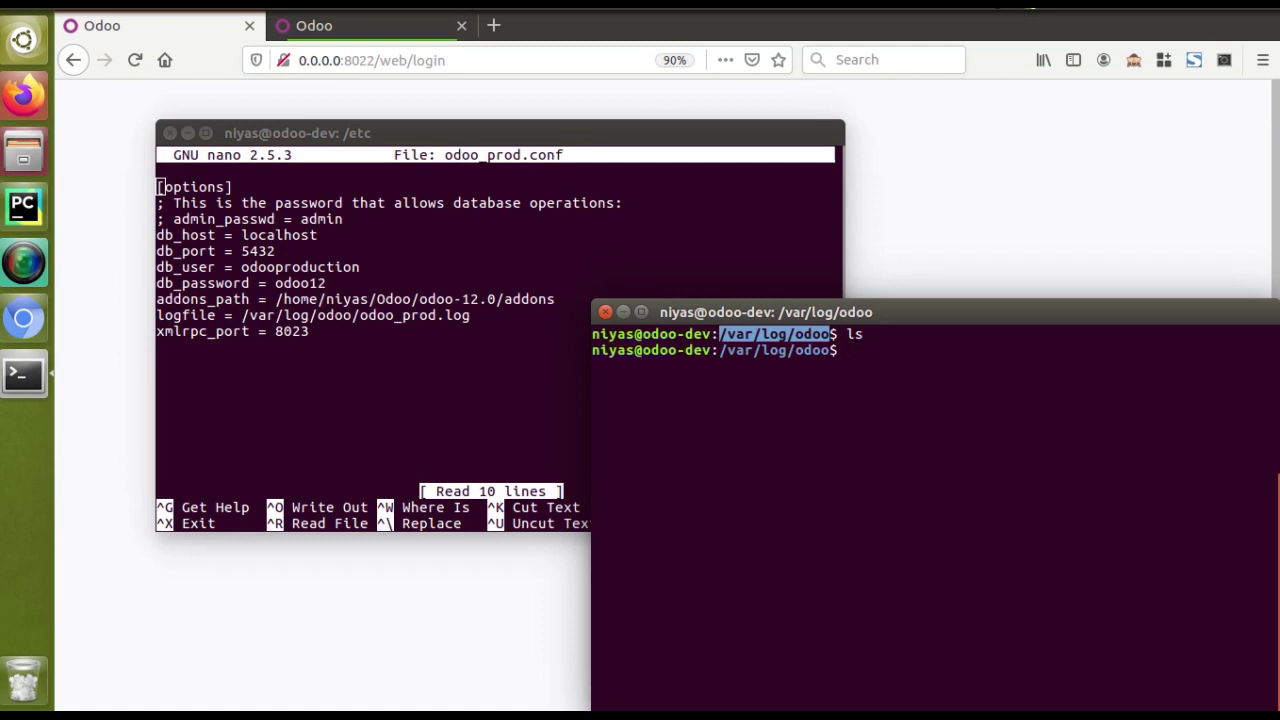
click(359, 393)
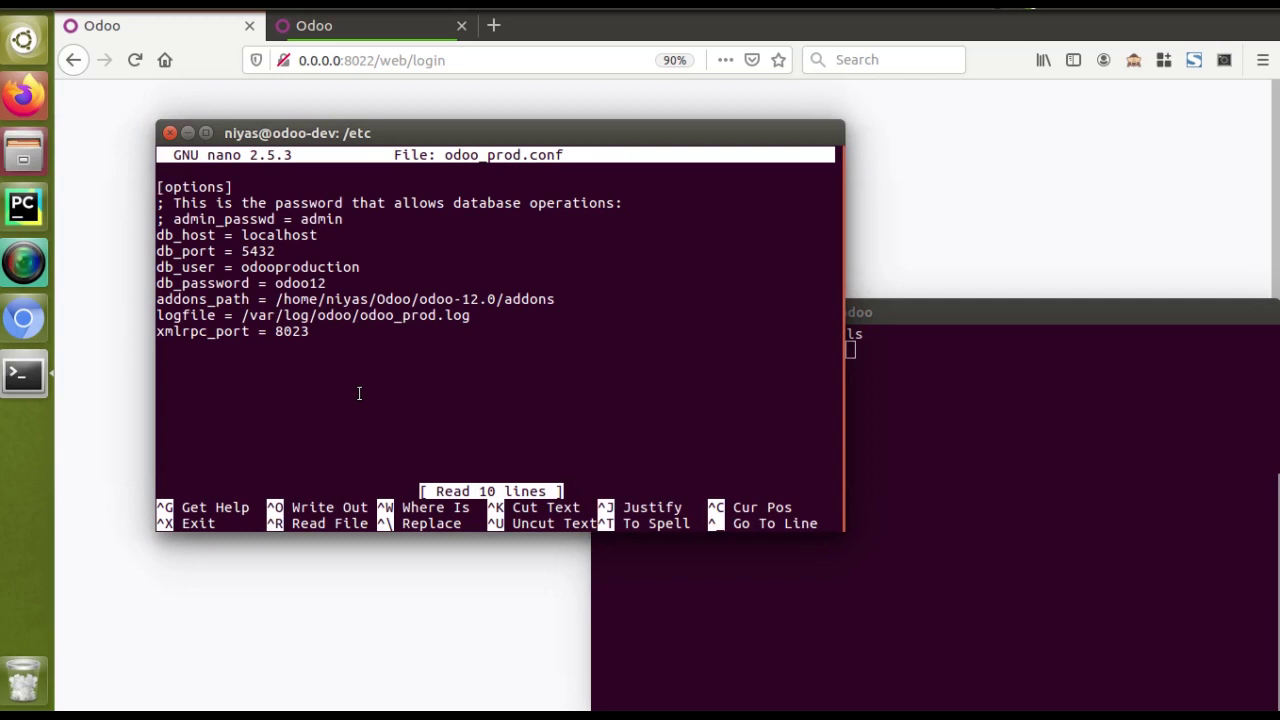
- Run 'sudo systemctl stop odooprod.service' and confirm the 8023 Odoo page fails to load
key(ctrl+z)
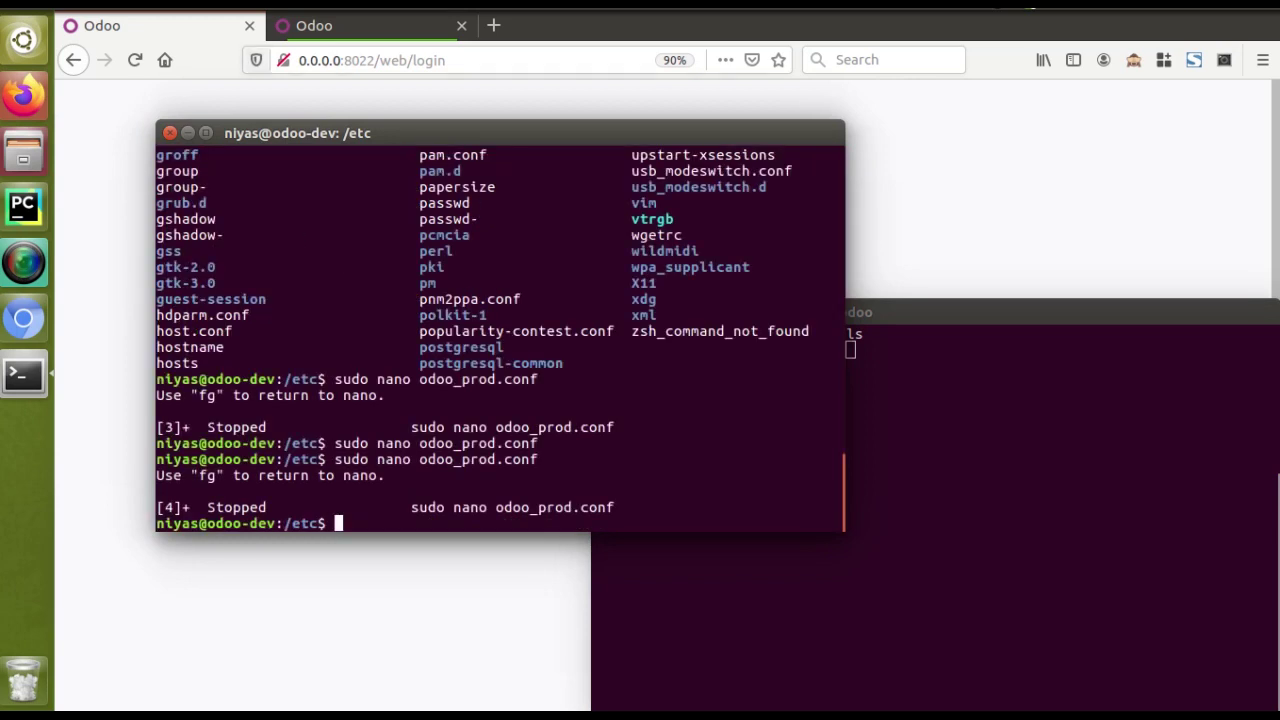
key(Up)
key(Up)
key(Up)
key(Up)
key(Up)
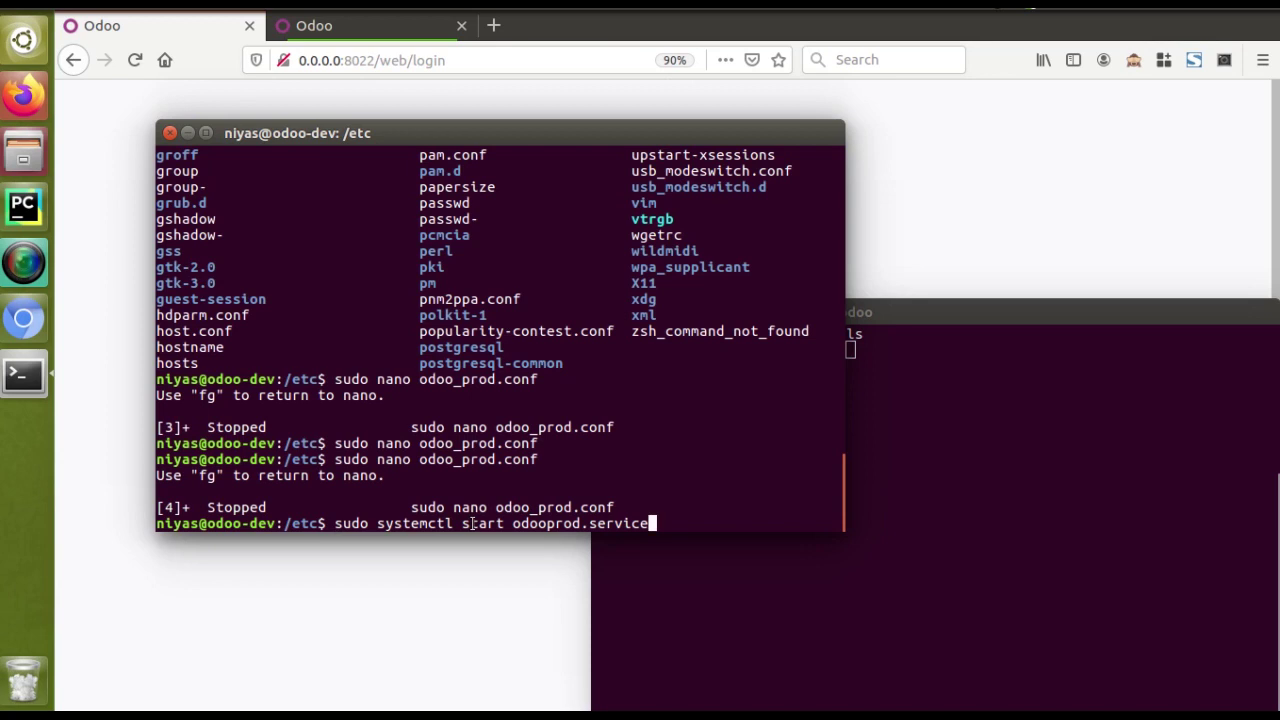
key(Left)
key(Left)
key(Left)
key(Left)
key(Left)
key(Left)
key(Left)
key(Left)
key(Left)
key(Left)
key(Left)
key(Left)
key(Left)
key(Left)
key(Left)
key(Left)
key(Left)
key(BackSpace)
key(BackSpace)
key(BackSpace)
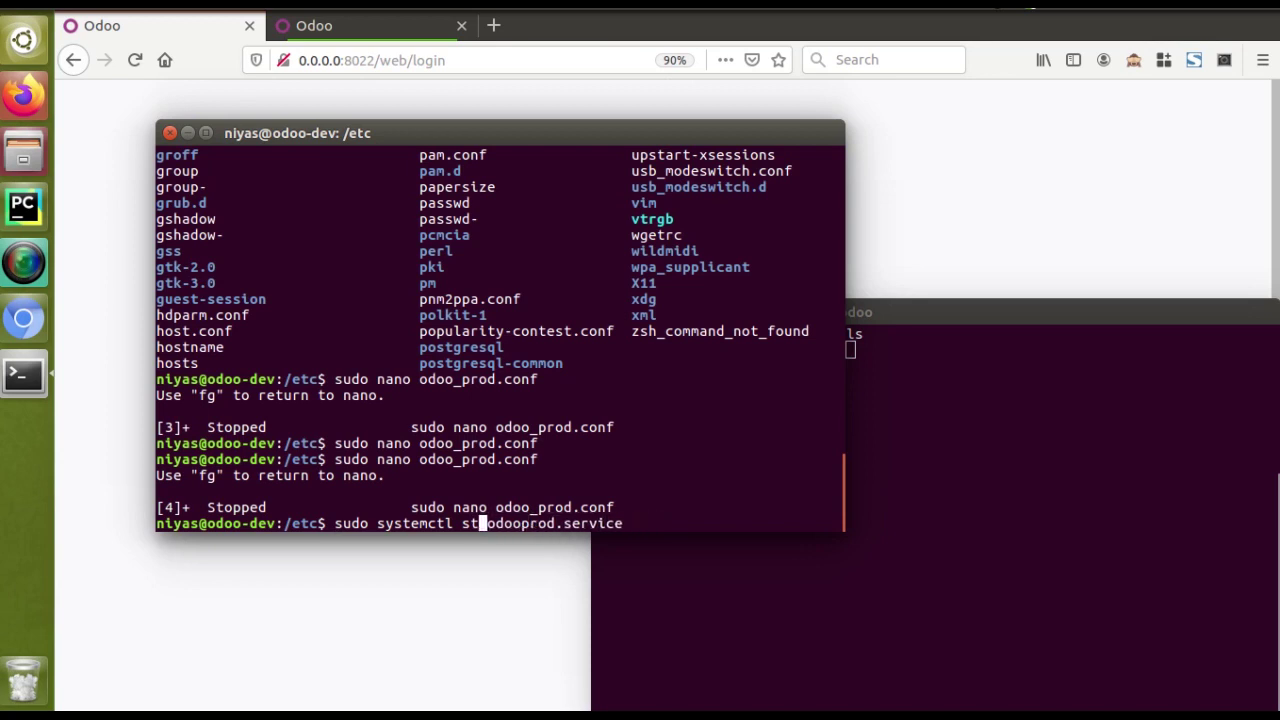
text(op)
key(Return)
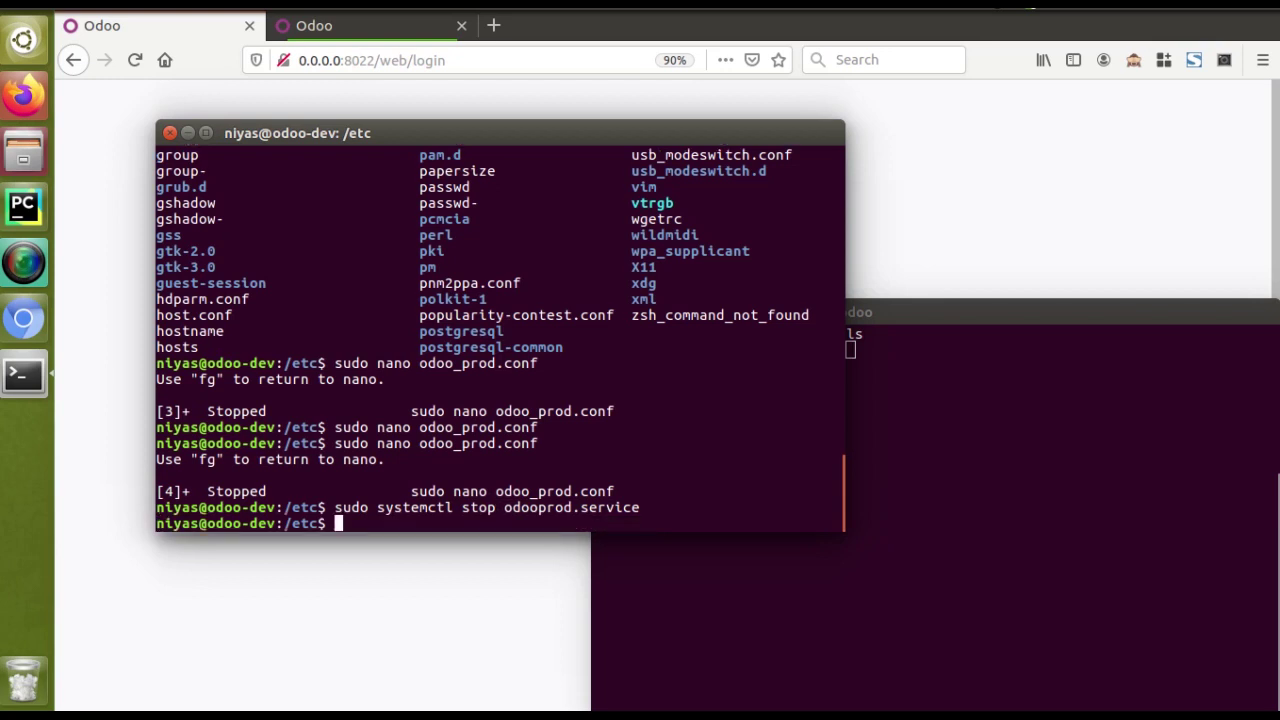
click(325, 28)
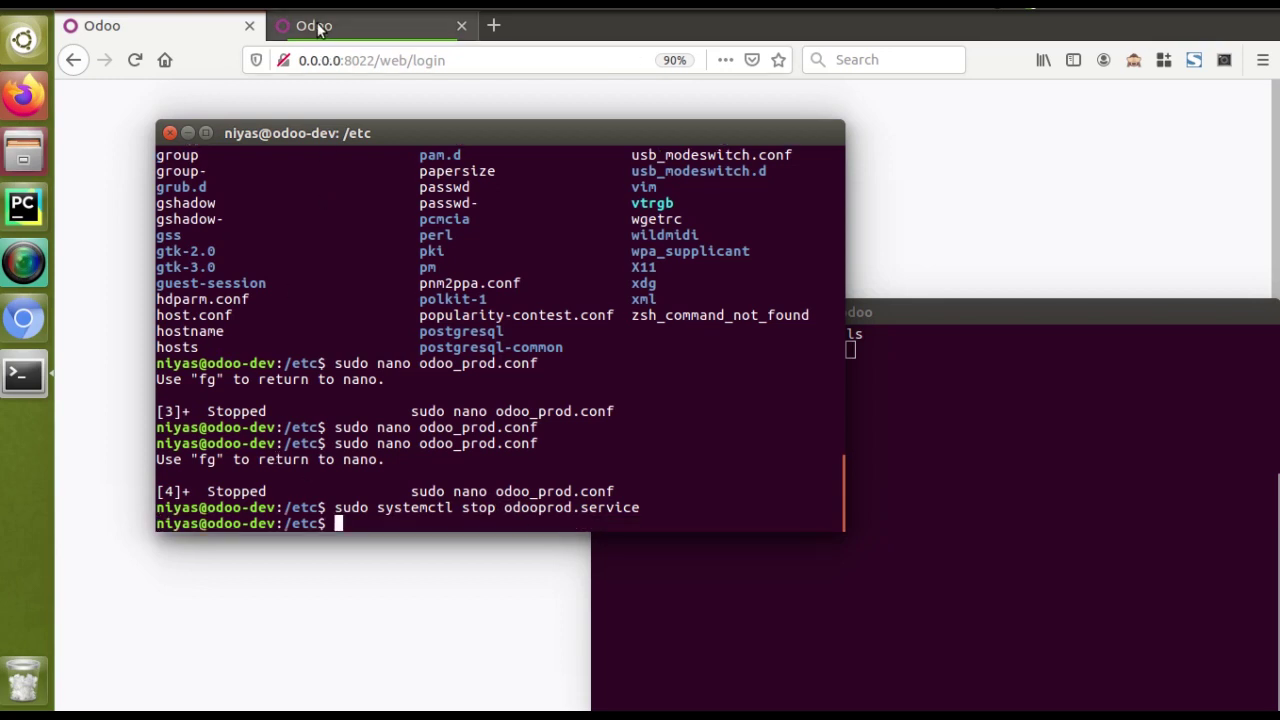
click(137, 62)
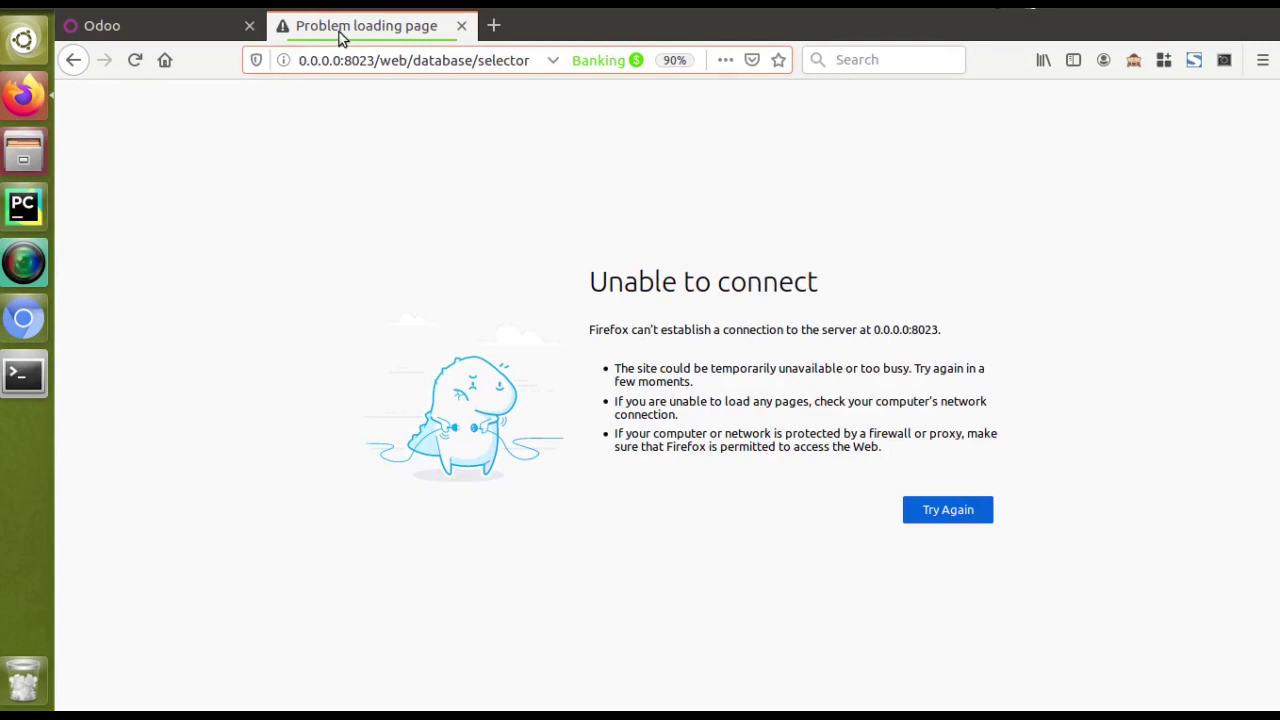
- Run 'sudo systemctl start odooprod.service' and reload the 8023 page to confirm it works again
click(20, 372)
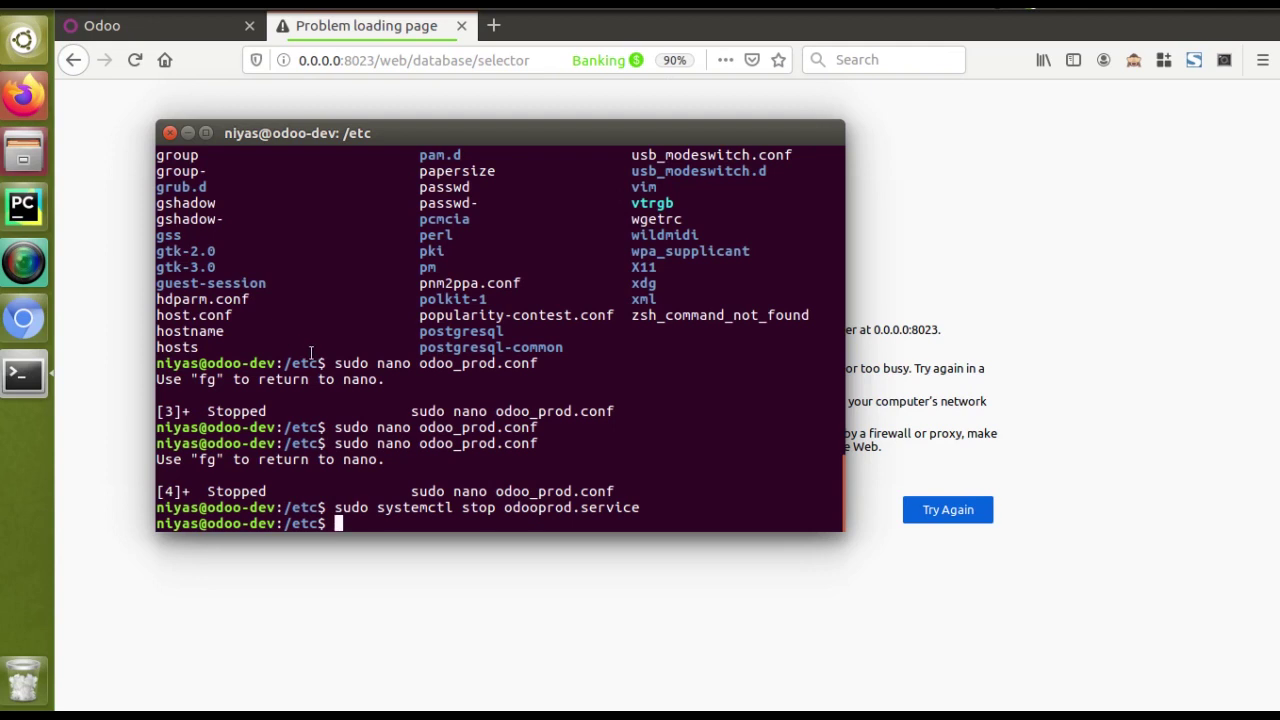
key(Up)
key(Left)
key(Left)
key(Left)
key(Left)
key(Left)
key(Left)
key(Left)
key(Left)
key(Left)
key(Left)
key(Left)
key(Left)
key(Left)
key(Left)
key(Left)
key(Left)
key(Left)
key(Left)
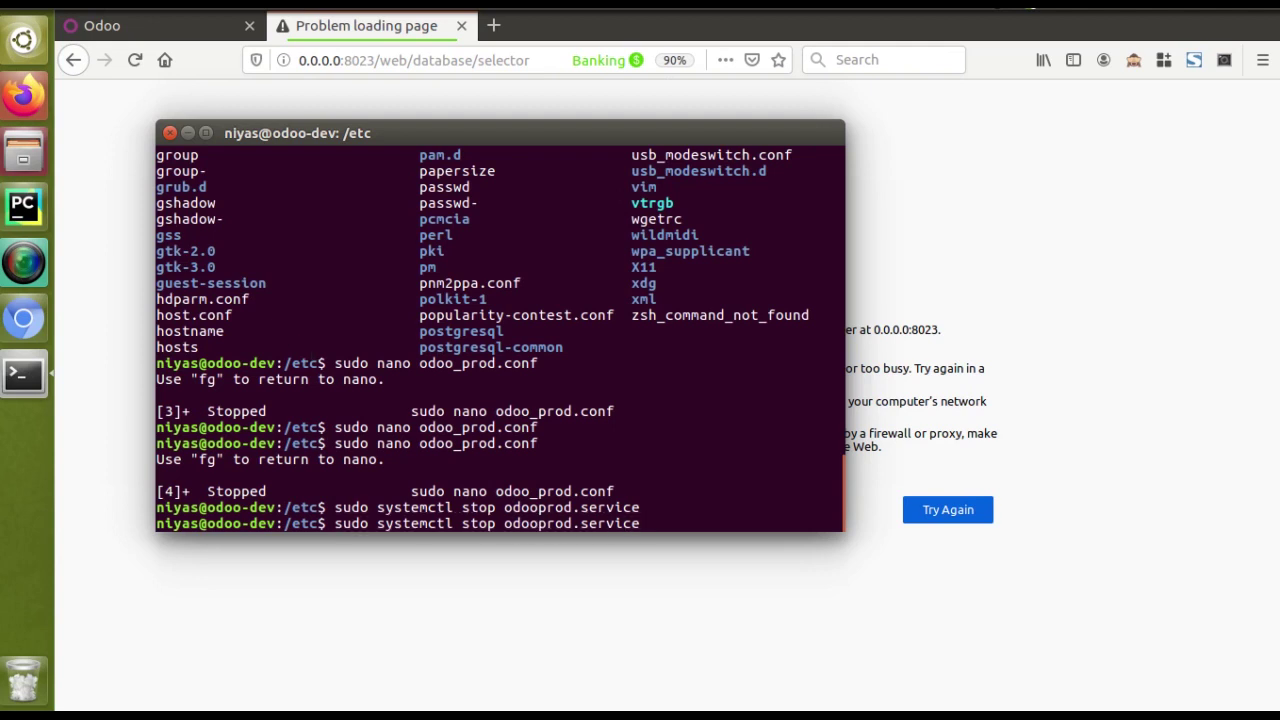
key(Right)
key(BackSpace)
key(BackSpace)
text(art)
key(Return)
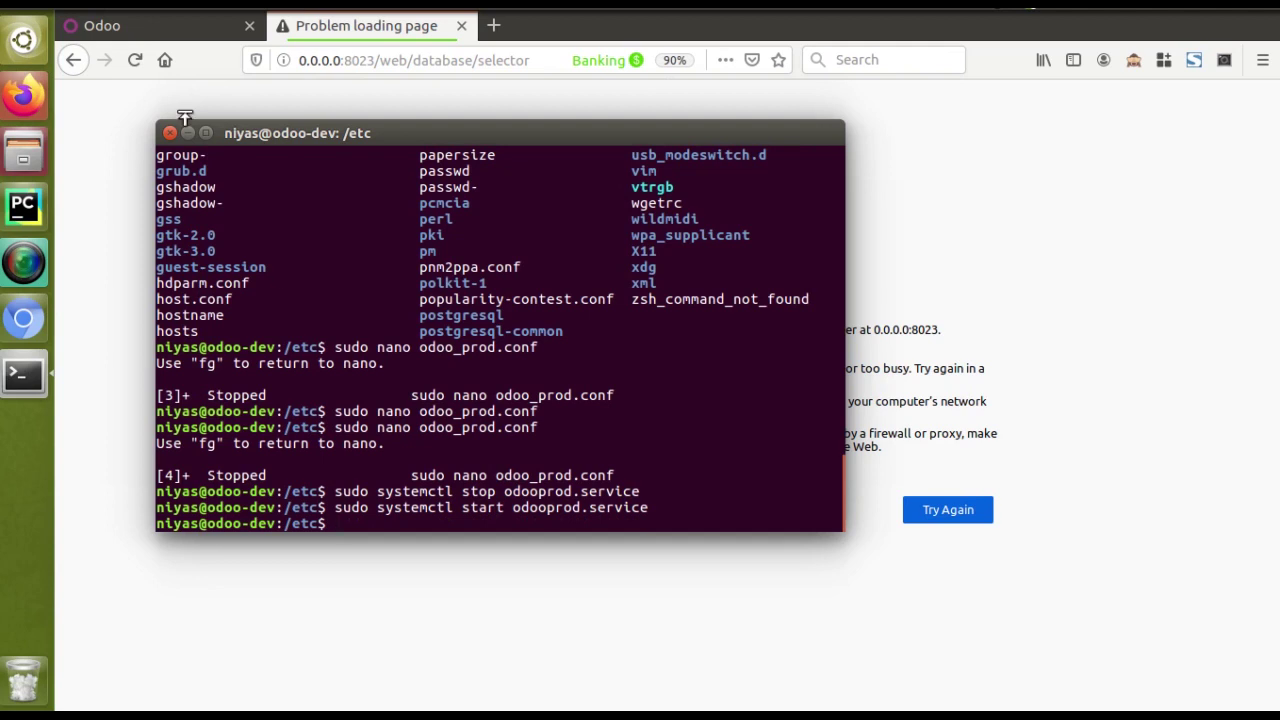
click(137, 63)
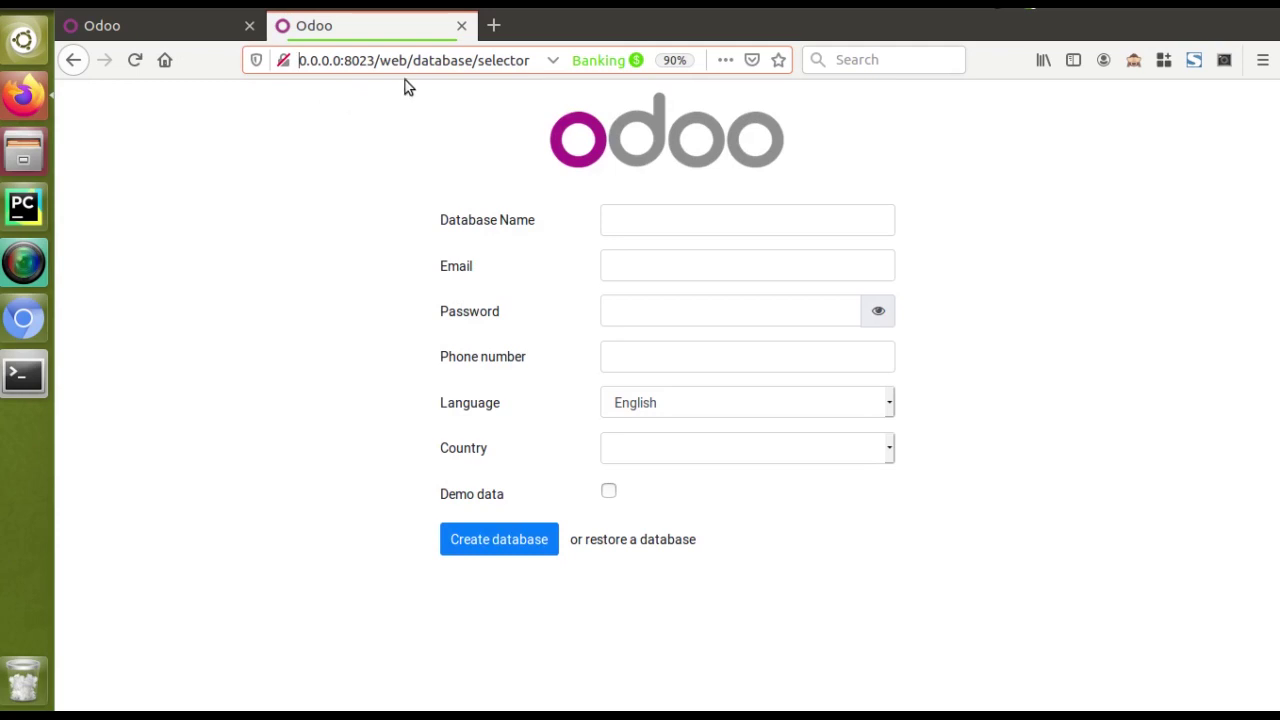
- List /var/log/odoo again after the restart, still finding no log file
click(23, 376)
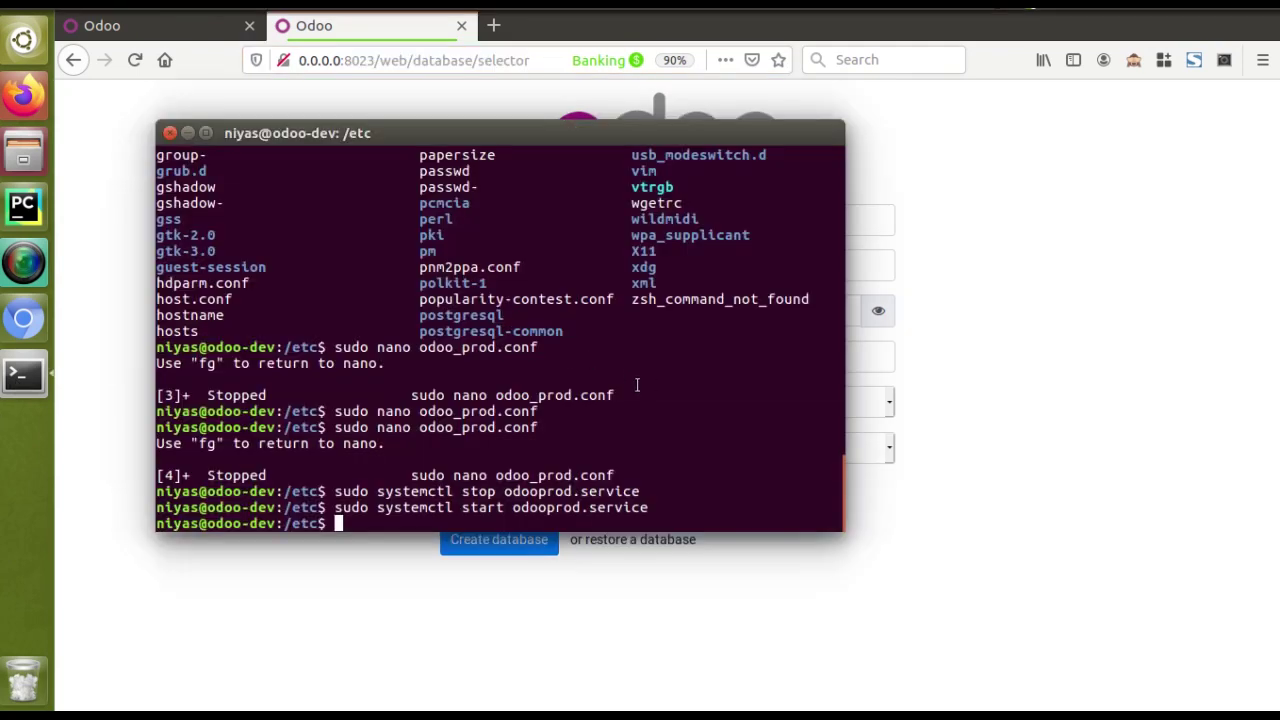
click(23, 376)
click(884, 375)
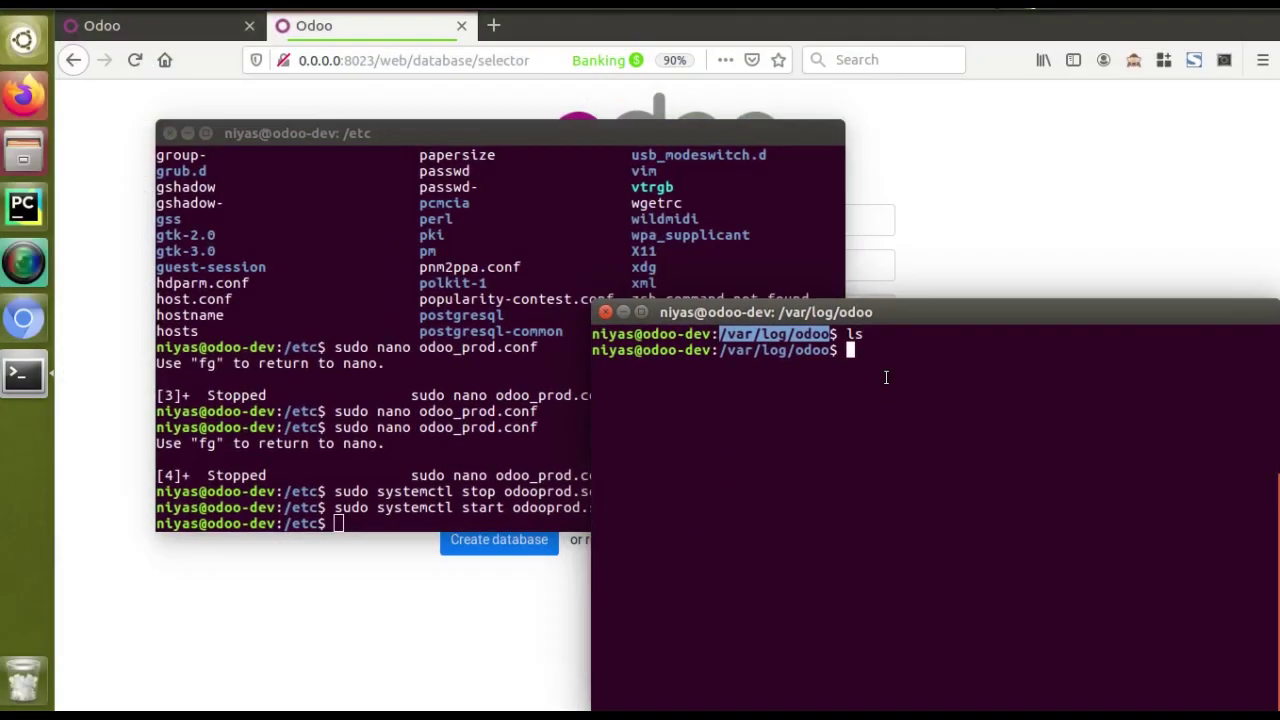
text(ls)
key(Return)
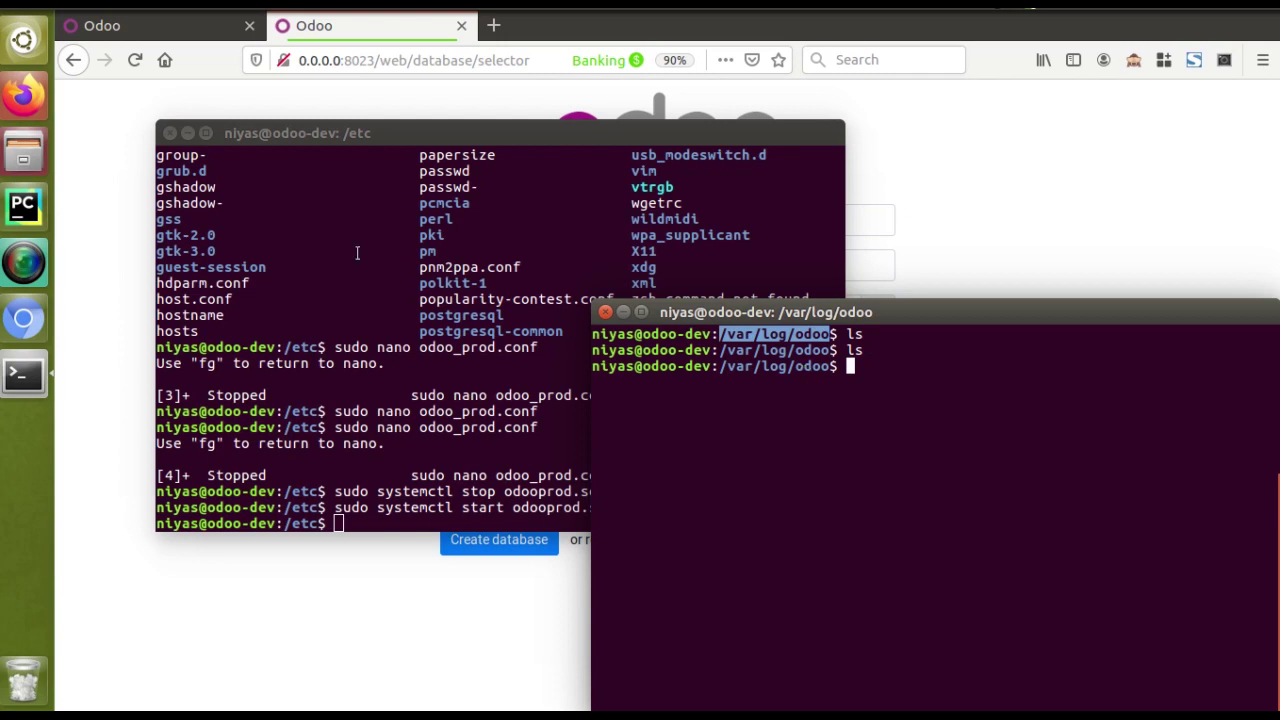
click(357, 253)
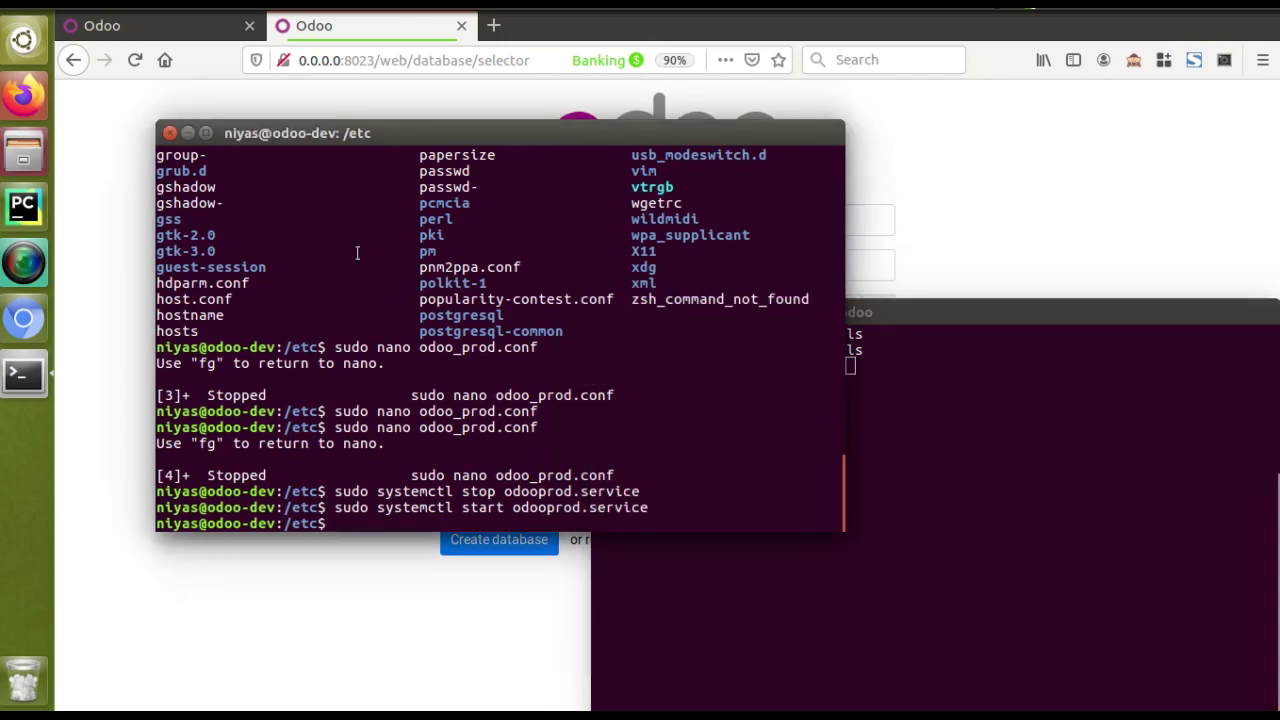
- Abandon a mistyped cd command and list the contents of /etc
text(cd s)
key(BackSpace)
text(/syst)
key(BackSpace)
key(BackSpace)
key(BackSpace)
key(BackSpace)
key(BackSpace)
key(BackSpace)
key(BackSpace)
key(BackSpace)
text(ls)
key(Return)
- Move into /etc/systemd/system, list its unit files, and begin a sudo nano command for odooprod.service
text(cd sys)
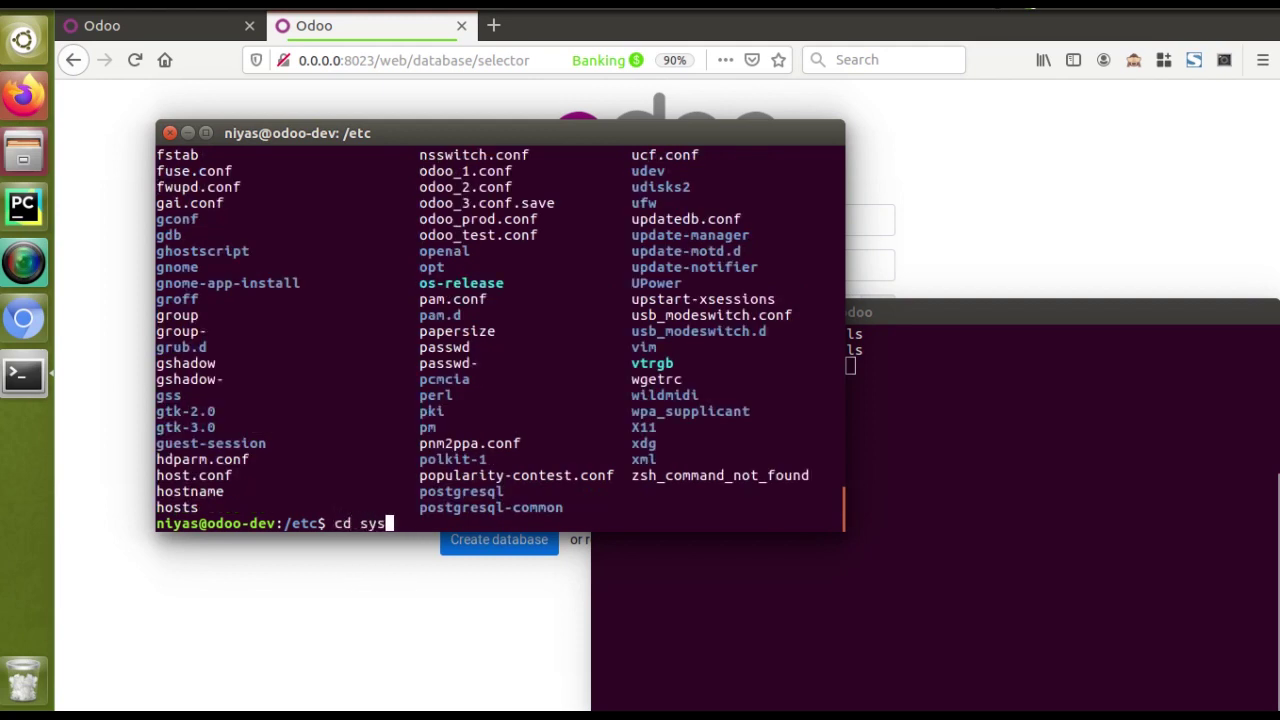
text(temd/system/)
key(Return)
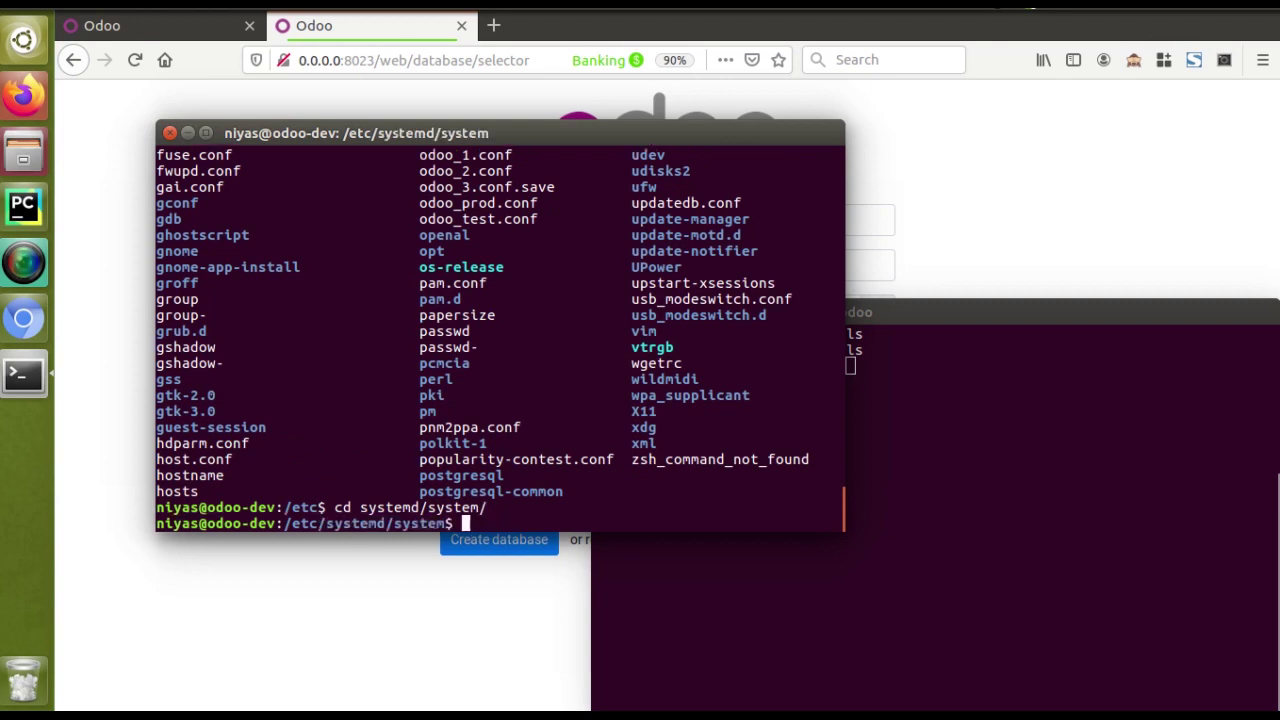
text(ls)
key(Return)
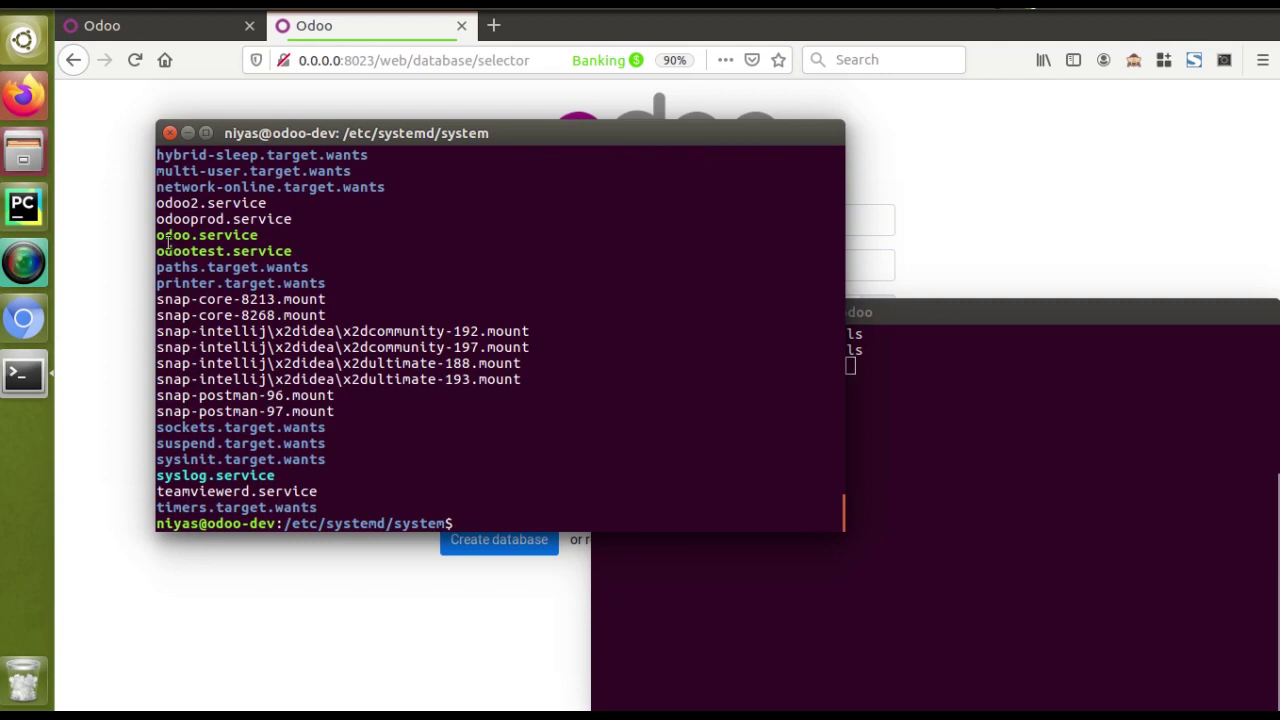
drag(164, 219, 288, 219)
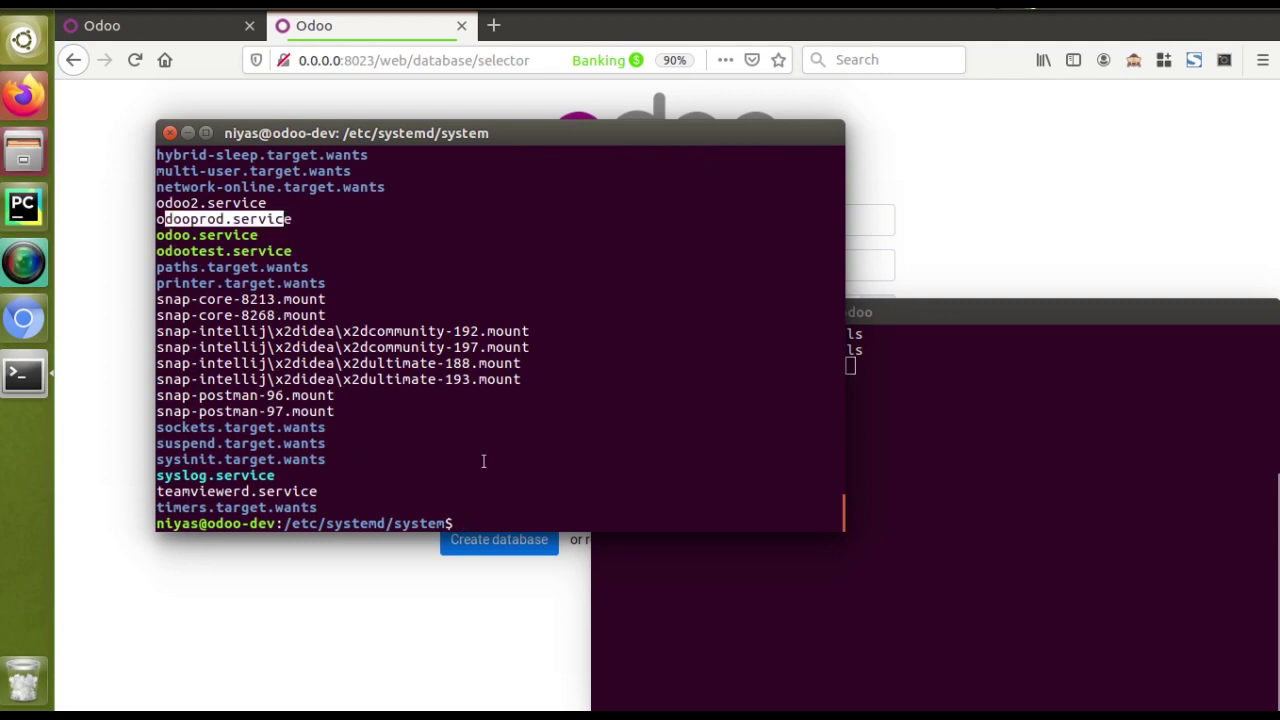
click(491, 507)
text(sudo ano)
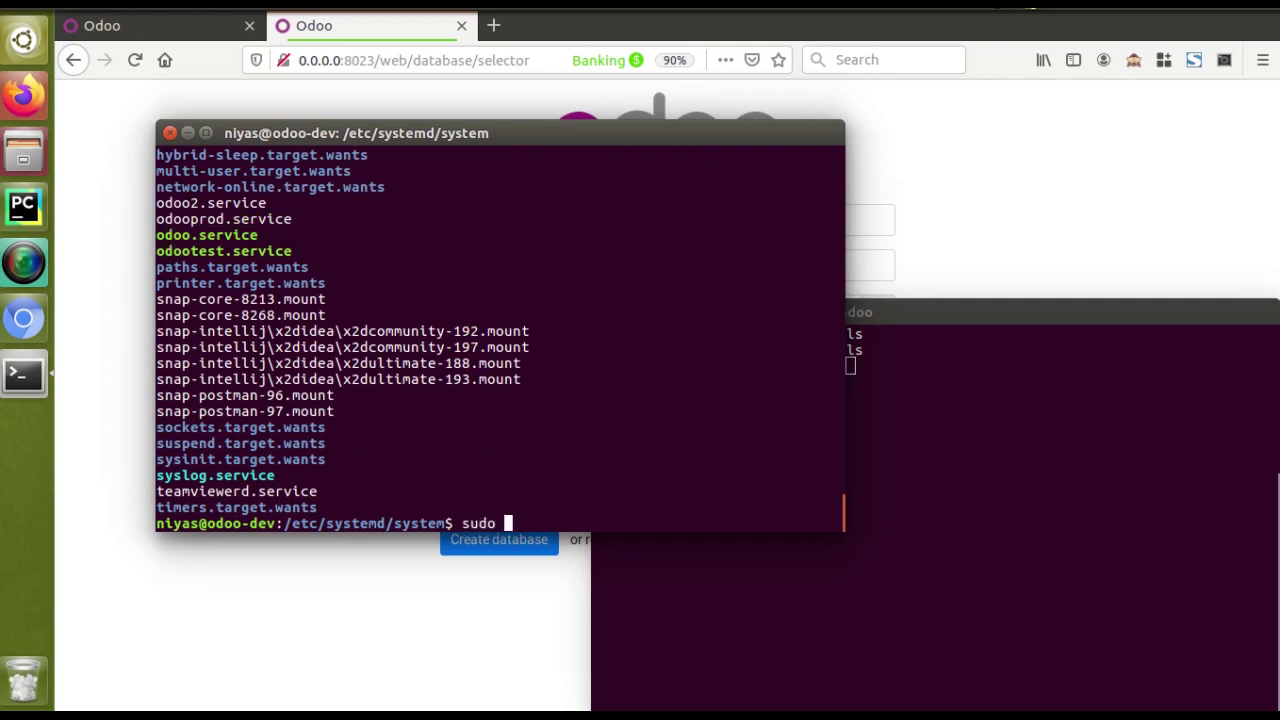
key(BackSpace)
key(BackSpace)
key(BackSpace)
- Open odooprod.service in nano, inspect its User line, then suspend nano with Ctrl+Z
text(nano odoop)
key(Tab)
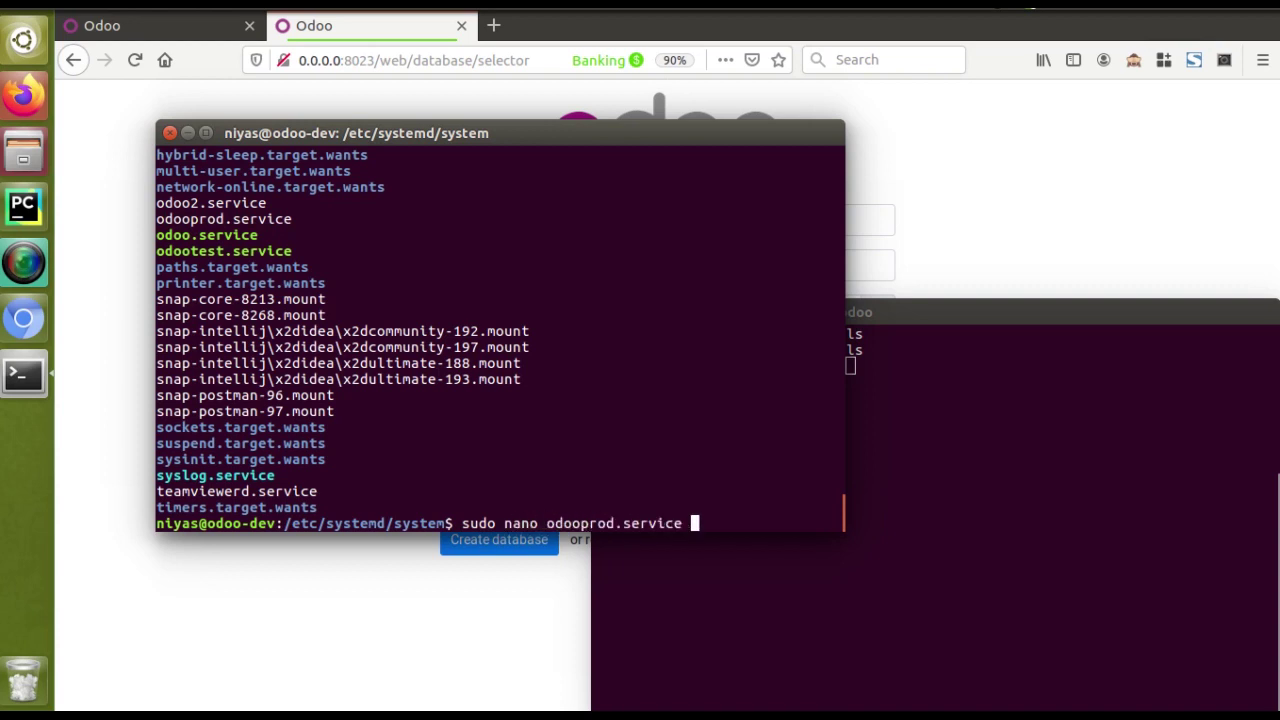
key(Return)
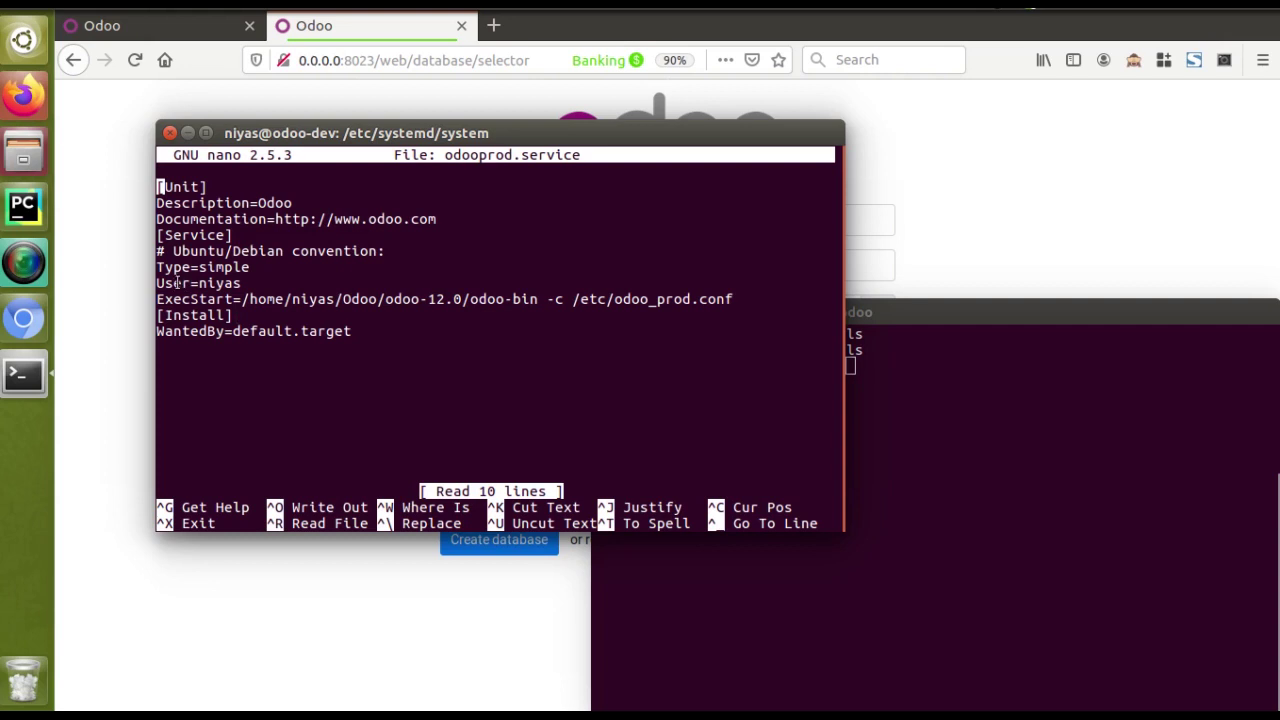
triple_click(186, 283)
click(203, 283)
triple_click(203, 283)
double_click(236, 284)
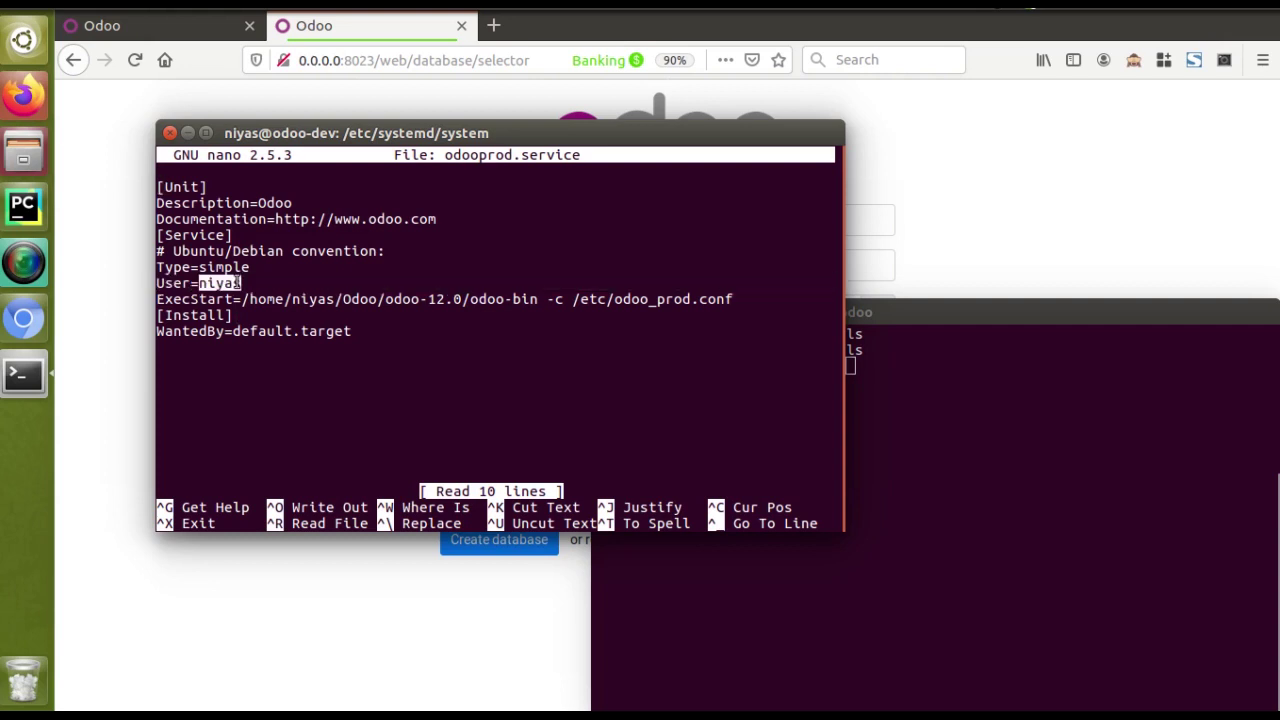
triple_click(220, 284)
click(220, 284)
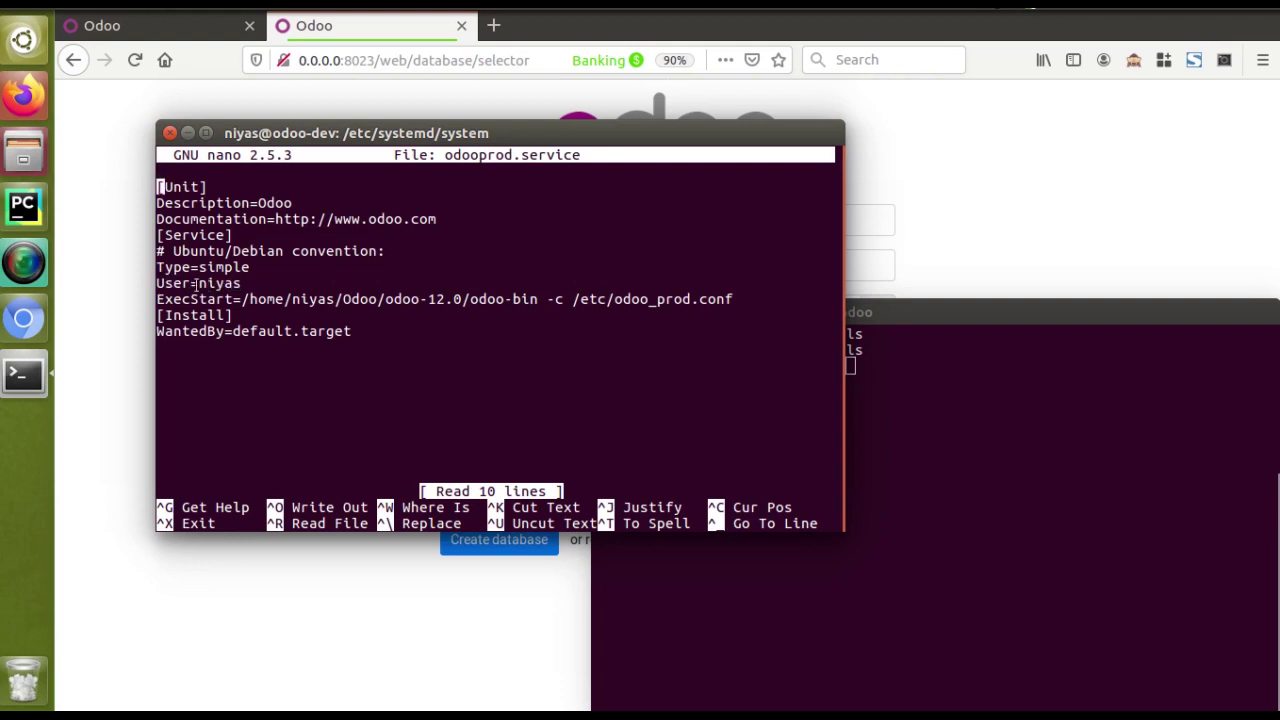
key(ctrl+z)
- Rerun the chown giving /var/log/odoo to the user account with group root, then list it
click(751, 572)
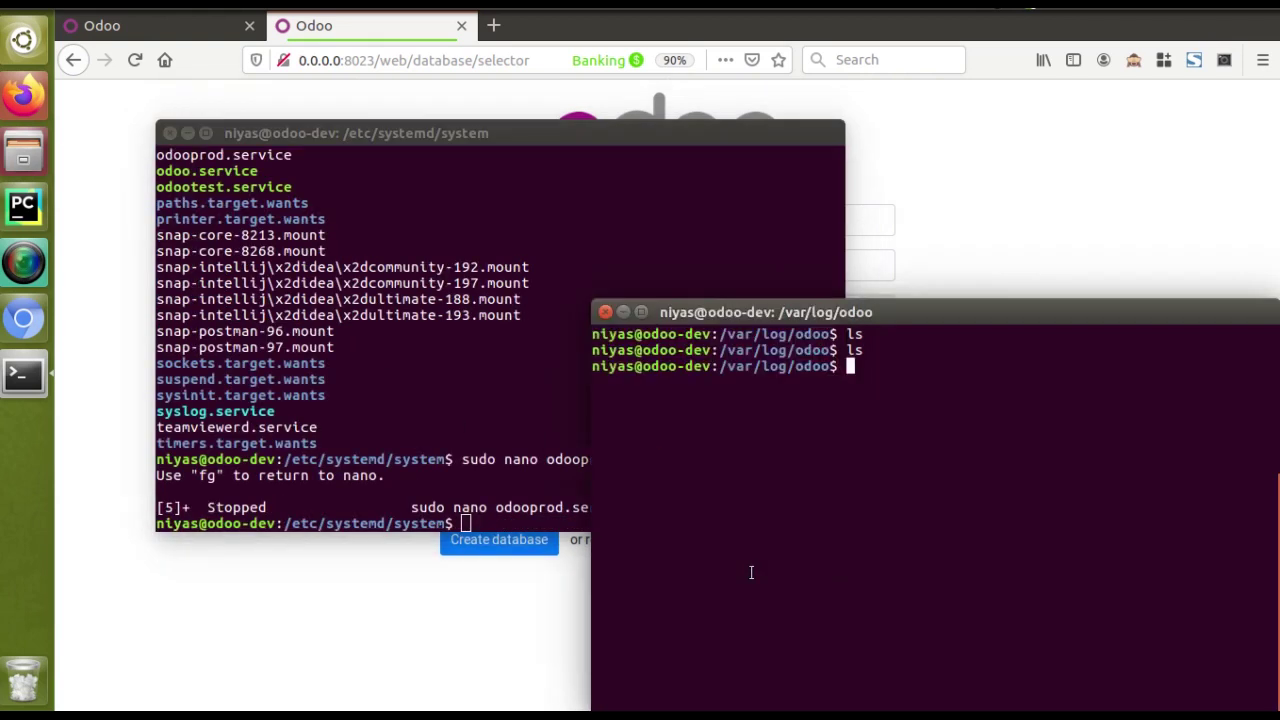
key(Up)
key(Up)
key(Up)
key(Up)
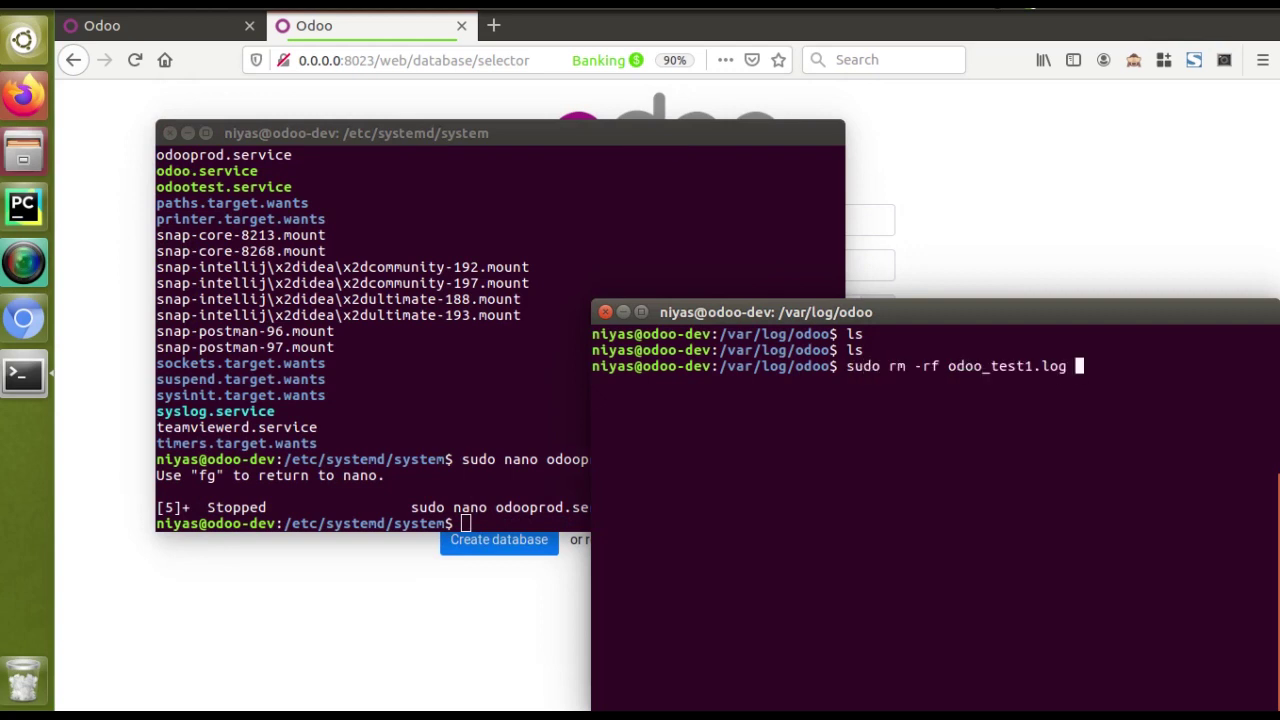
key(Up)
key(Up)
key(Up)
key(Up)
key(Up)
key(Up)
key(Up)
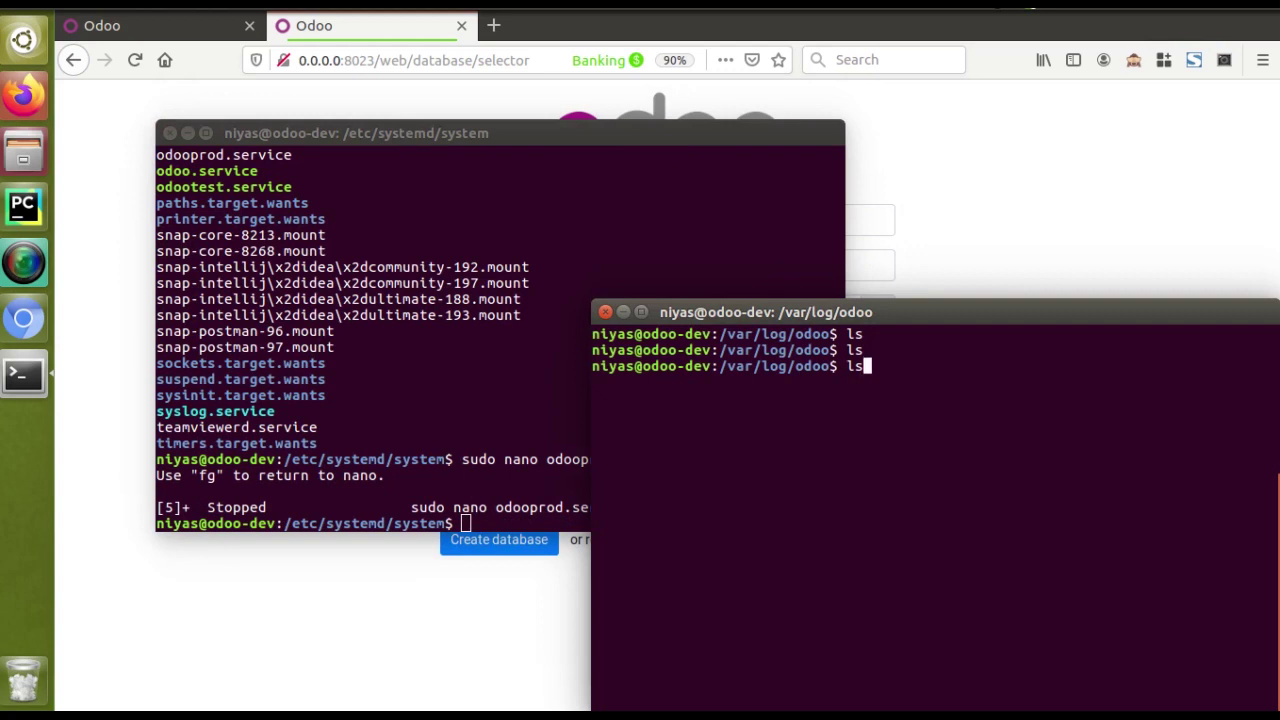
key(Up)
key(Up)
key(Up)
key(Up)
key(Up)
key(Up)
key(Up)
key(Up)
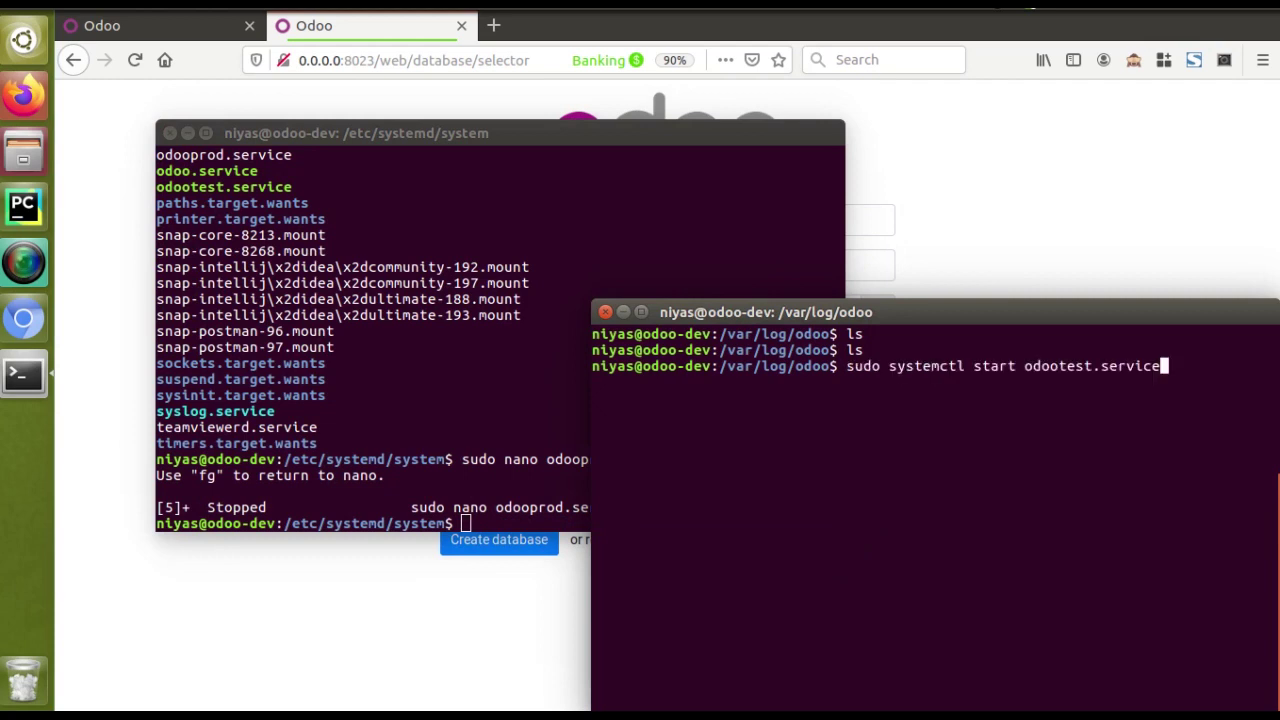
key(Up)
key(Up)
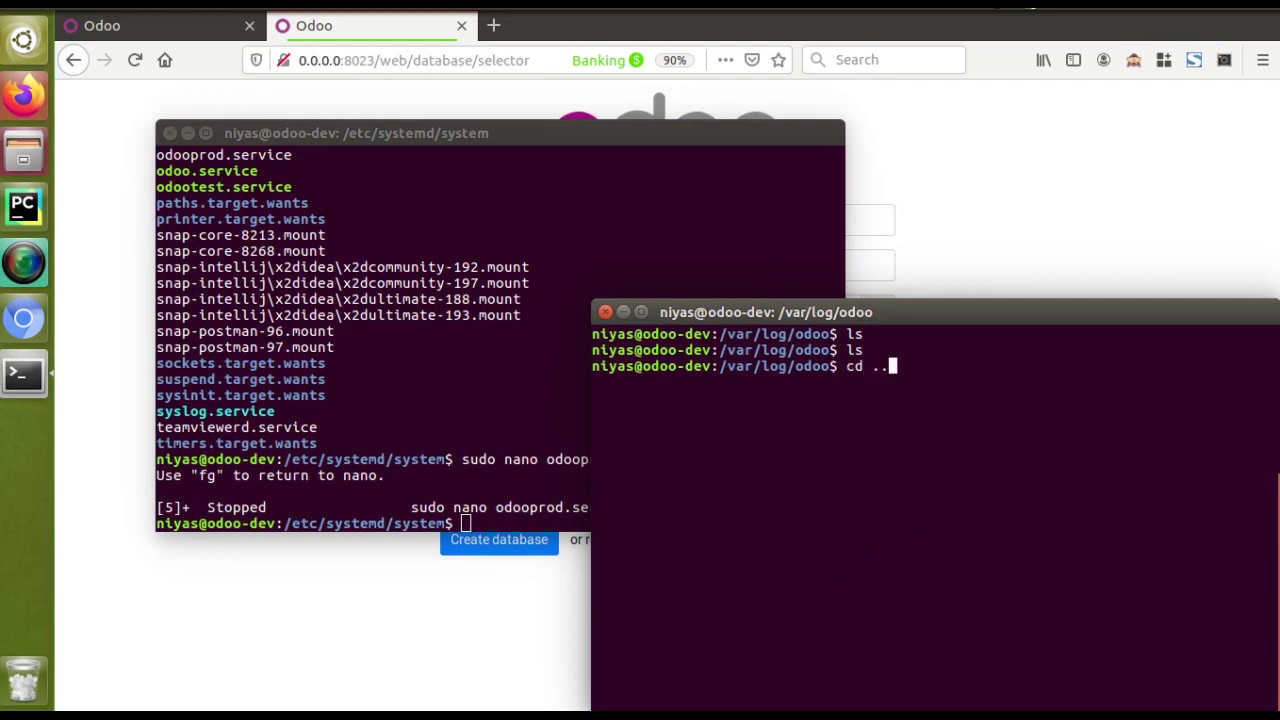
key(Down)
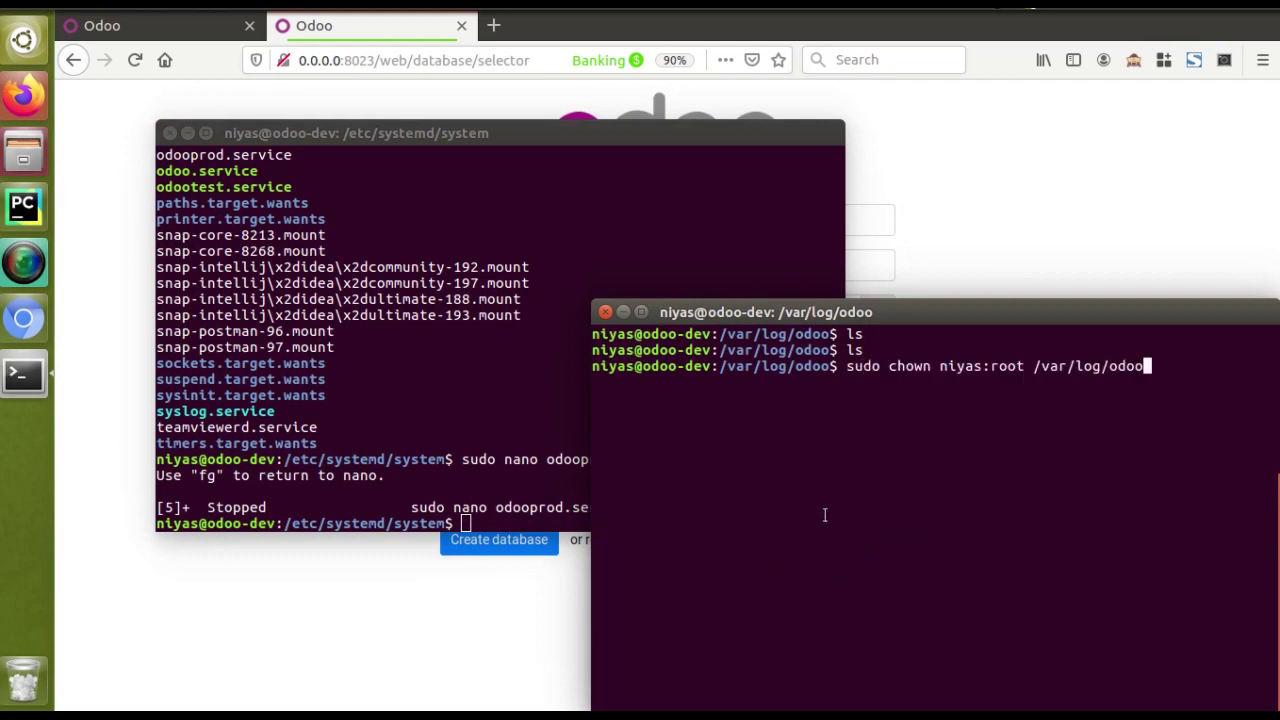
drag(940, 367, 983, 368)
click(1020, 368)
key(Return)
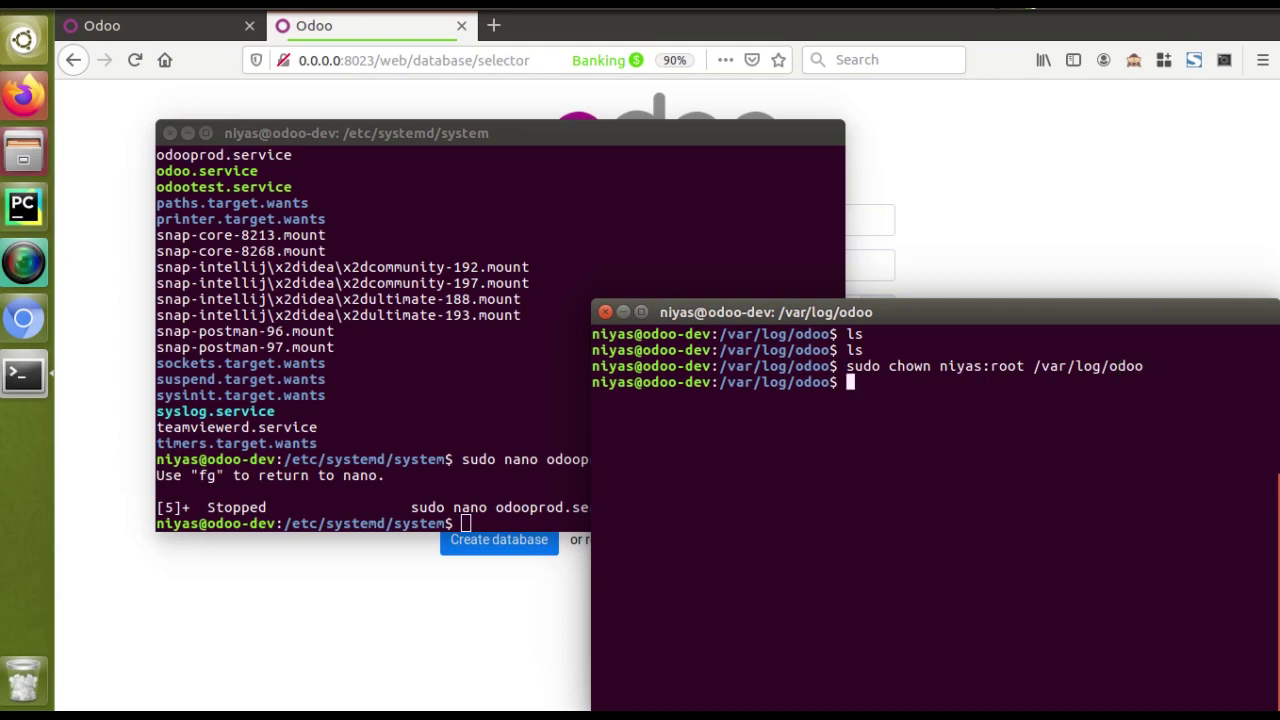
text(ls)
key(Return)
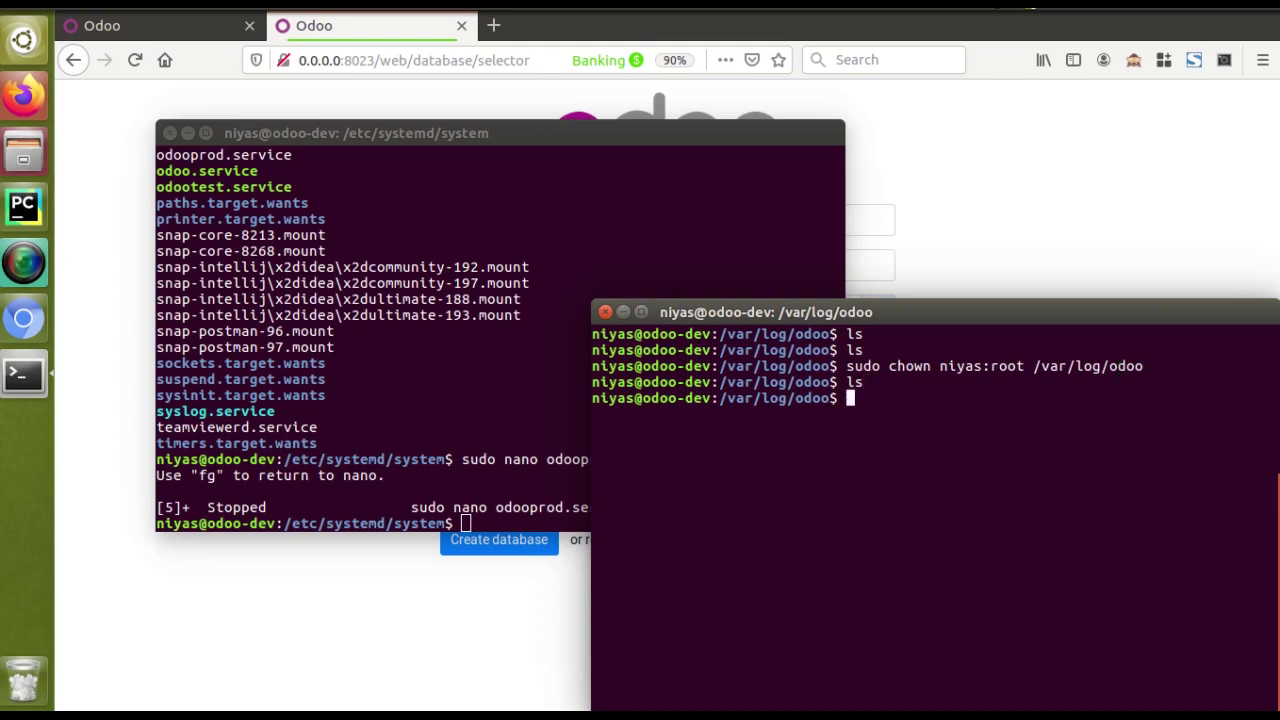
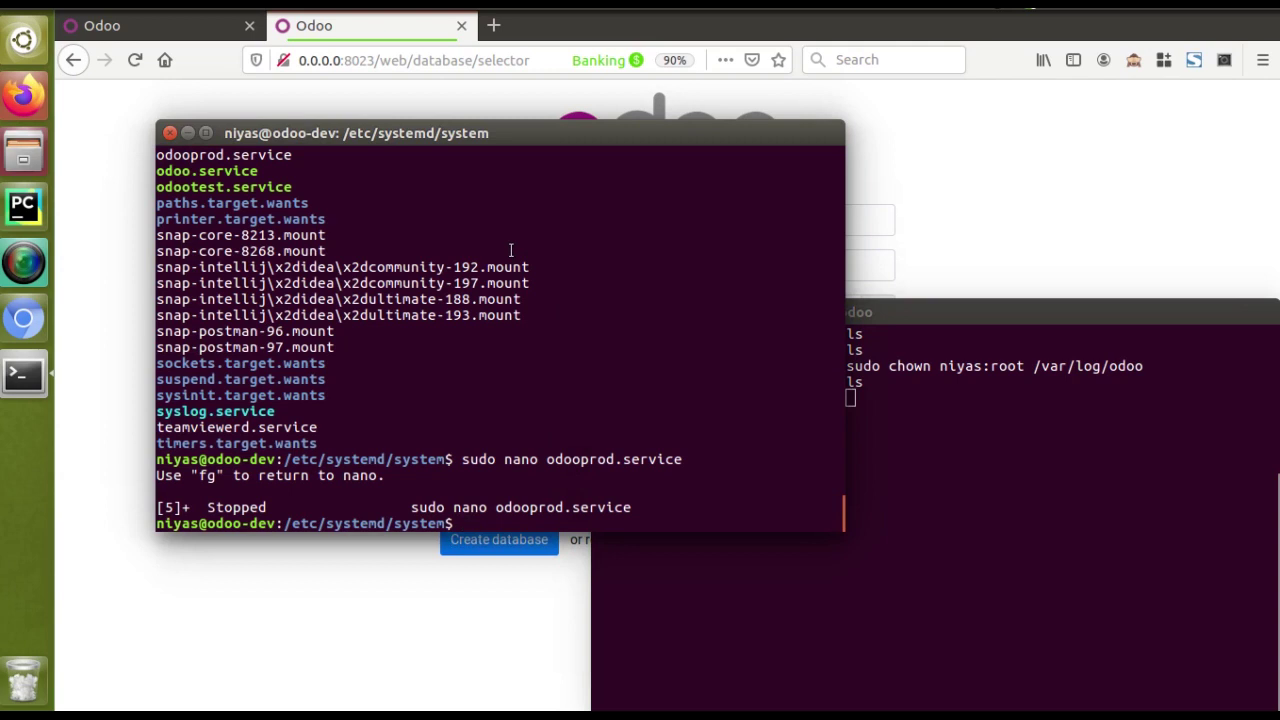
key(Up)
key(Up)
key(Up)
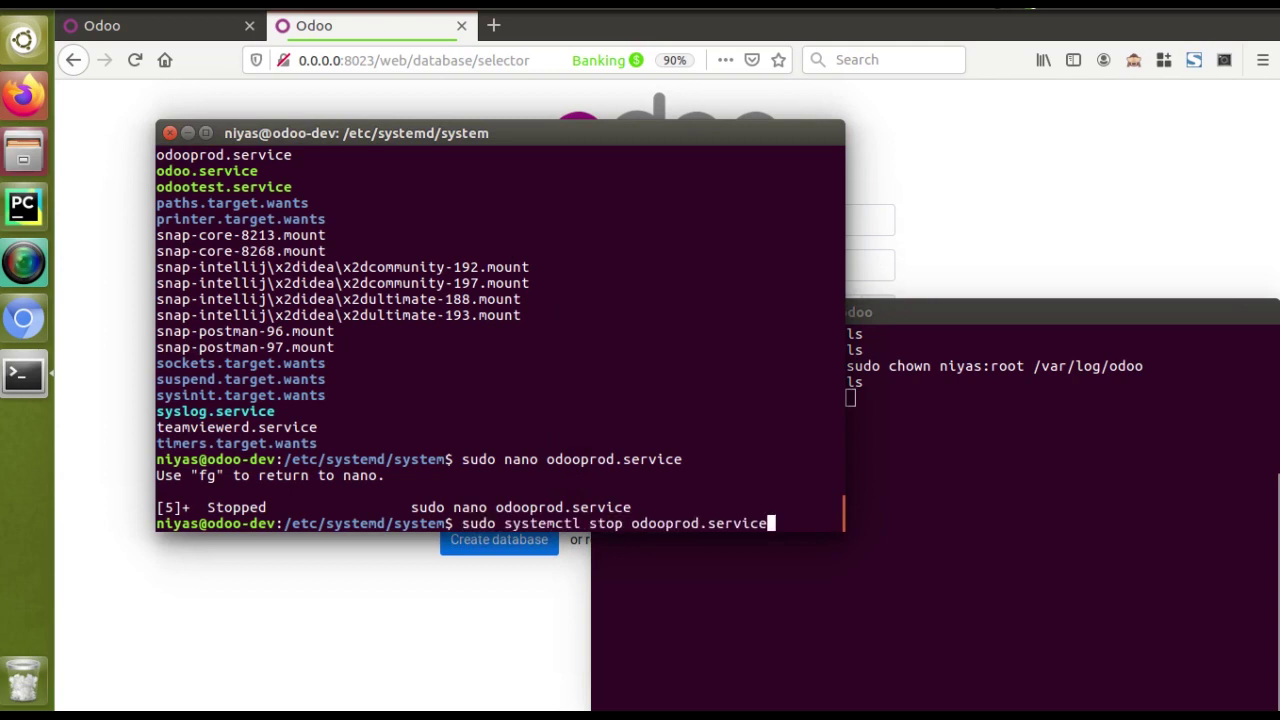
- Change to /etc and stop odooprod.service with sudo systemctl stop
key(BackSpace)
key(BackSpace)
key(BackSpace)
key(BackSpace)
key(BackSpace)
key(BackSpace)
key(BackSpace)
key(BackSpace)
key(BackSpace)
key(BackSpace)
key(BackSpace)
key(BackSpace)
key(BackSpace)
key(BackSpace)
key(BackSpace)
key(BackSpace)
key(BackSpace)
key(BackSpace)
key(BackSpace)
key(BackSpace)
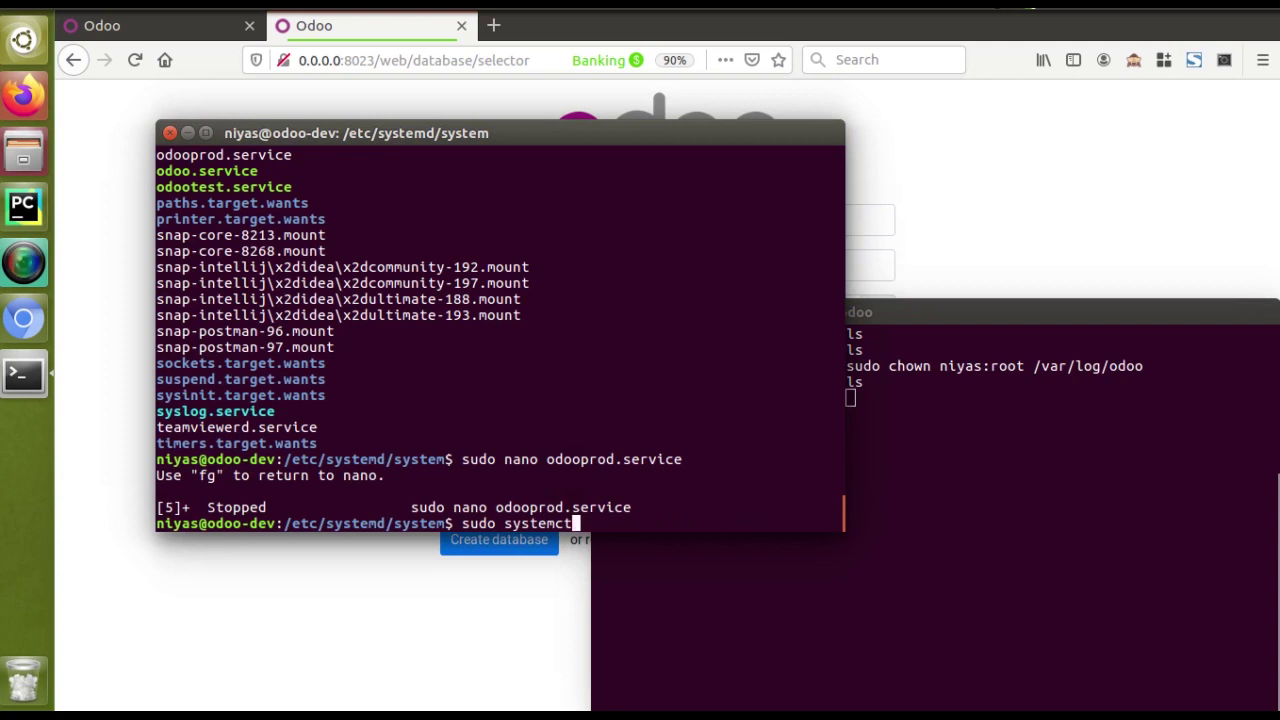
text(cd /etc)
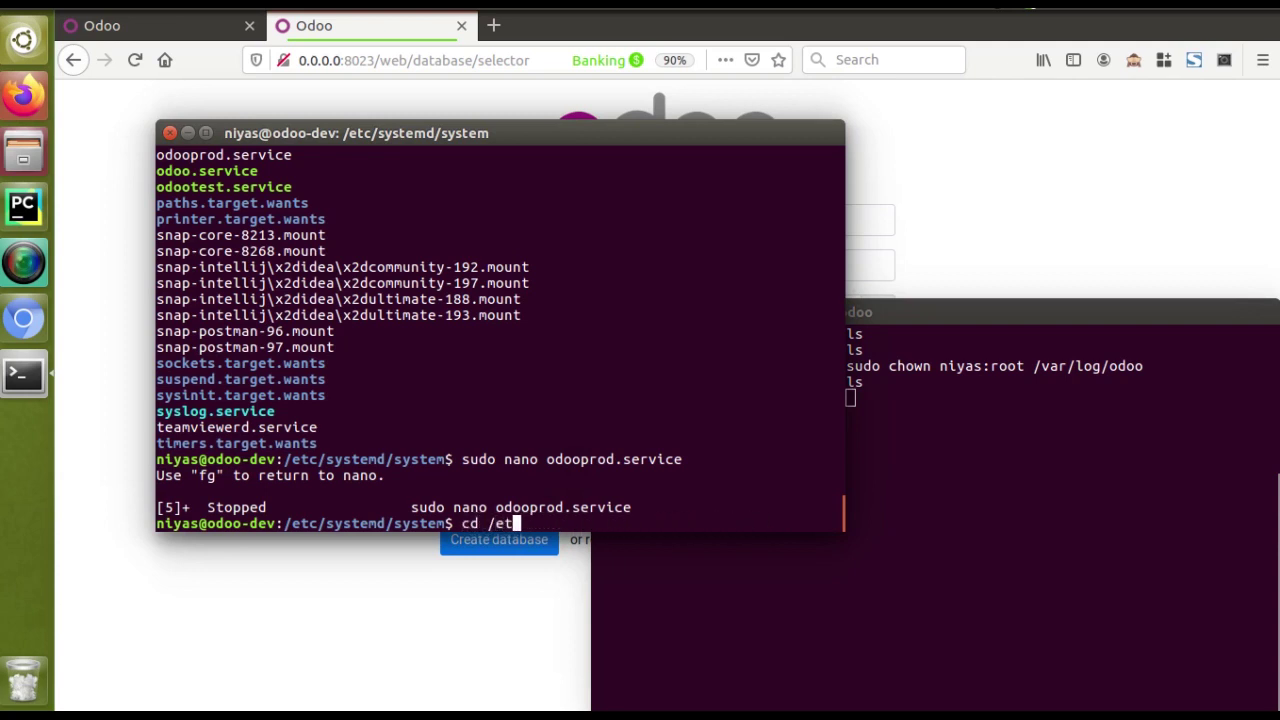
key(Return)
key(Up)
key(Up)
key(Up)
key(Up)
key(Up)
key(Up)
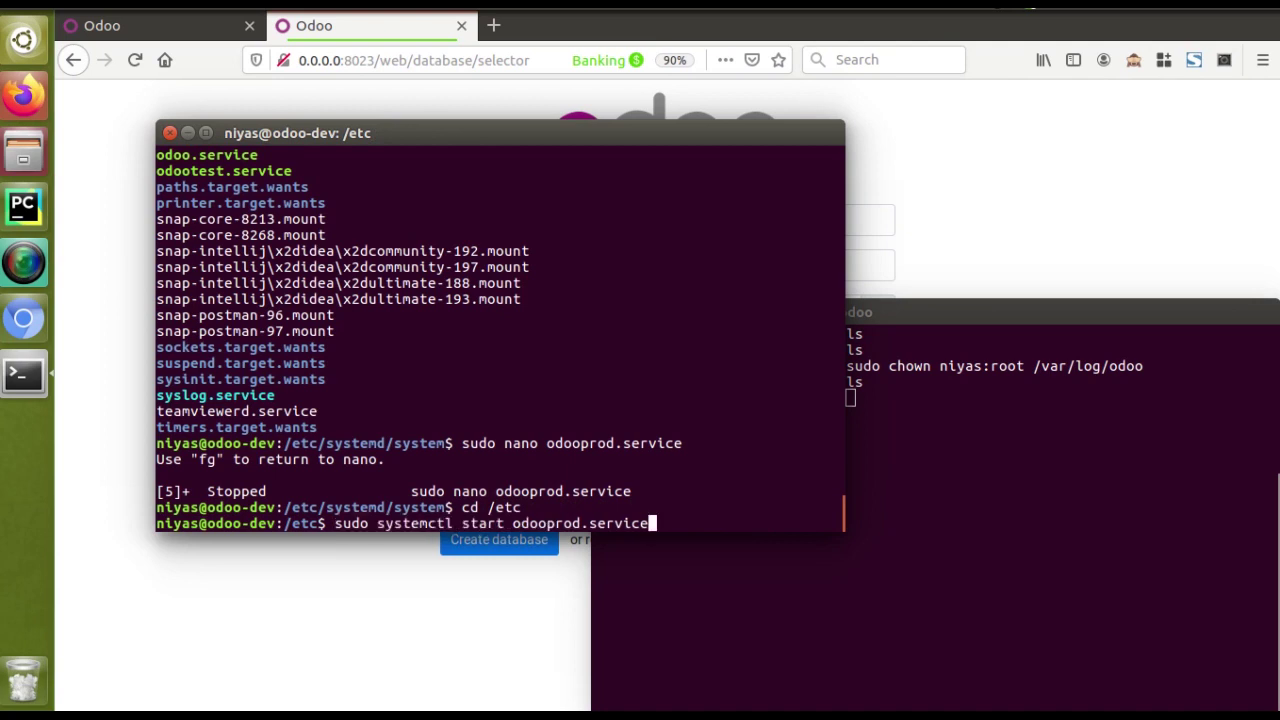
key(Up)
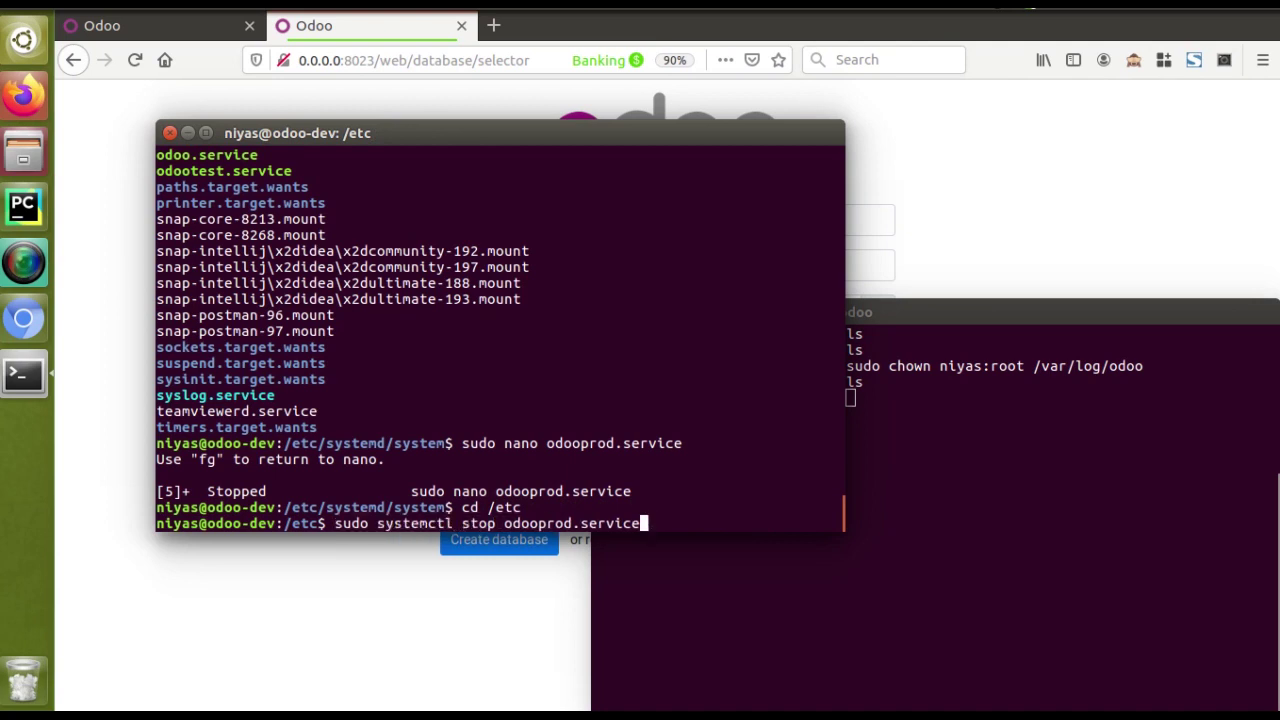
key(Return)
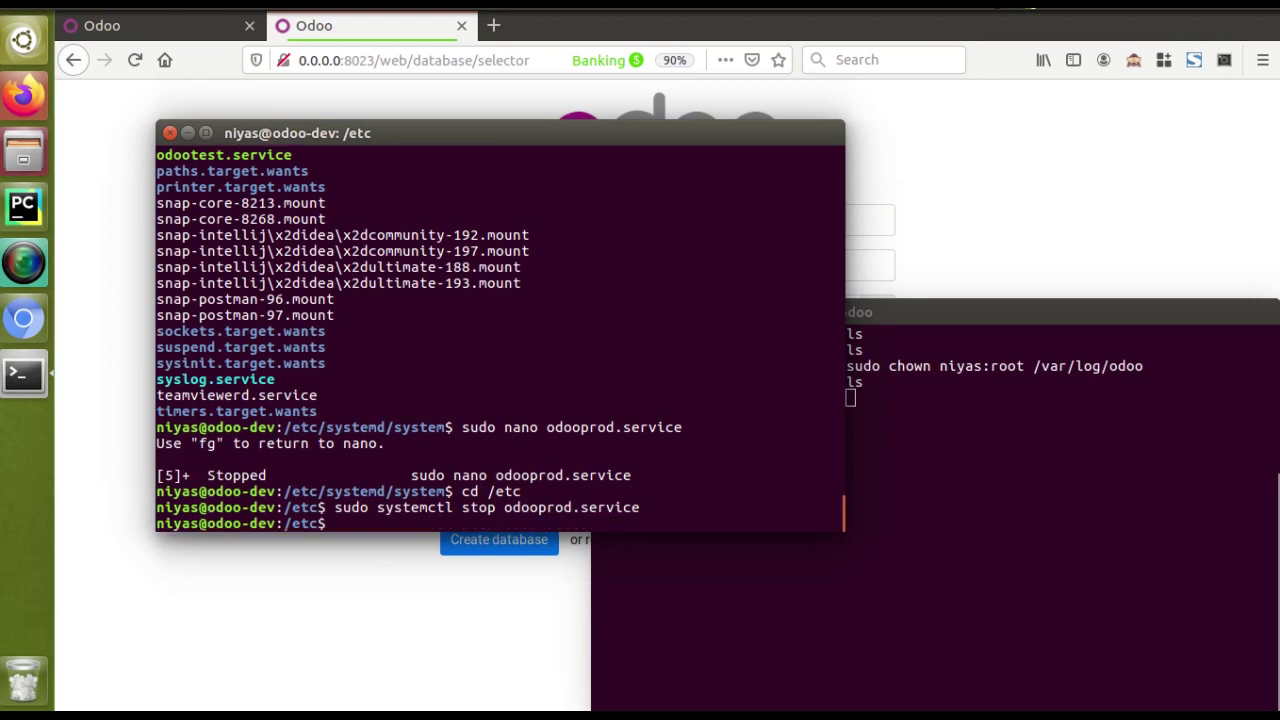
click(117, 153)
- Confirm 0.0.0.0:8023 fails to connect, then start odooprod.service again and raise the /var/log/odoo terminal
click(135, 60)
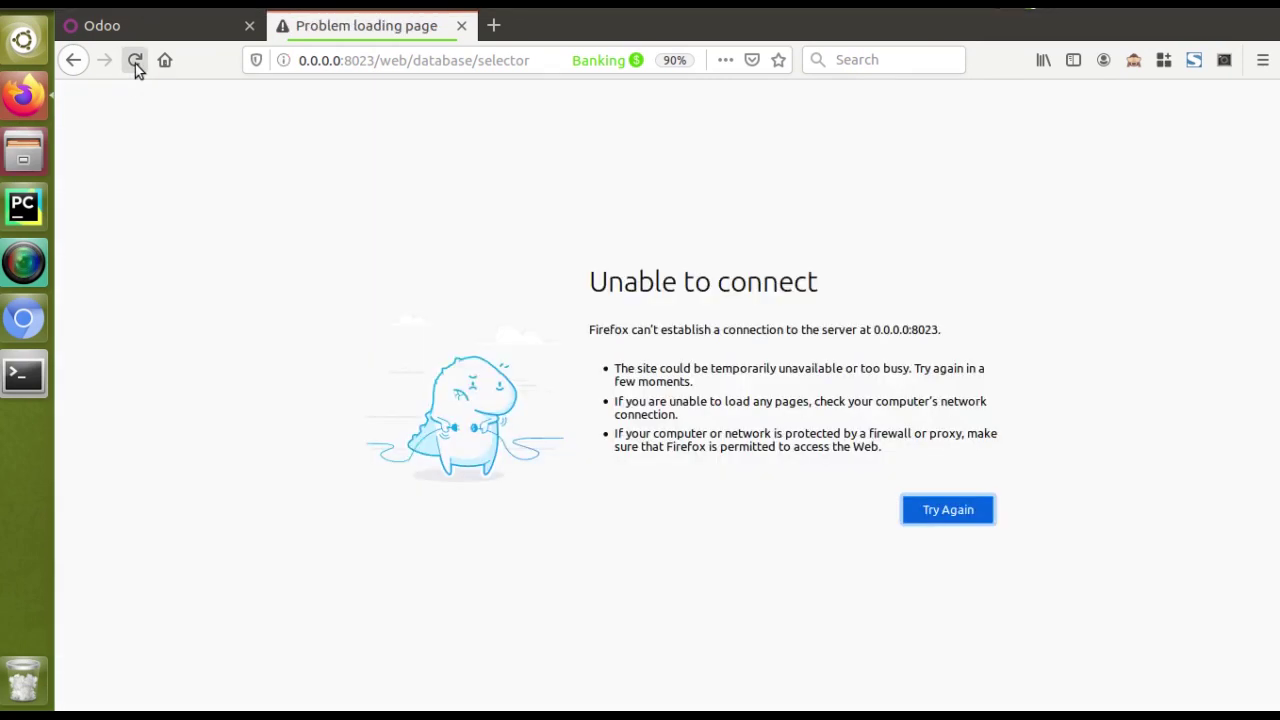
click(14, 366)
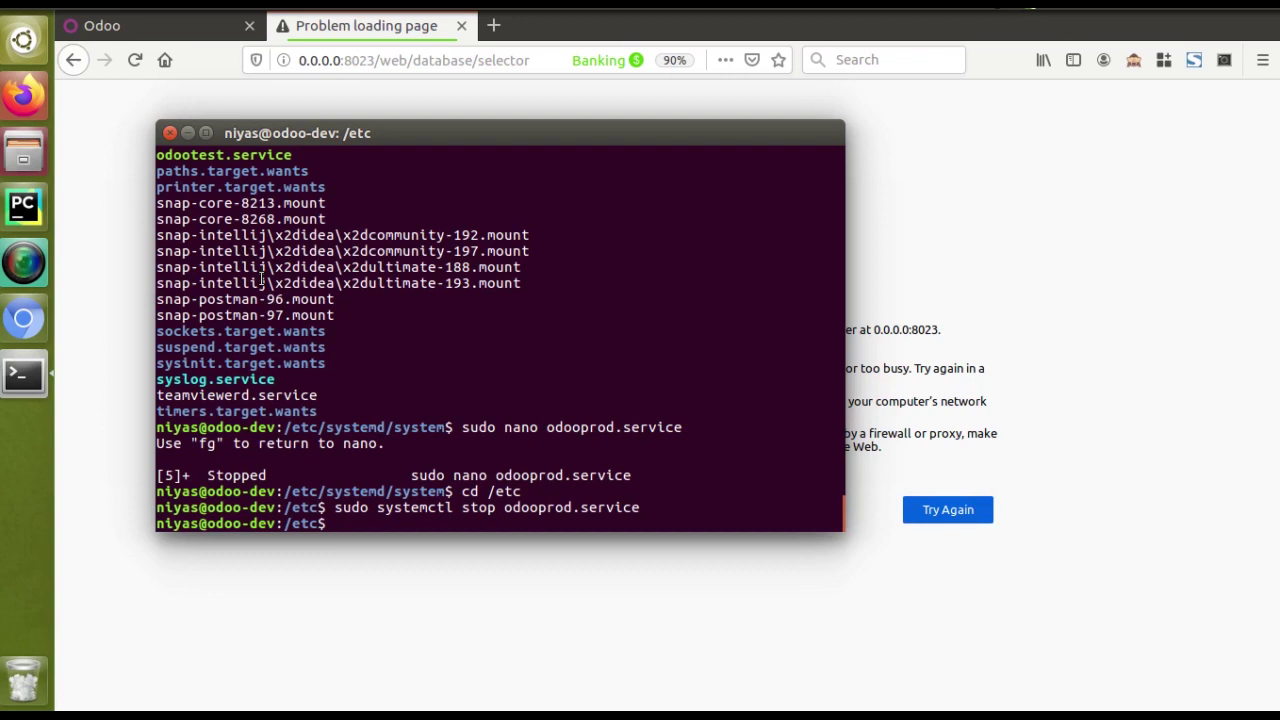
key(Up)
key(Up)
key(Up)
key(Up)
key(Up)
key(Up)
key(Up)
key(Down)
key(Down)
key(Down)
key(Up)
key(Up)
key(Down)
key(Up)
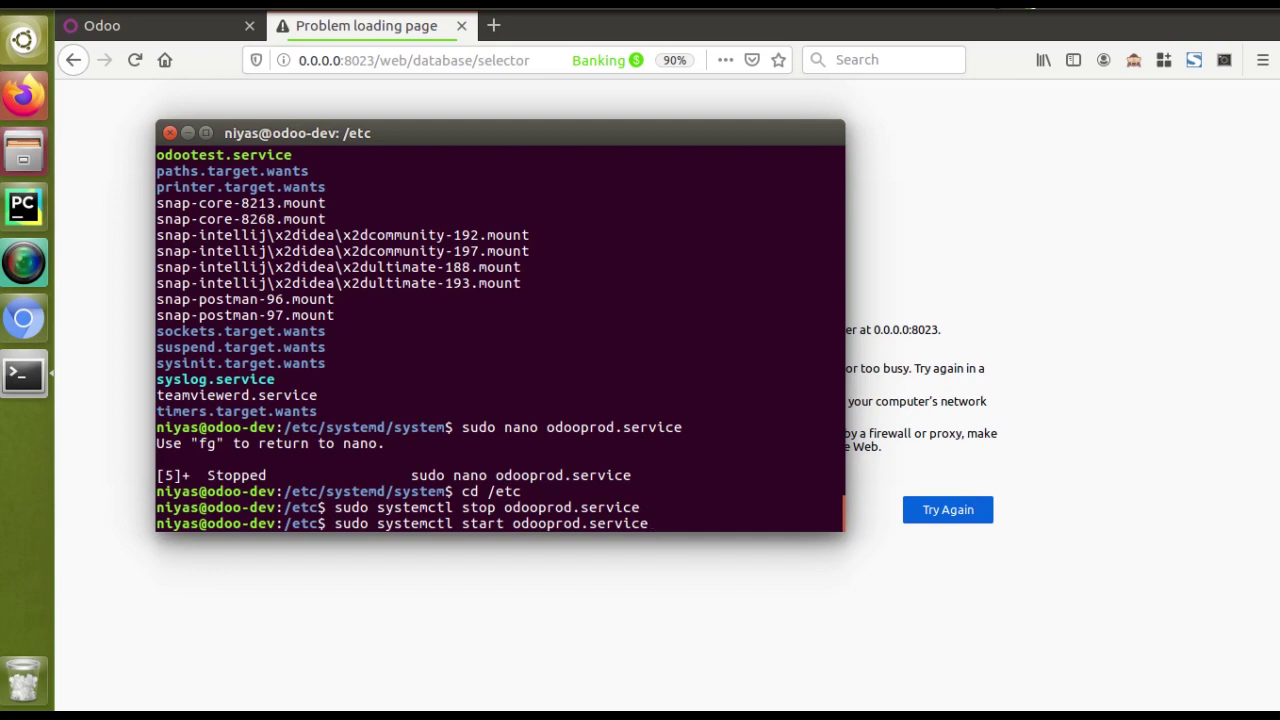
key(Return)
click(23, 375)
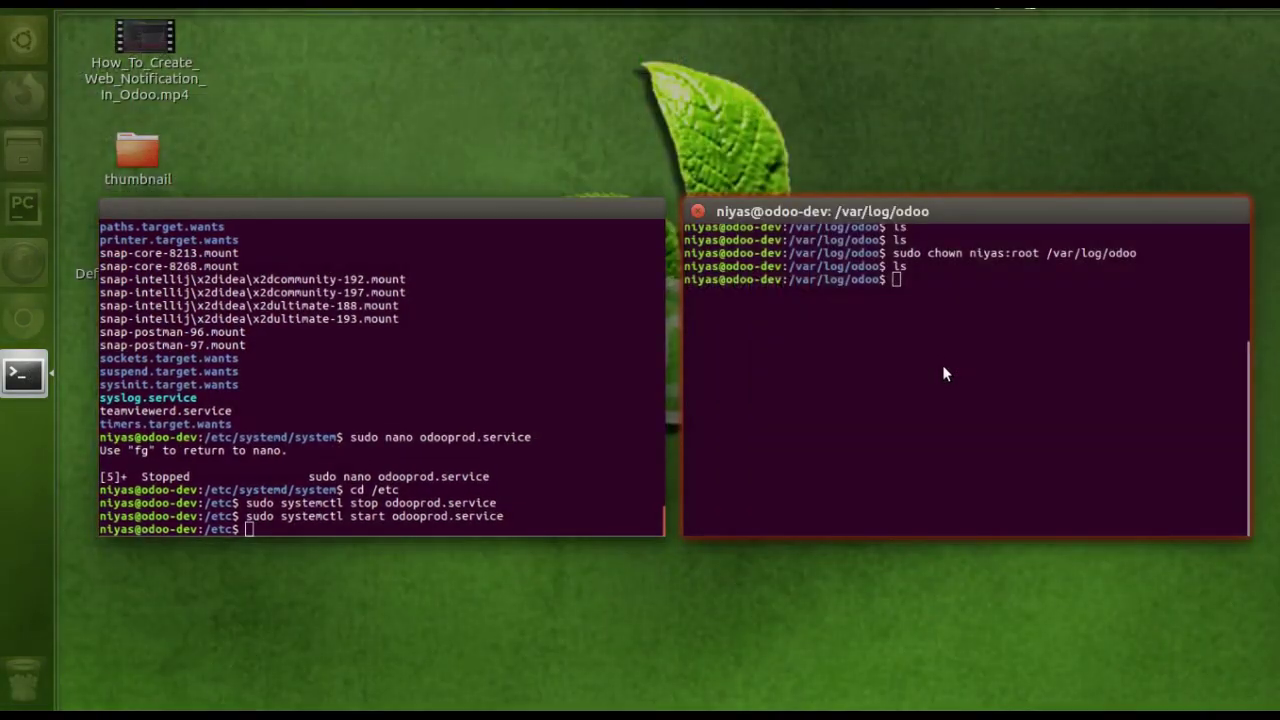
click(942, 365)
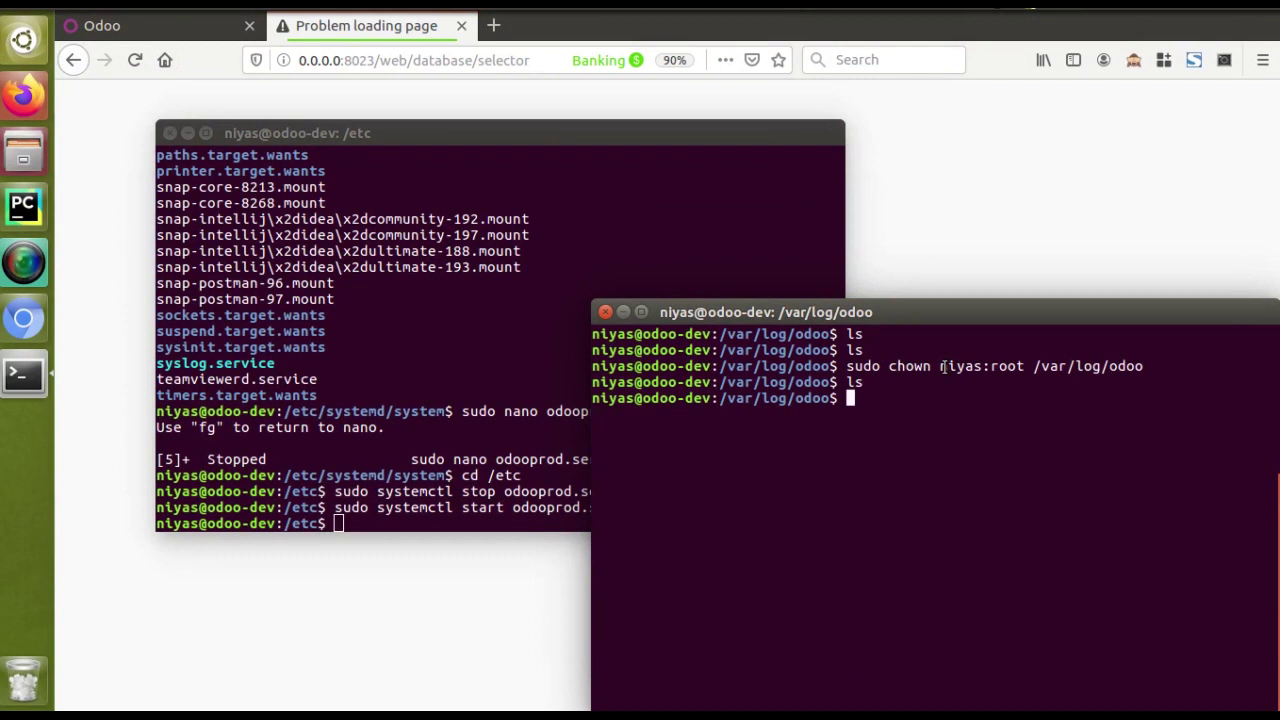
- List /var/log/odoo and pick out the odoo_prod.log file
text(ls)
key(Return)
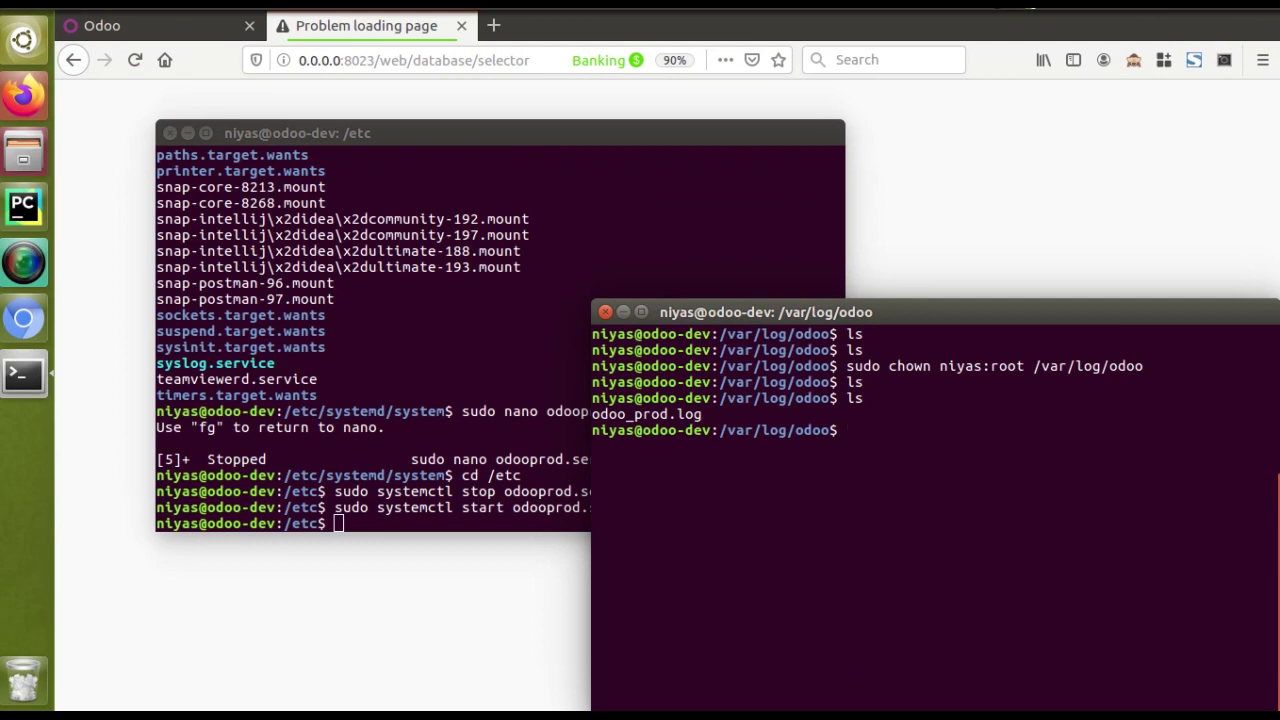
double_click(610, 416)
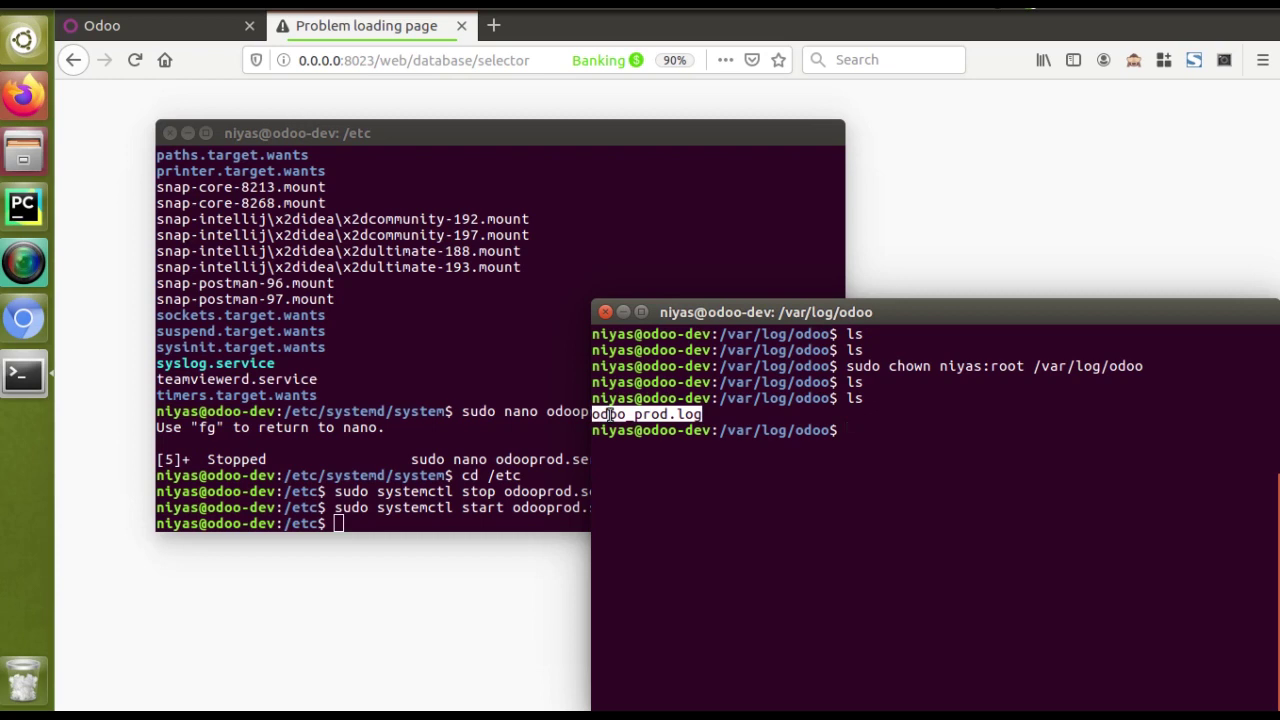
click(930, 420)
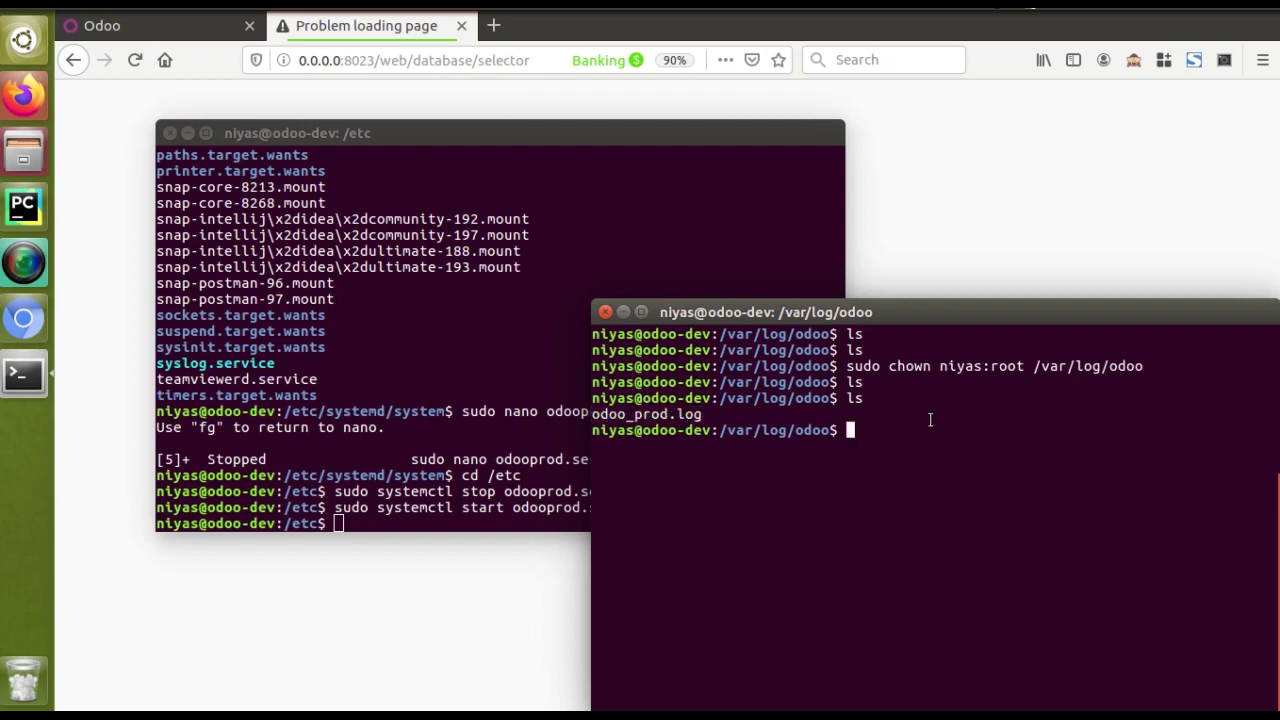
- Follow odoo_prod.log with sudo tail -f and highlight the startup and configuration-file lines
text(sudo tail -f od)
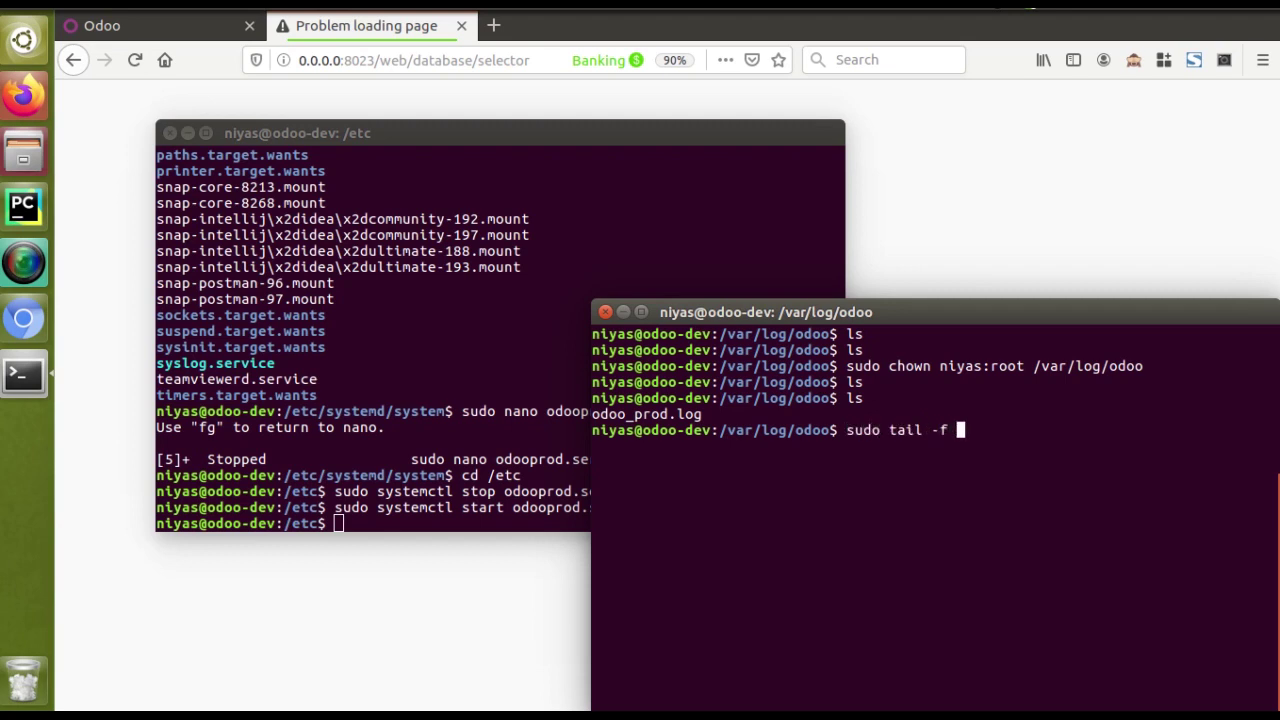
key(Tab)
key(Return)
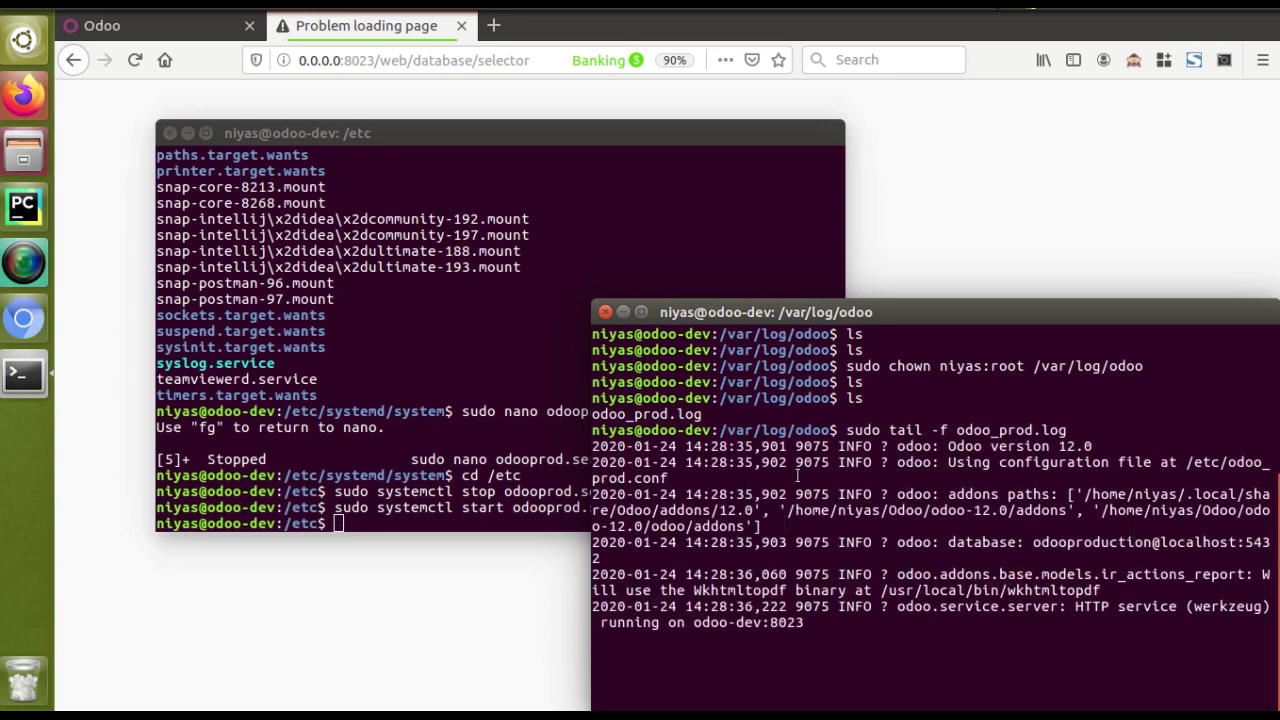
drag(838, 446, 880, 494)
click(943, 468)
drag(973, 462, 1074, 462)
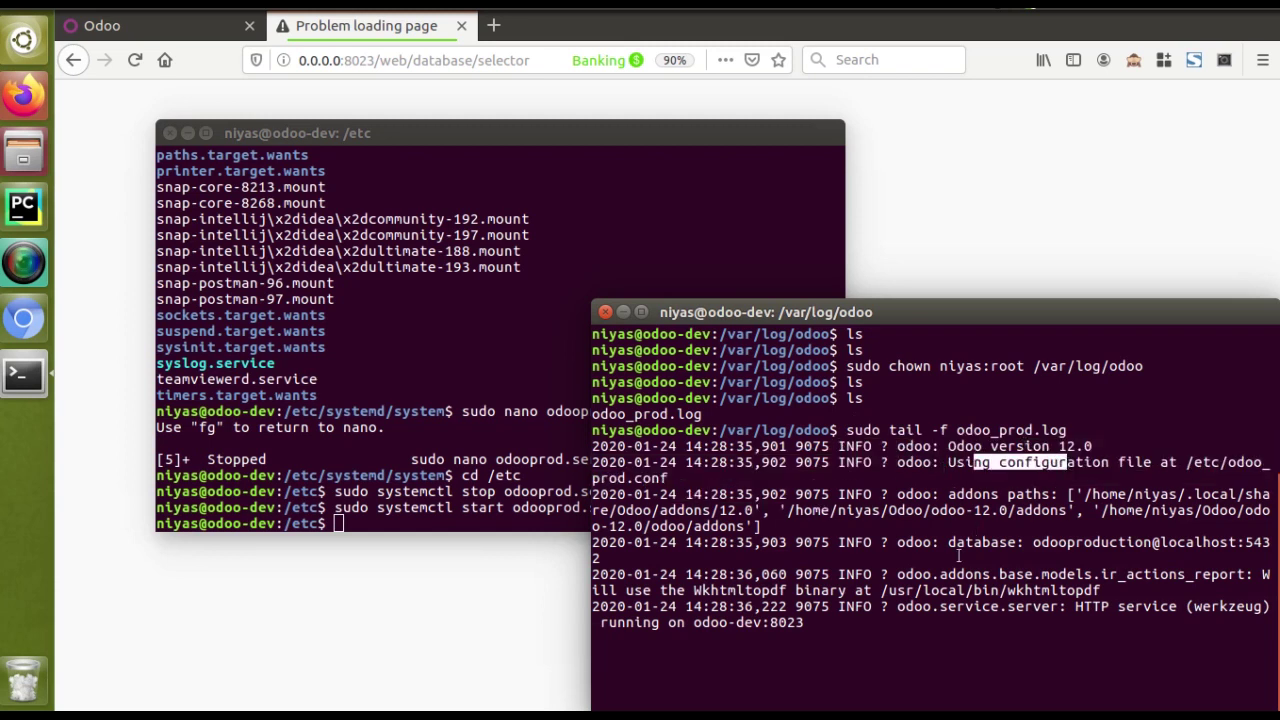
- Reload 0.0.0.0:8023 and scroll odoo_prod.log to check the new GET request entries
click(370, 108)
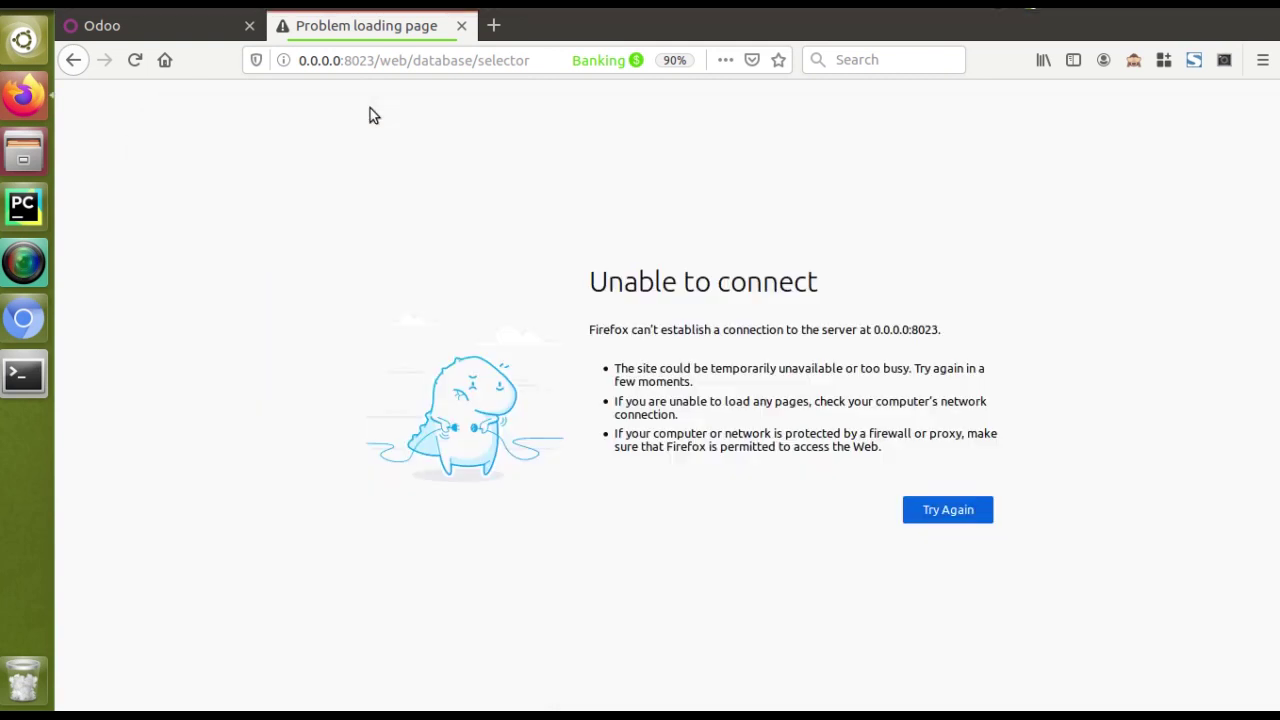
click(135, 60)
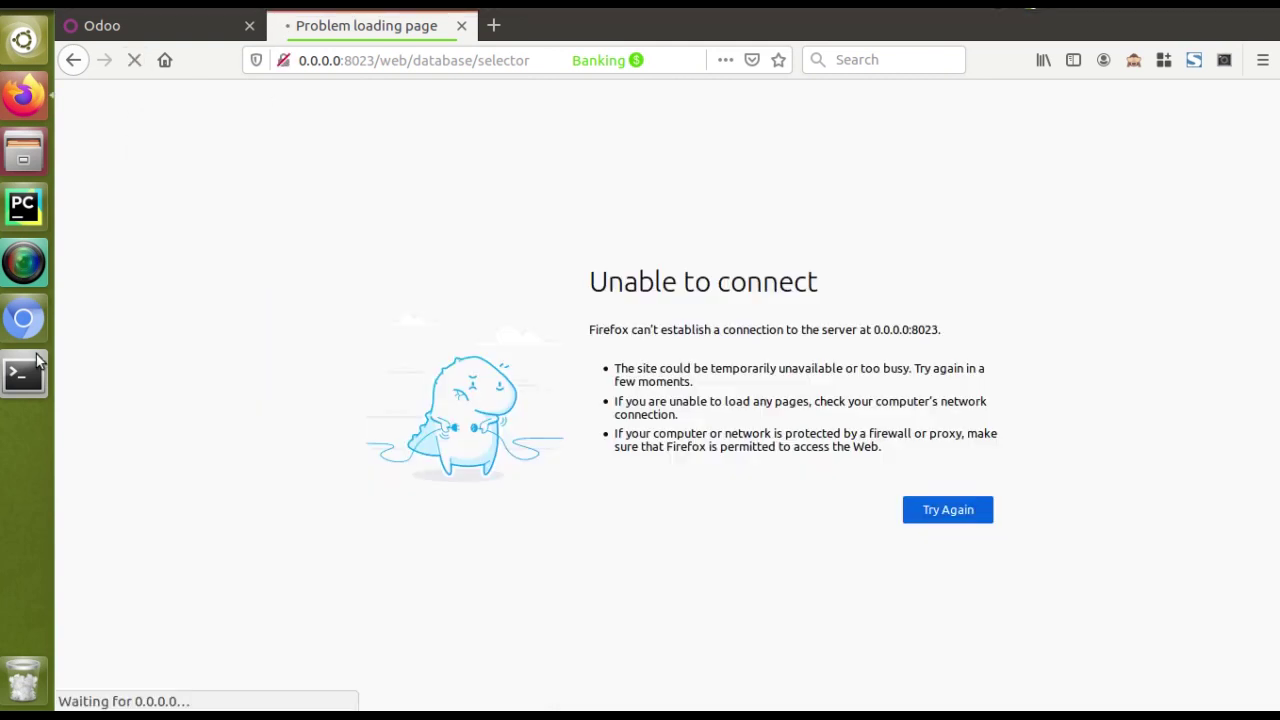
key(alt+Tab)
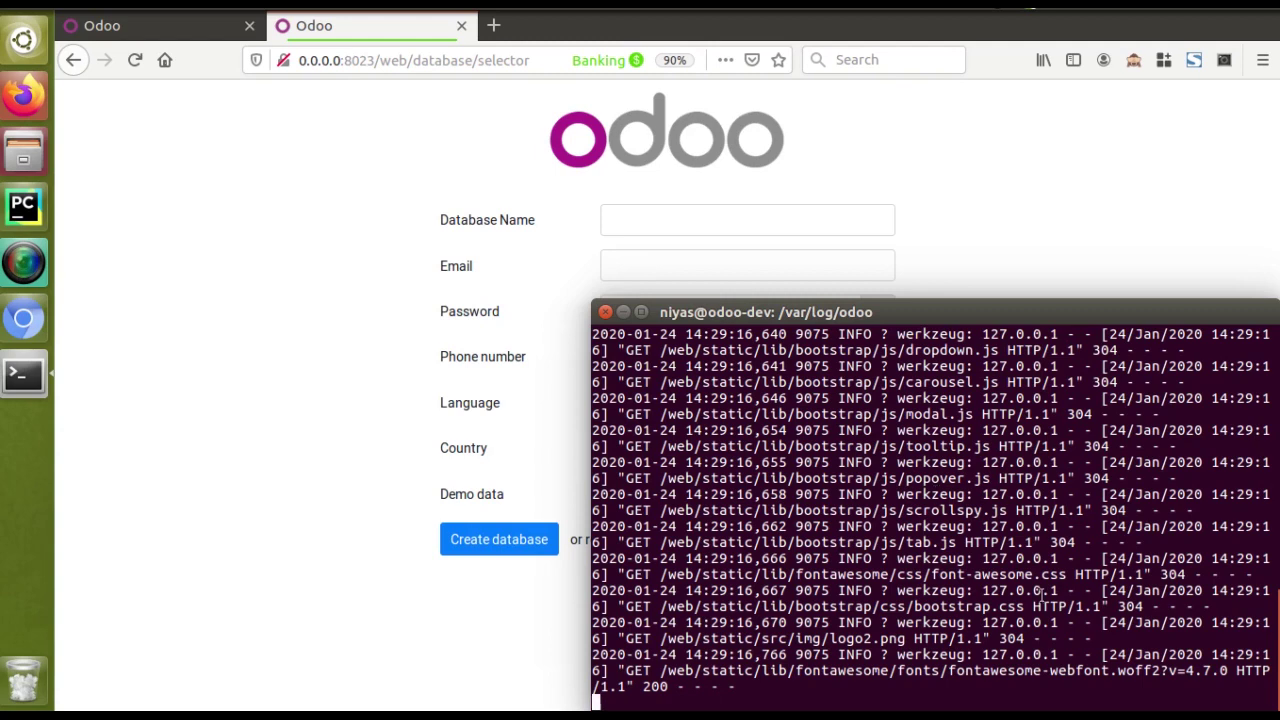
drag(1276, 600, 1276, 434)
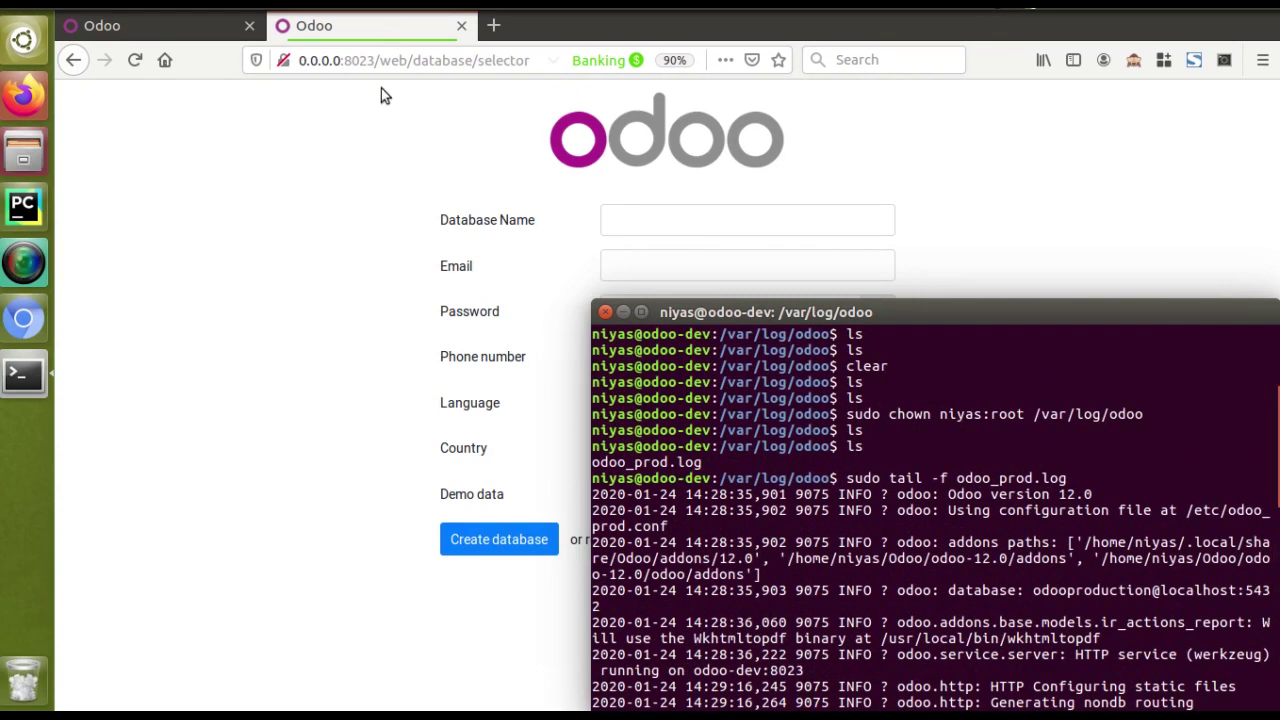
drag(1276, 440, 1276, 700)
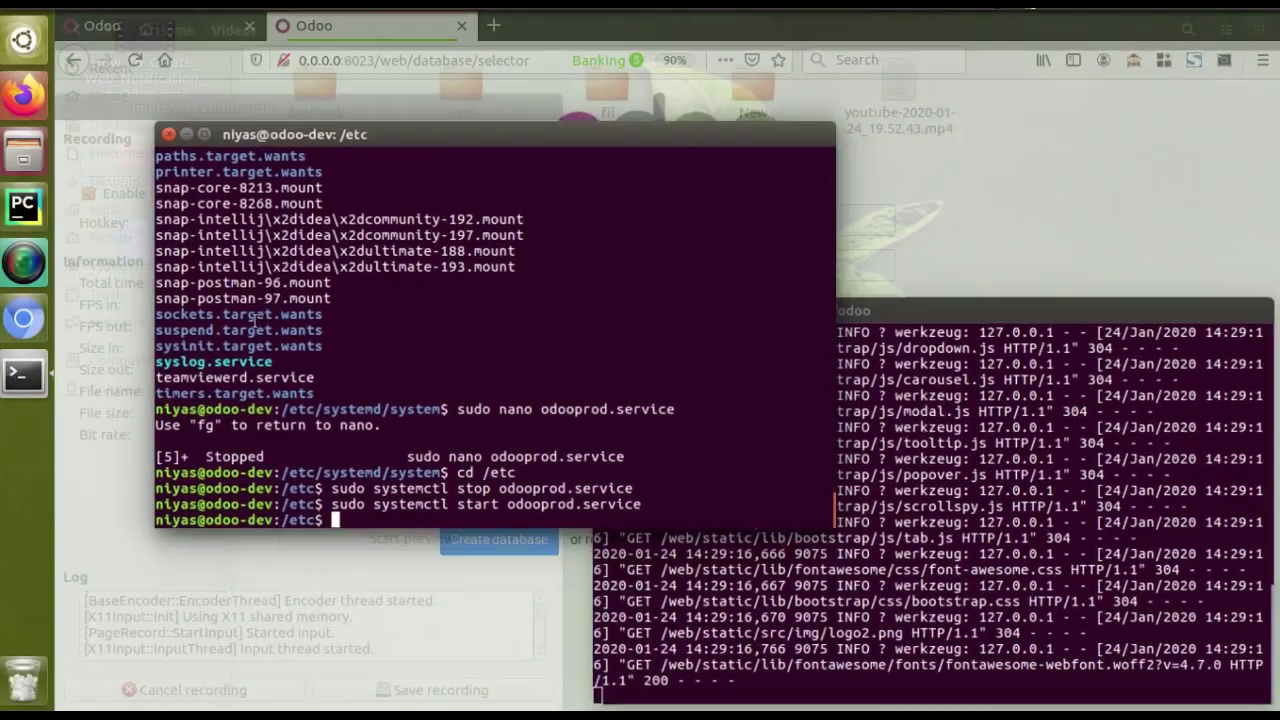
text(sudo )
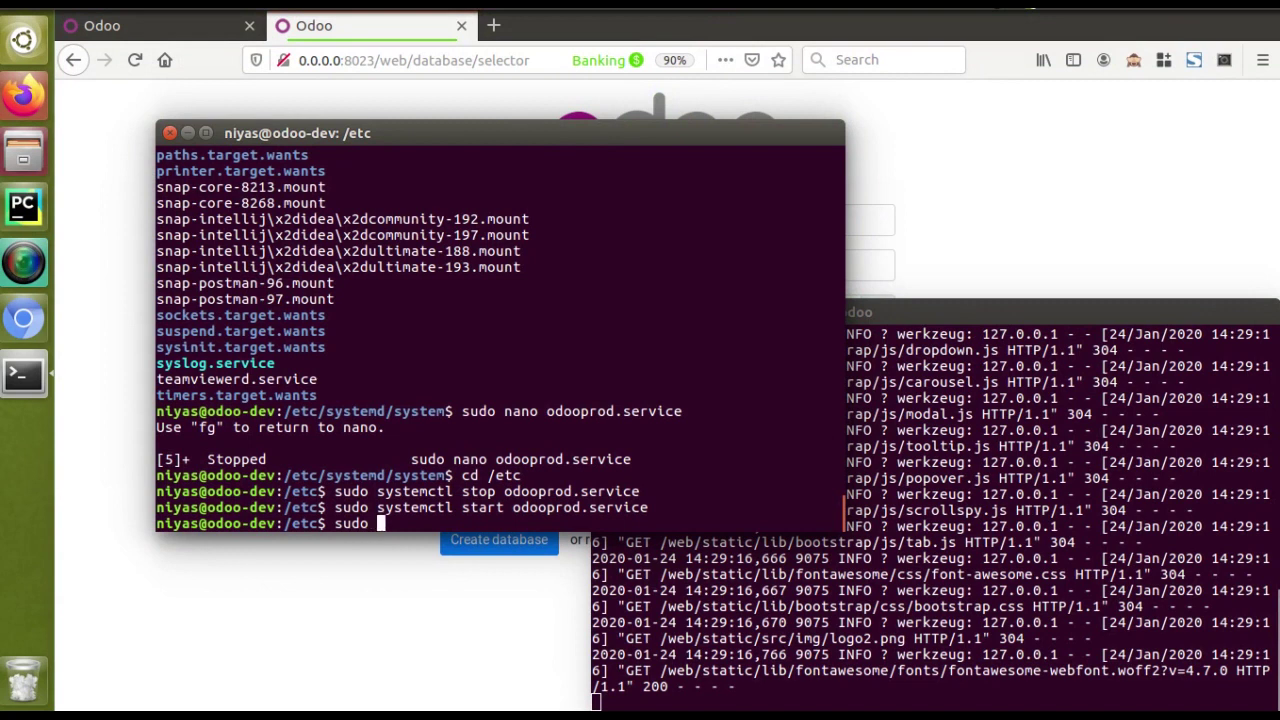
text(nano odoo_p)
- Open odoo_prod.conf in nano and check its logfile path /var/log/odoo/odoo_prod.log
key(Tab)
key(Return)
key(y)
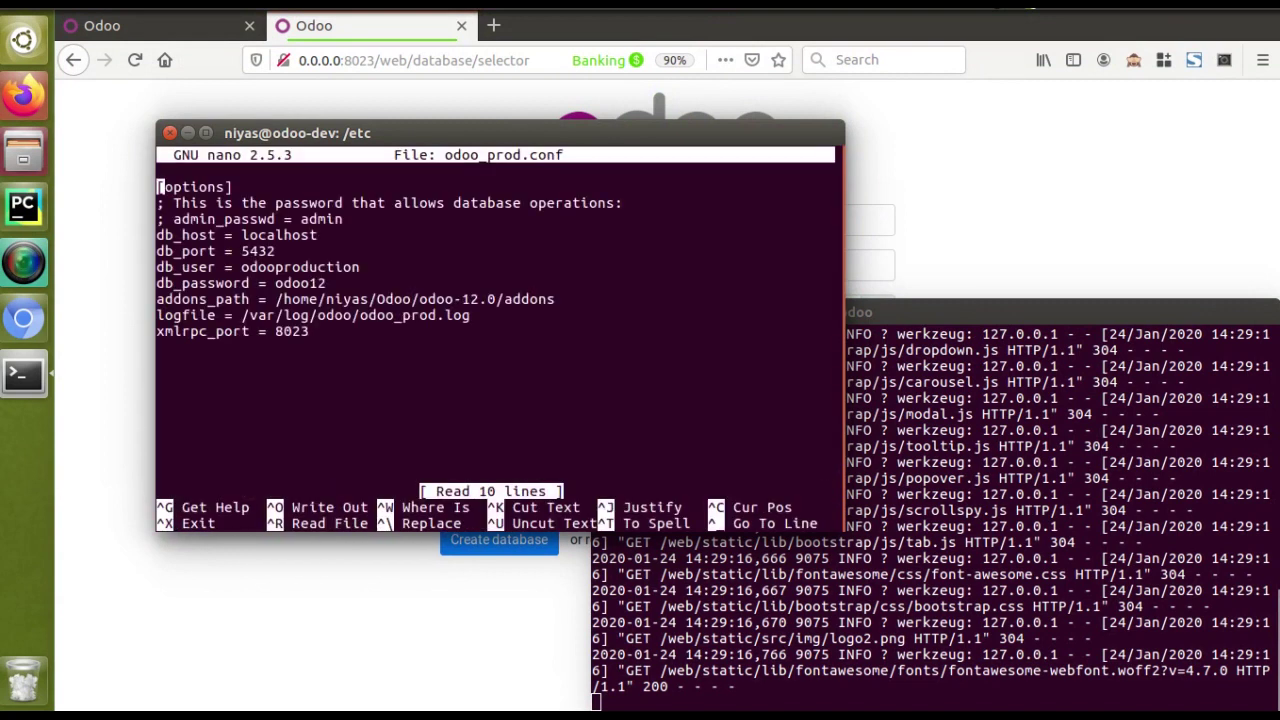
drag(241, 315, 471, 316)
- Review the odoo_prod.log output, then suspend the odoo_prod.conf editor back to the /etc shell
click(741, 637)
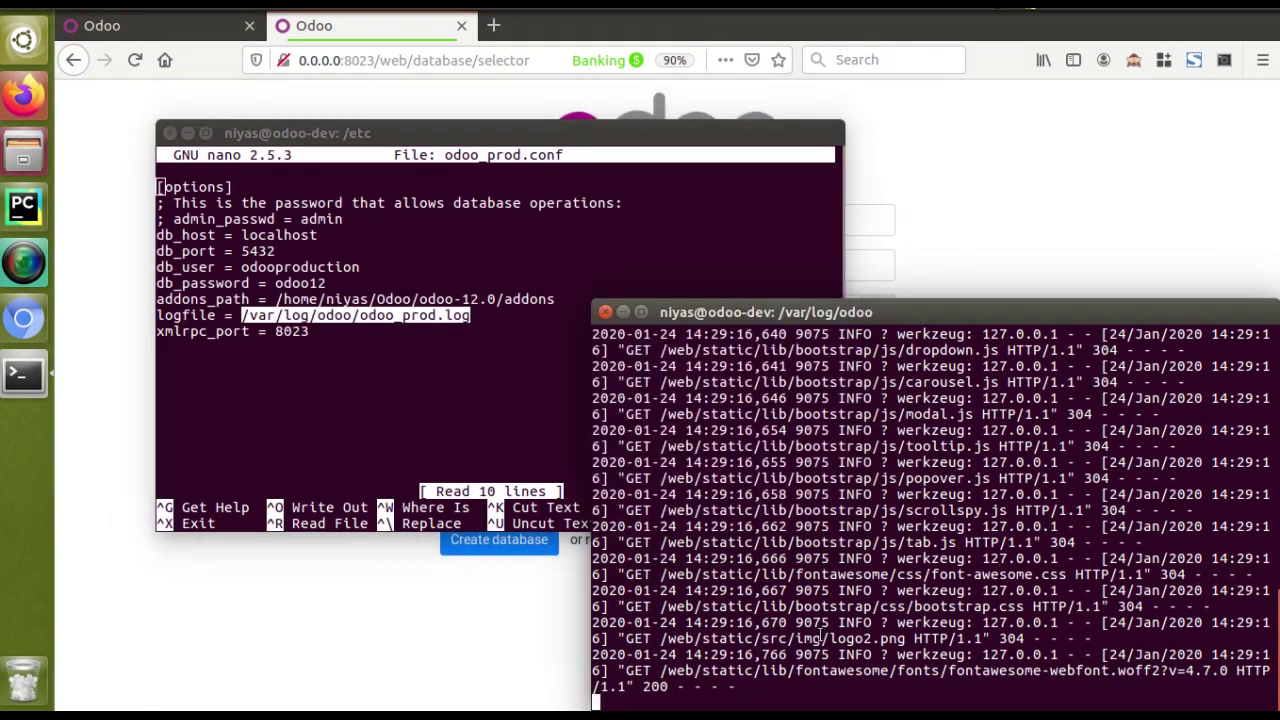
drag(1277, 635, 1278, 428)
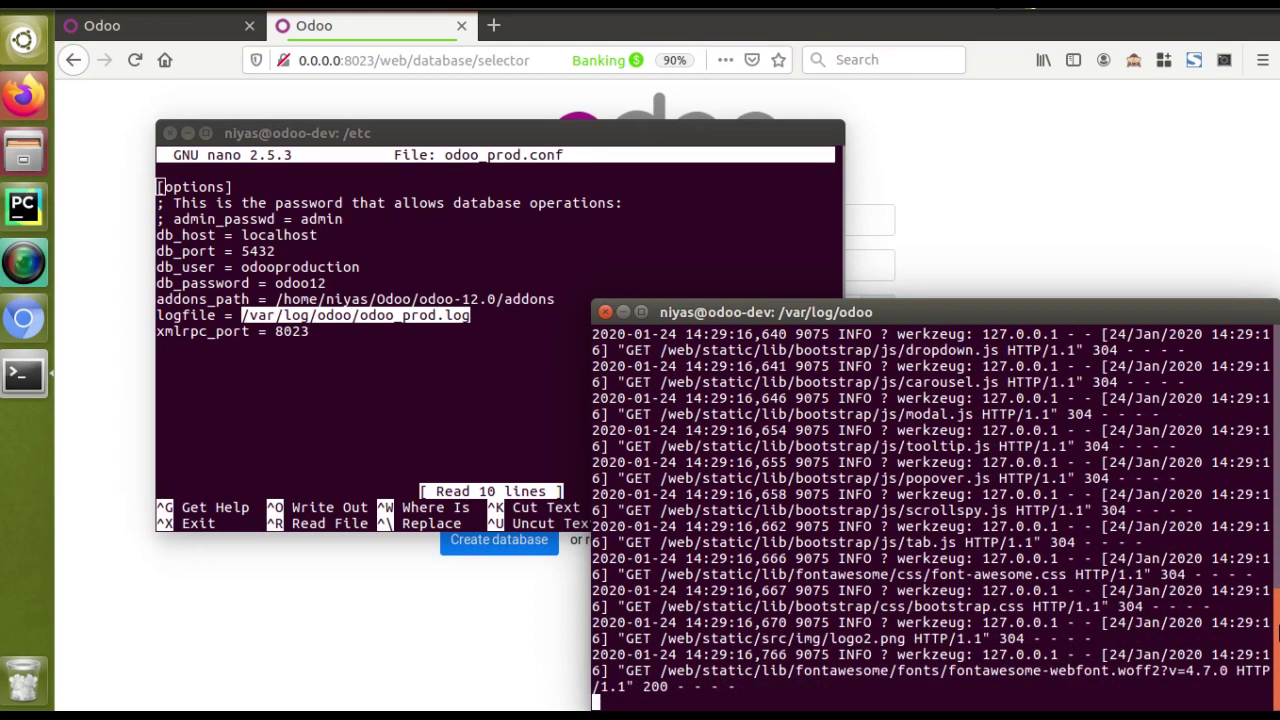
drag(1278, 630, 1278, 424)
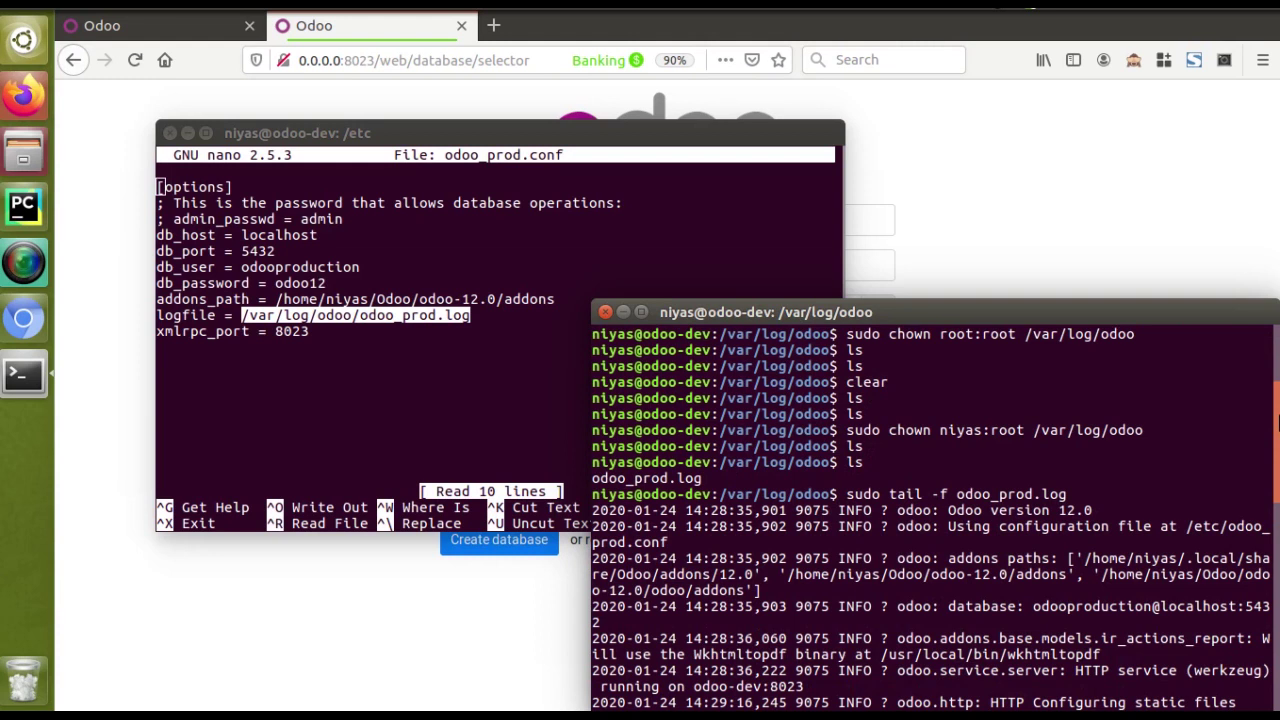
drag(1278, 424, 1278, 652)
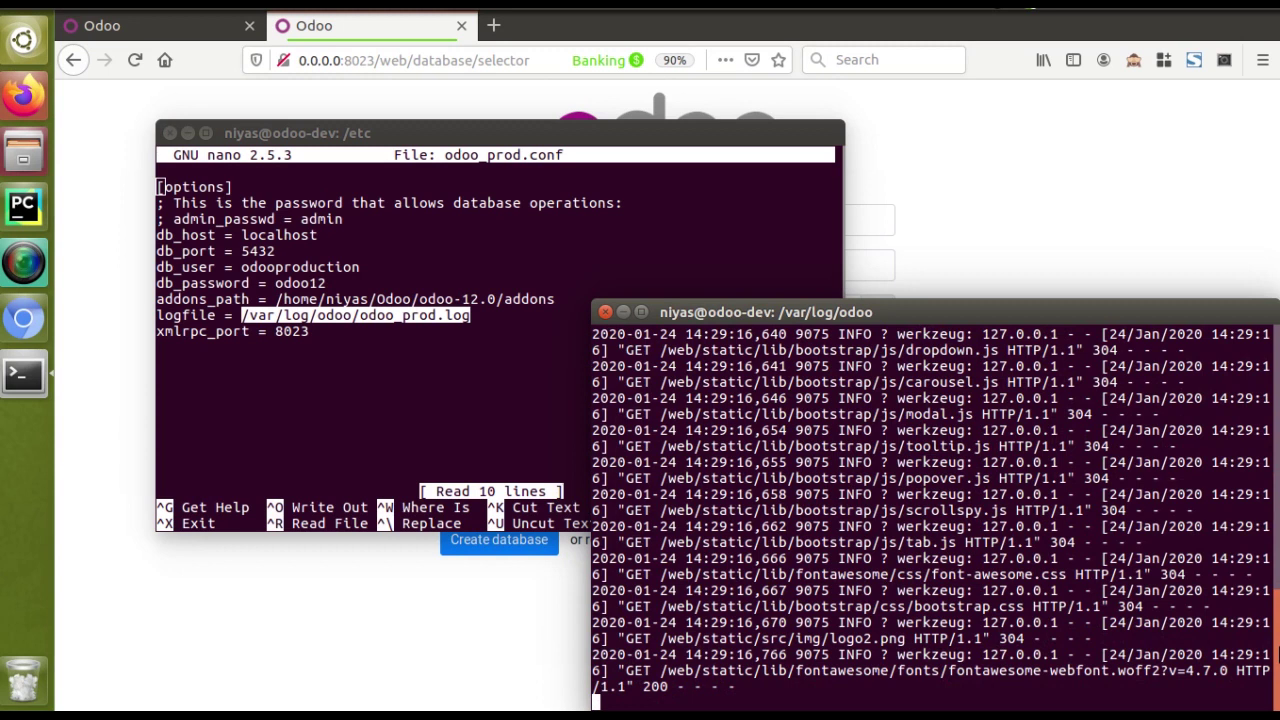
click(341, 362)
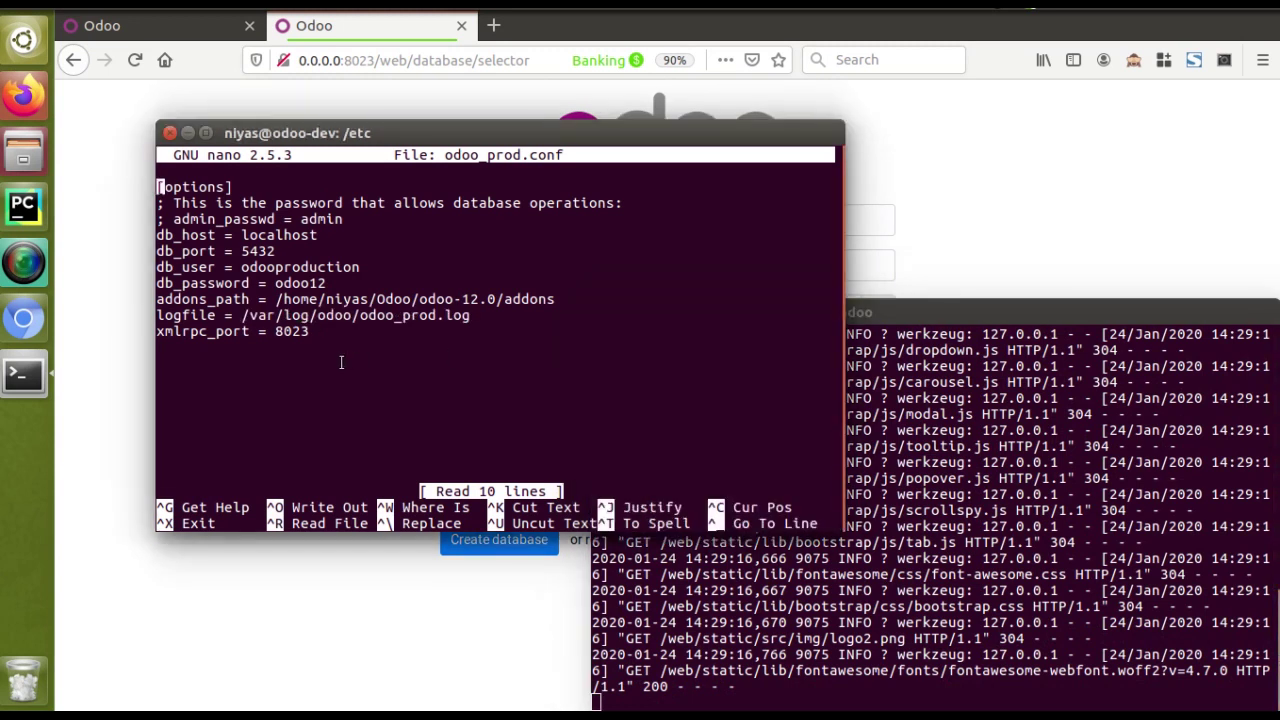
key(ctrl+z)
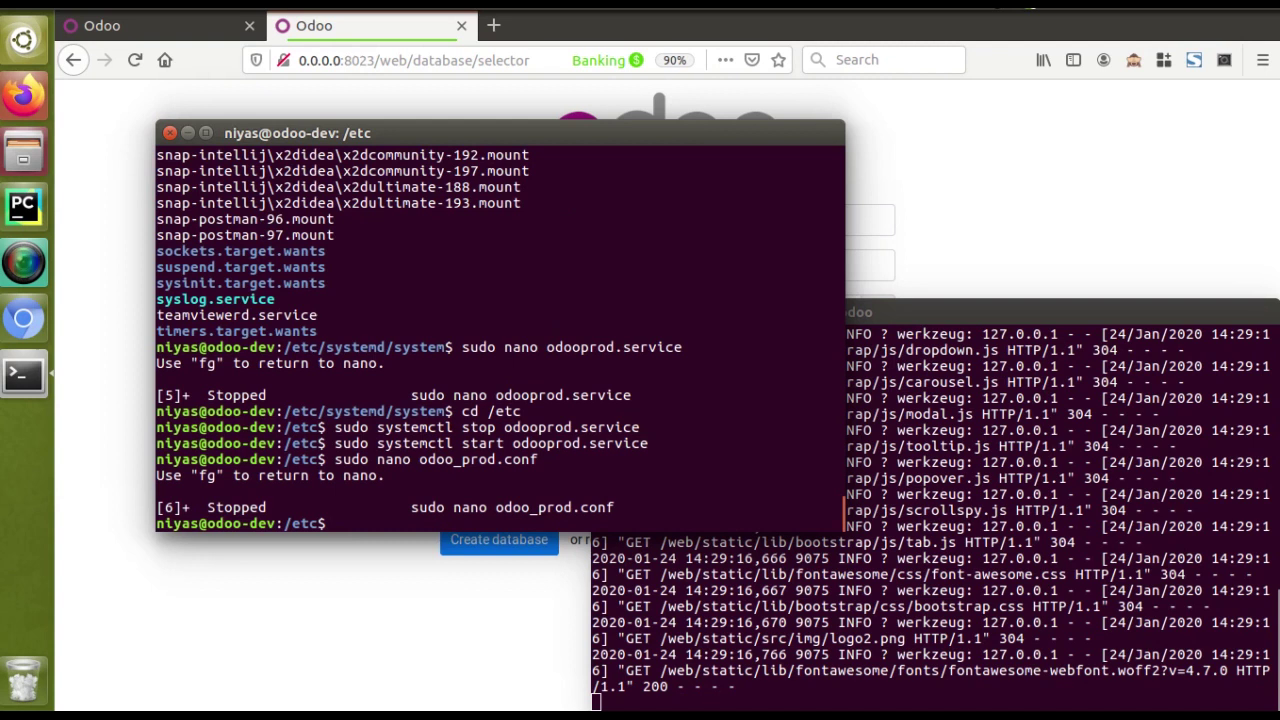
- Check the port 8022 test instance login page in Firefox
click(100, 28)
click(134, 60)
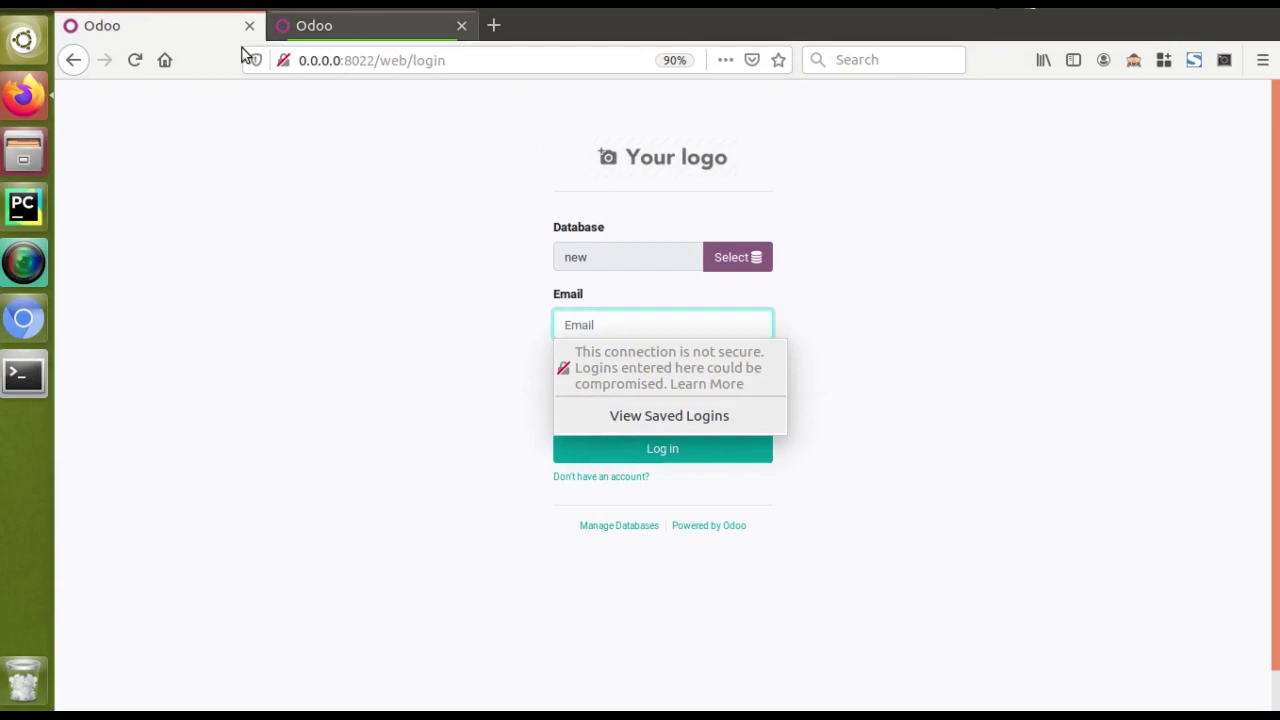
drag(26, 375, 67, 306)
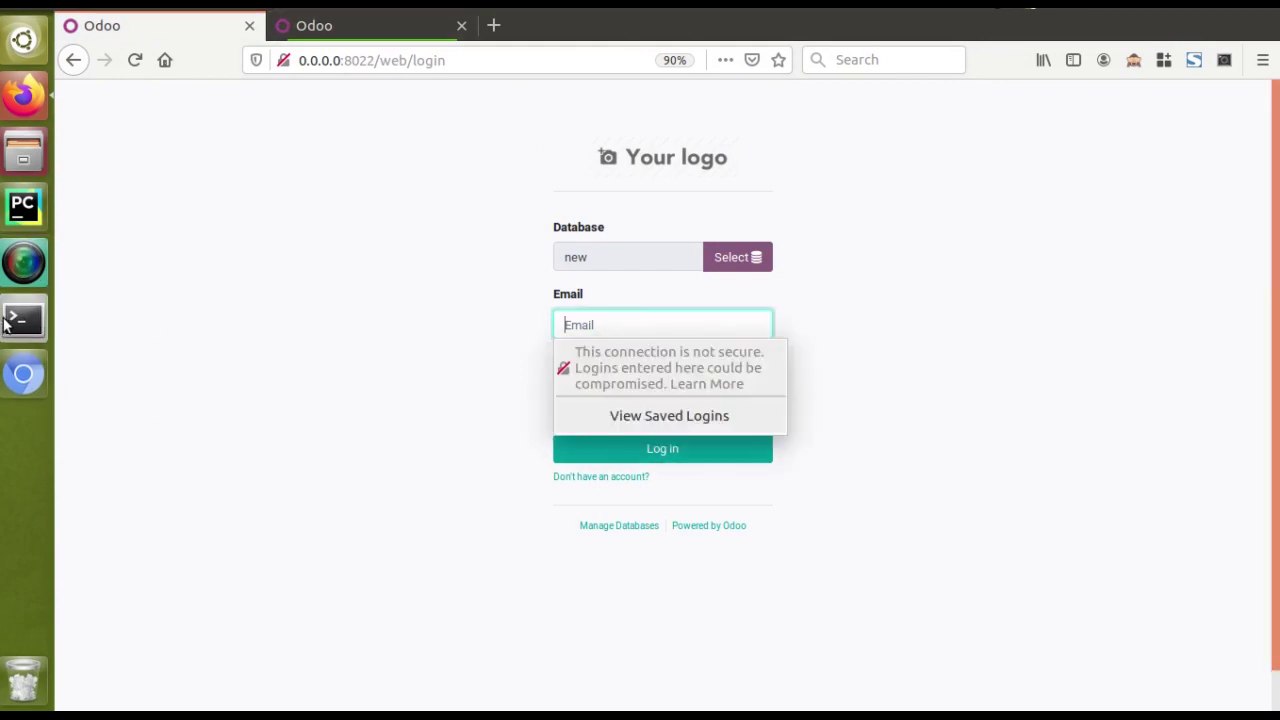
click(18, 312)
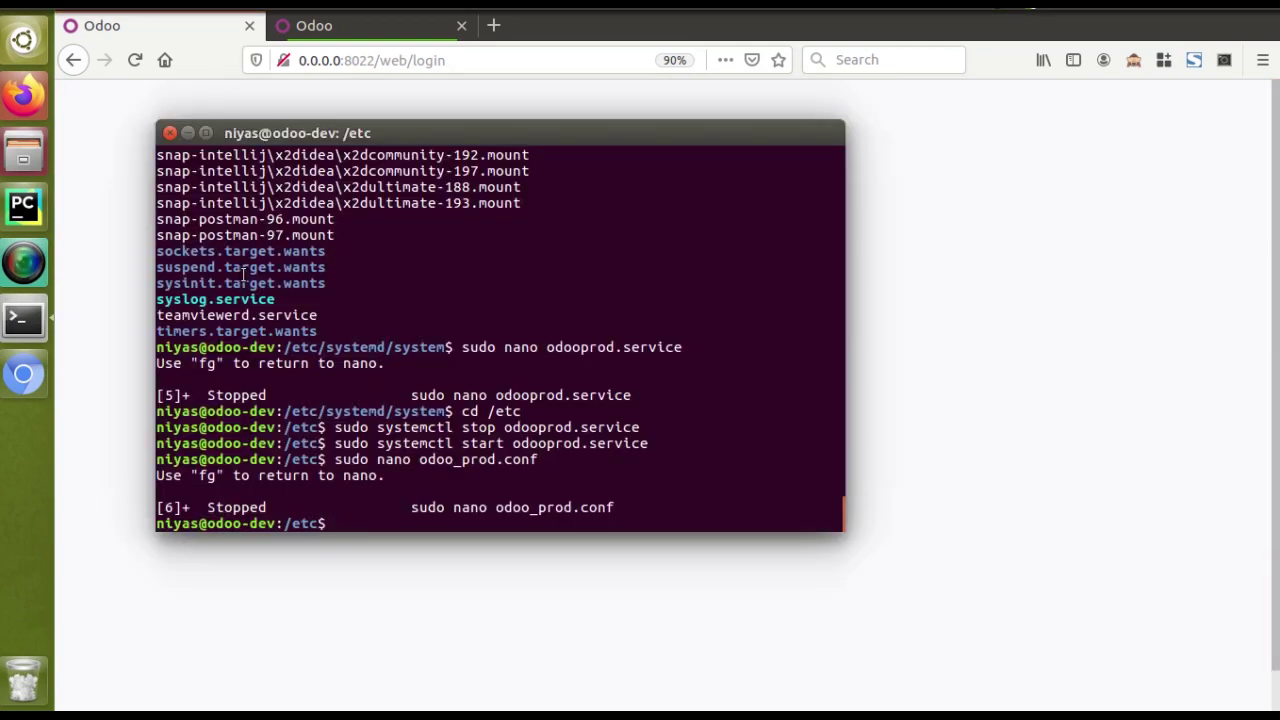
- Start typing a sudo nano command for the odoo_test config, then clear it
text(sudi)
key(BackSpace)
text(o nano odoo-t)
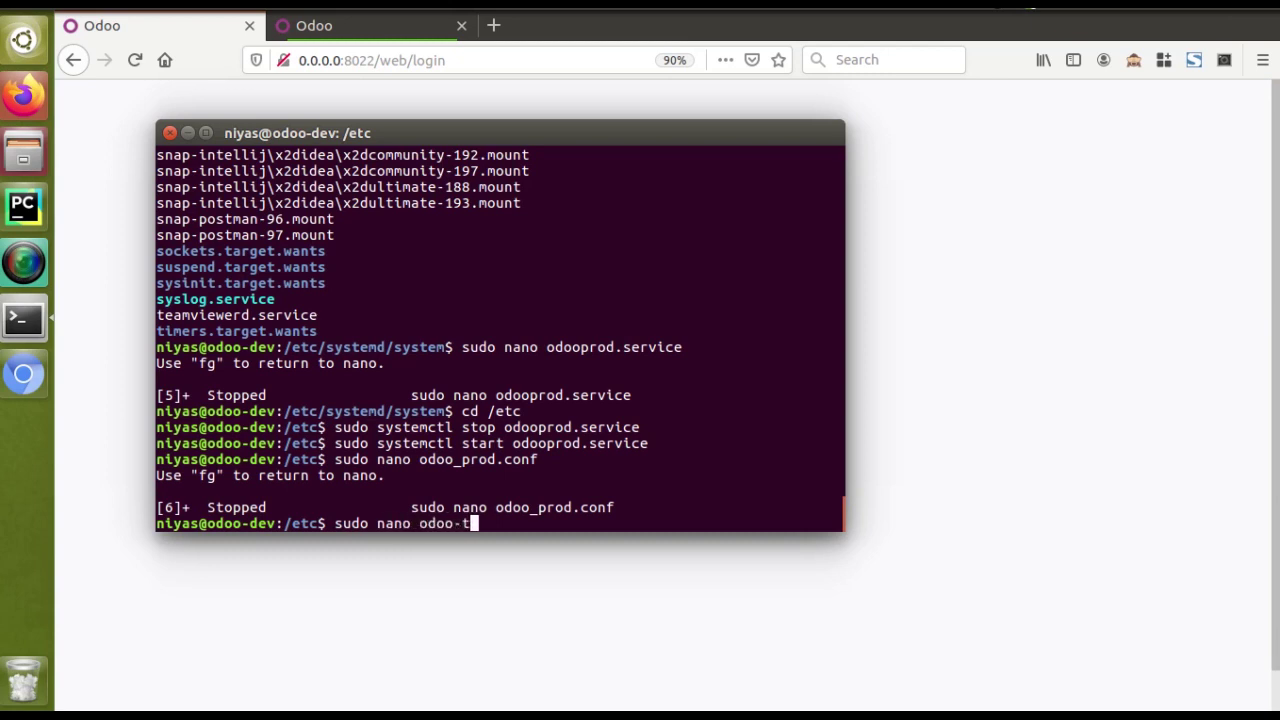
key(BackSpace)
key(BackSpace)
text(o_t)
key(Tab)
key(BackSpace)
key(BackSpace)
key(BackSpace)
key(BackSpace)
key(BackSpace)
key(BackSpace)
key(BackSpace)
key(BackSpace)
key(BackSpace)
key(BackSpace)
key(BackSpace)
key(BackSpace)
key(BackSpace)
key(BackSpace)
key(BackSpace)
key(BackSpace)
key(BackSpace)
key(BackSpace)
key(BackSpace)
key(BackSpace)
- Stop odootest.service by changing the recalled odooprod stop command, then reload the 8022 page
key(Up)
key(Up)
key(Up)
key(Up)
key(Down)
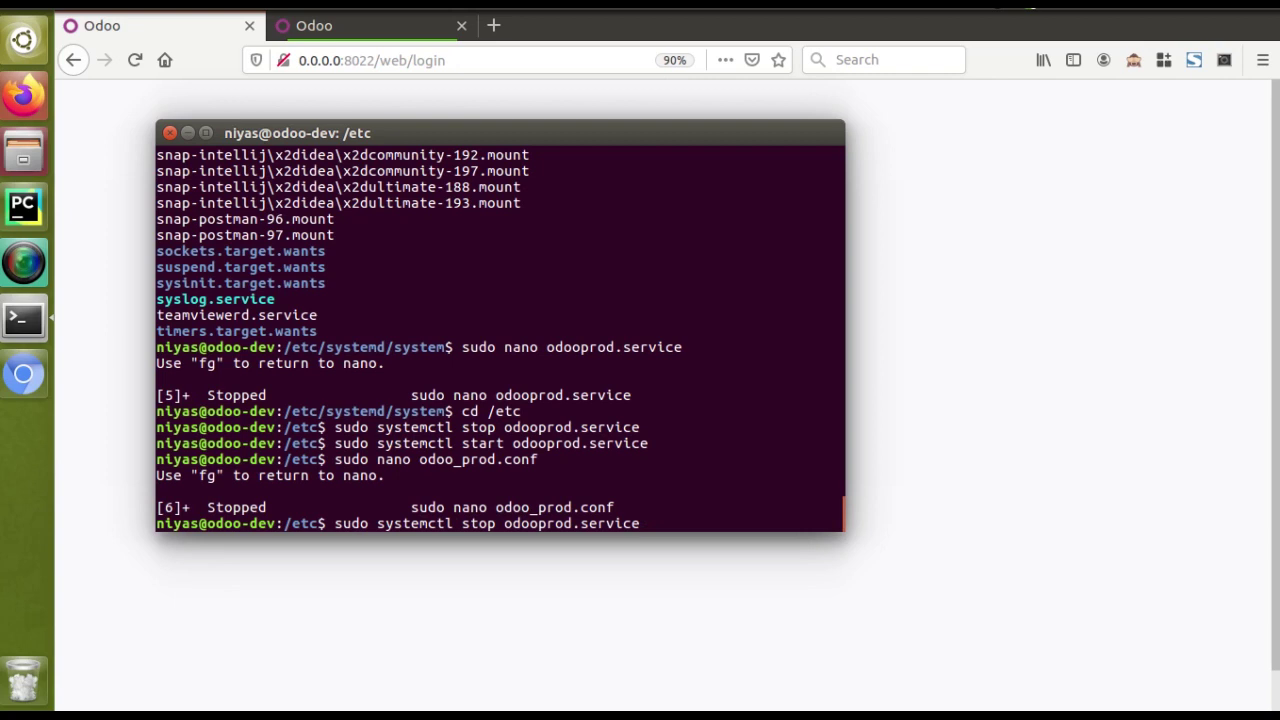
key(Left)
key(Left)
key(Left)
key(Left)
key(Left)
key(Left)
key(Left)
key(Left)
key(BackSpace)
key(BackSpace)
key(BackSpace)
key(BackSpace)
text(test)
key(Return)
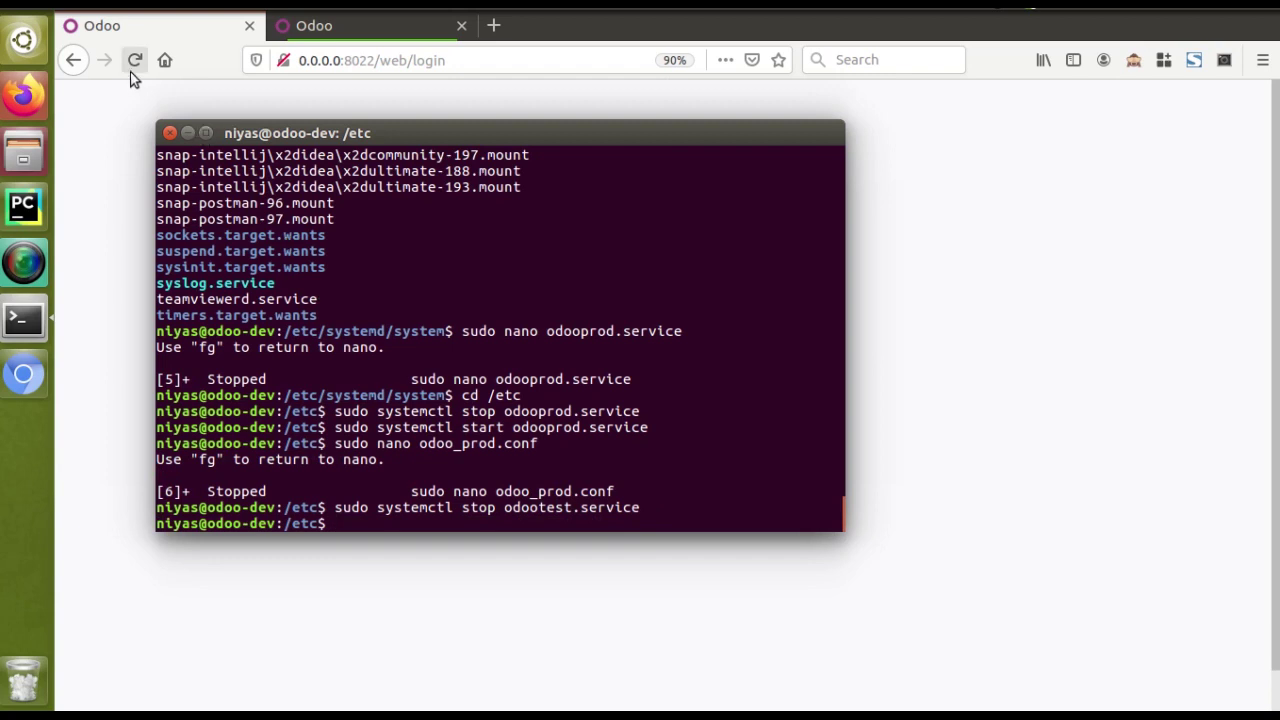
click(132, 68)
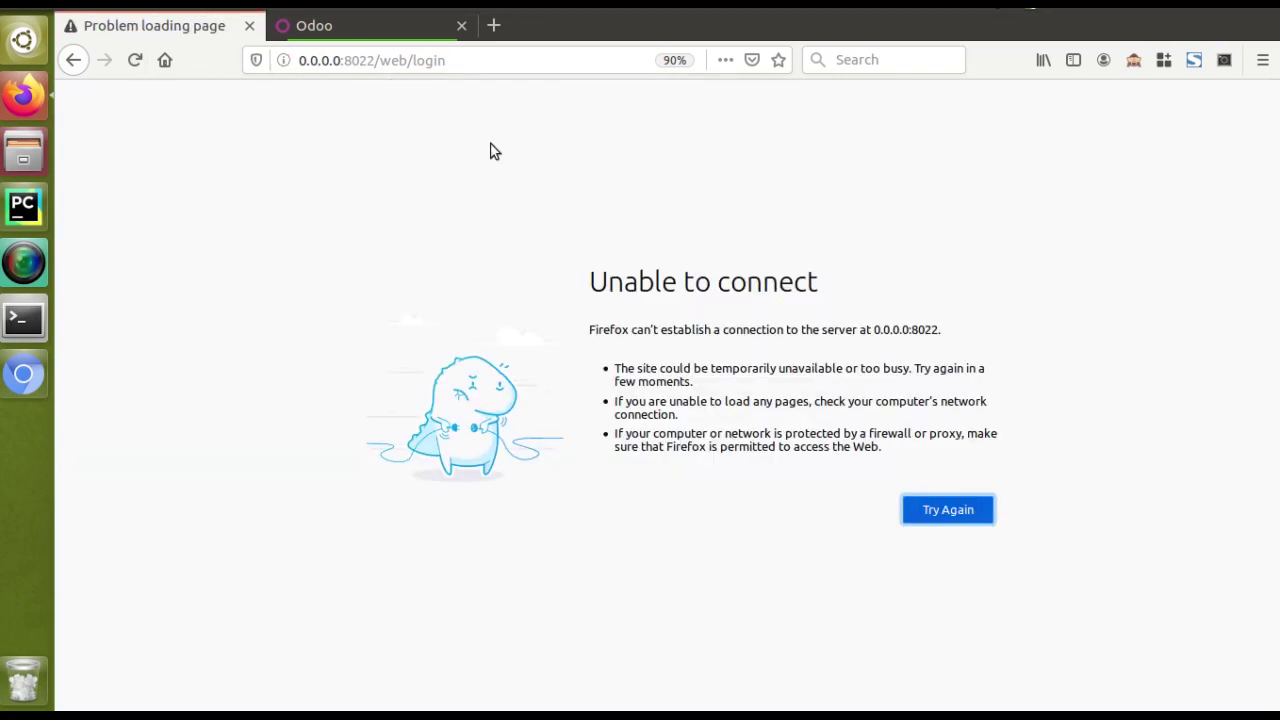
- Suspend the odoo_prod.log tail and list /var/log/odoo, showing only odoo_prod.log
click(22, 322)
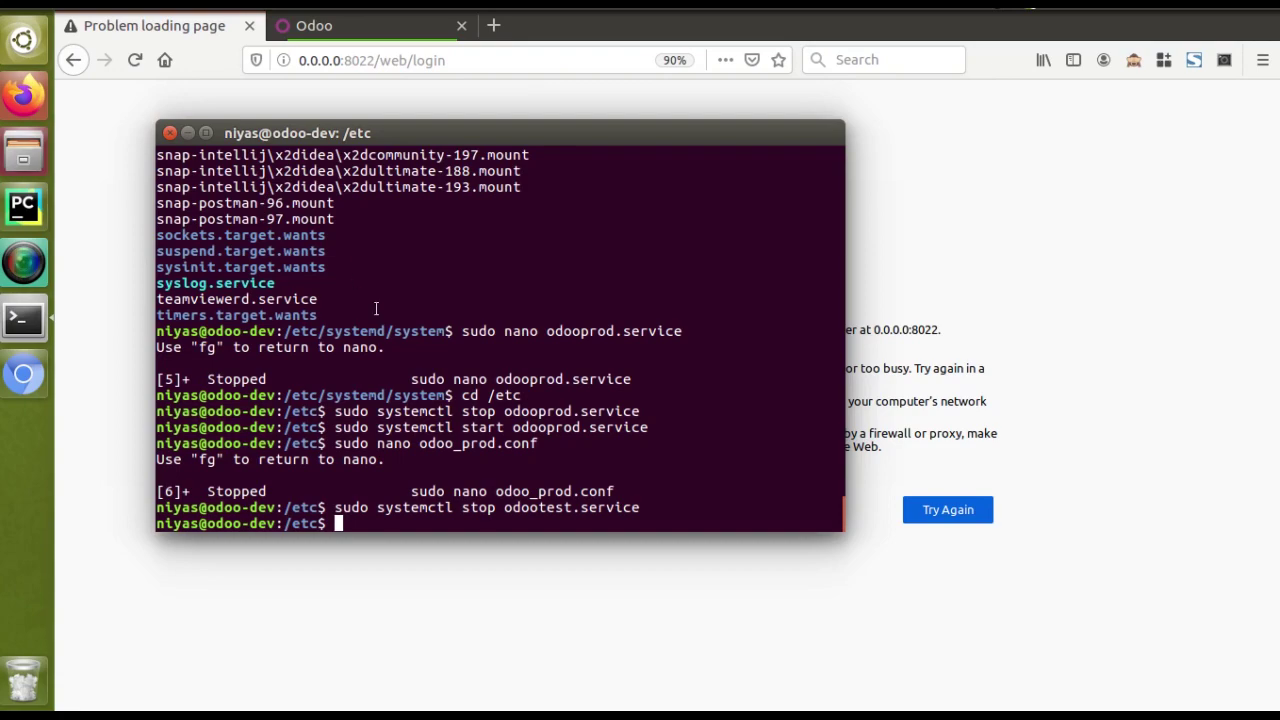
click(24, 318)
click(828, 347)
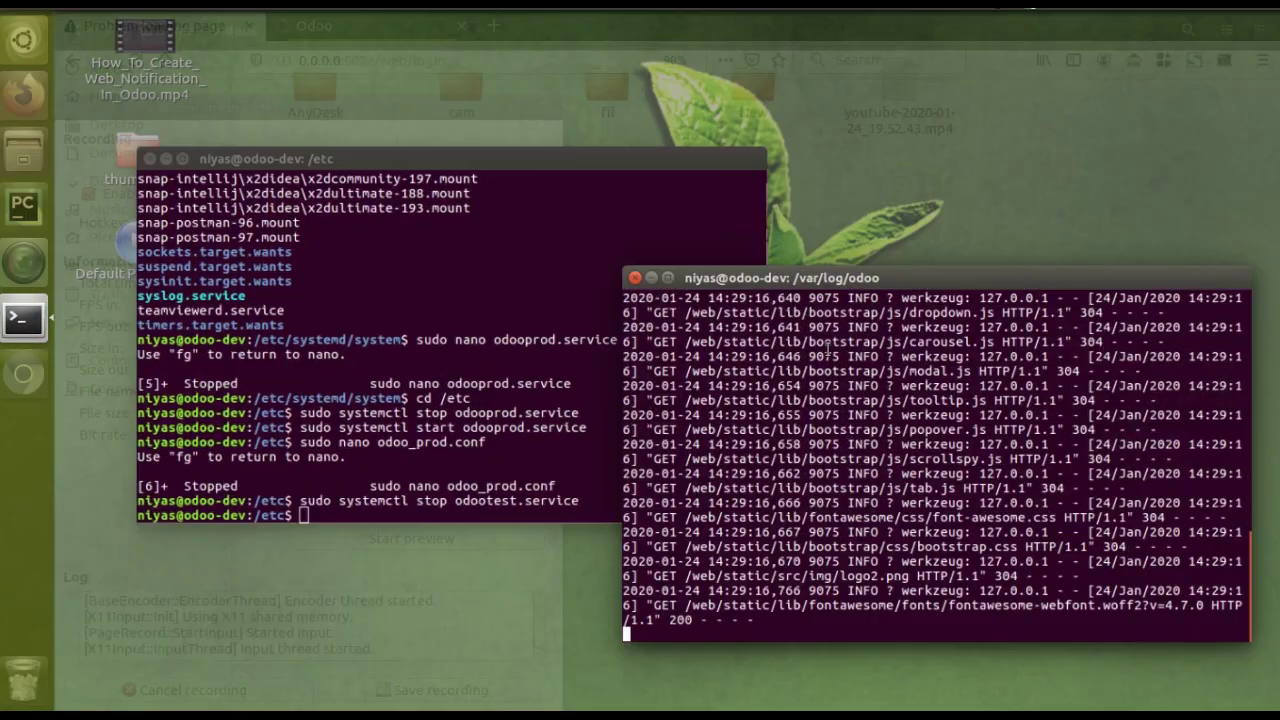
key(ctrl+z)
text(ls)
key(Return)
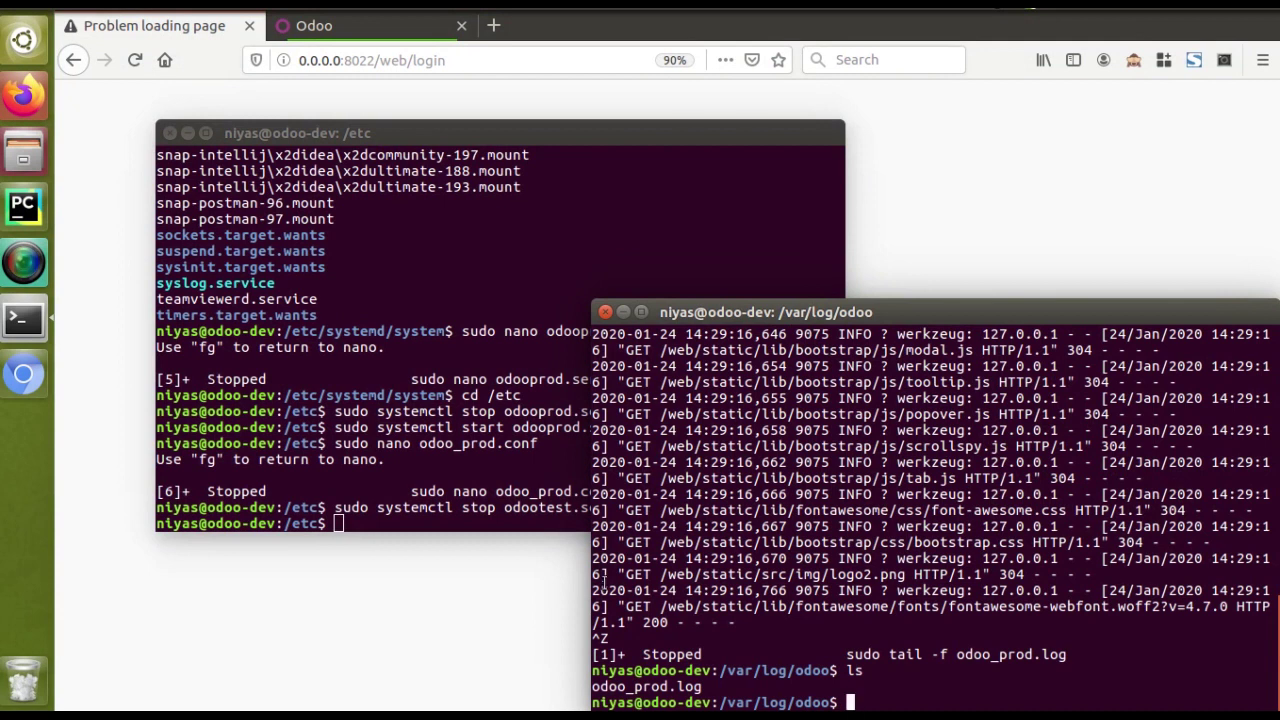
drag(595, 687, 706, 689)
- Edit the recalled odootest stop command into sudo systemctl start odootest.service and run it
click(263, 296)
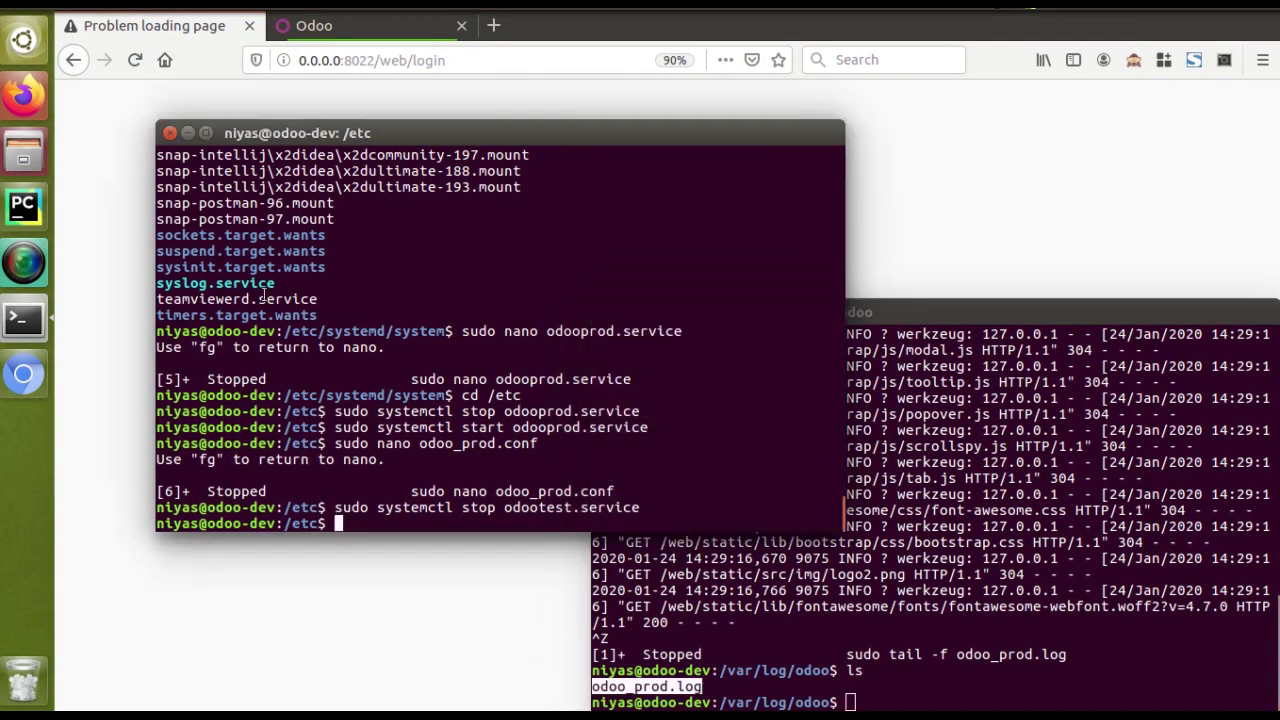
key(Up)
key(Up)
key(Down)
key(Left)
key(Left)
key(Left)
key(Left)
key(Left)
key(Left)
key(Left)
key(Left)
key(Left)
key(Left)
key(Left)
key(Left)
key(Left)
key(Left)
key(Left)
key(Left)
key(Left)
key(BackSpace)
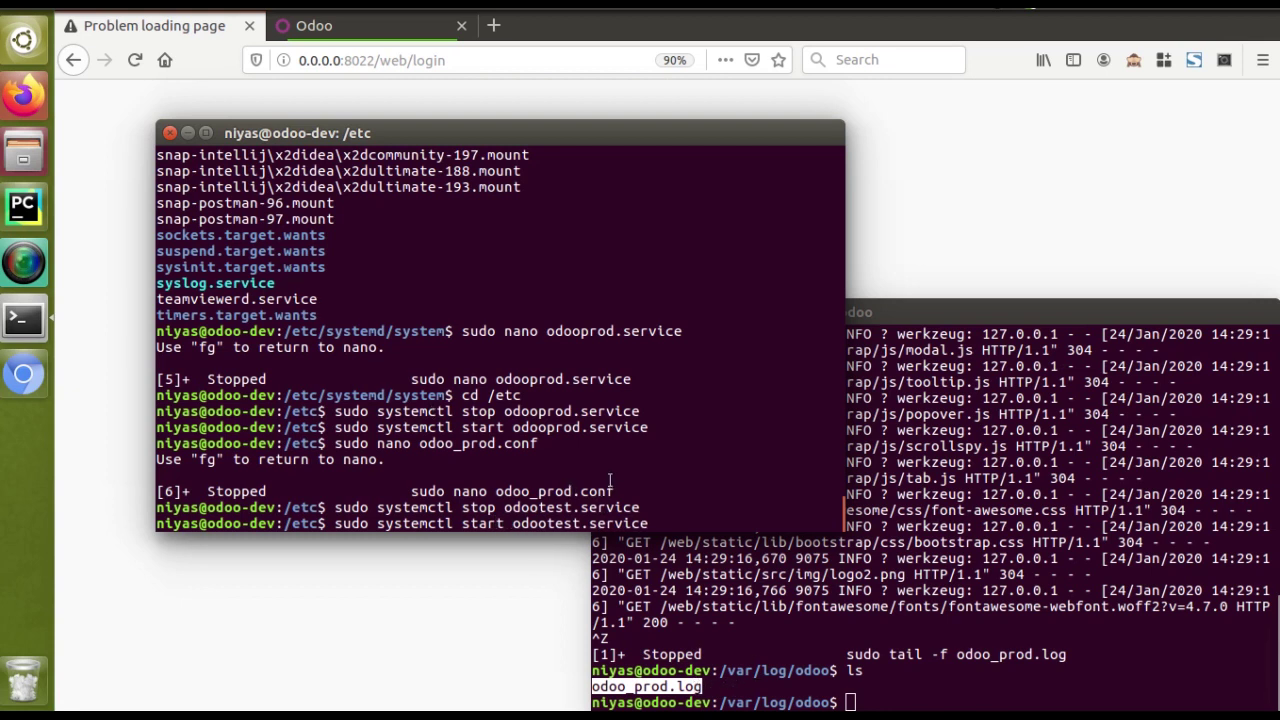
key(Return)
- List /var/log/odoo again and spot the new odoo_test1.log file
click(959, 699)
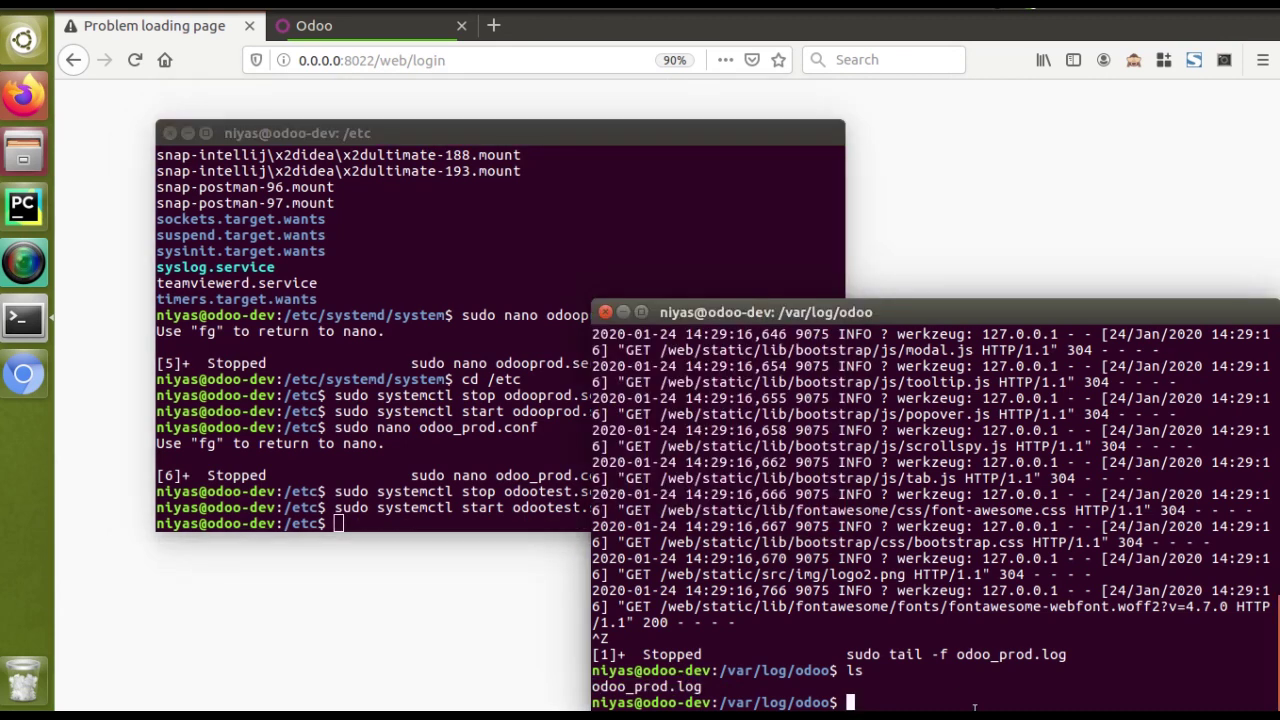
text(ls)
key(Return)
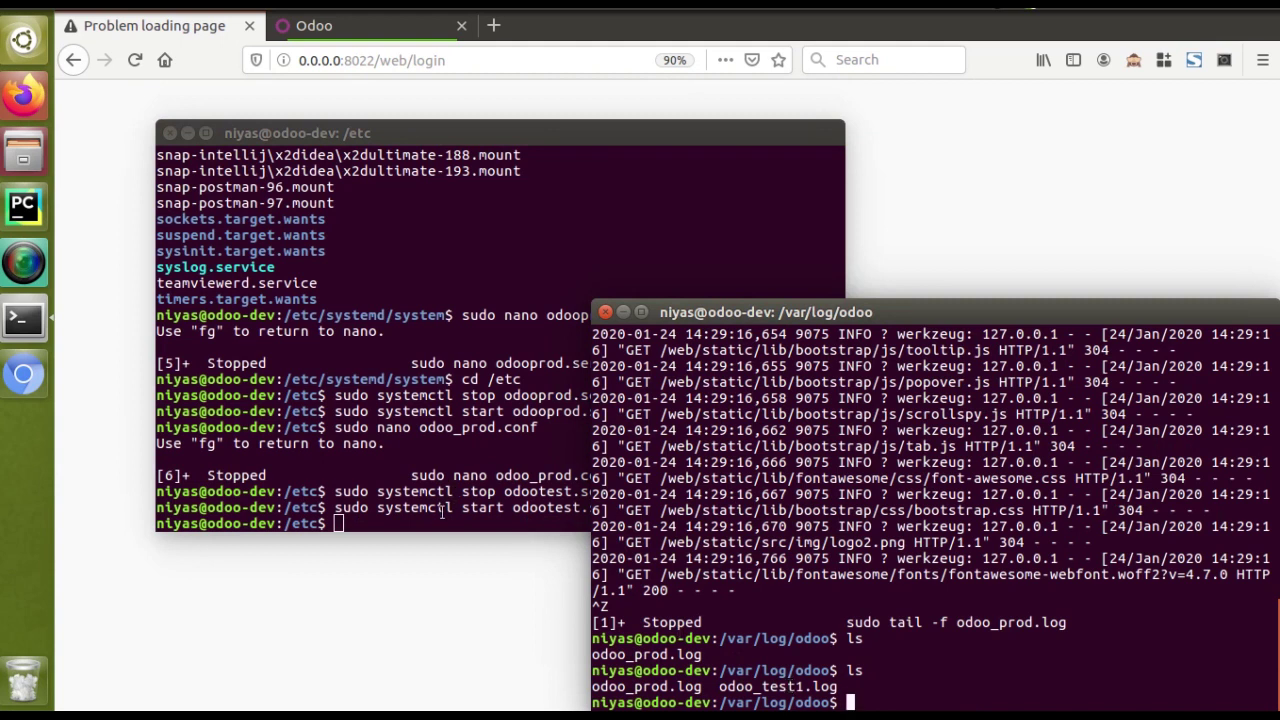
double_click(727, 684)
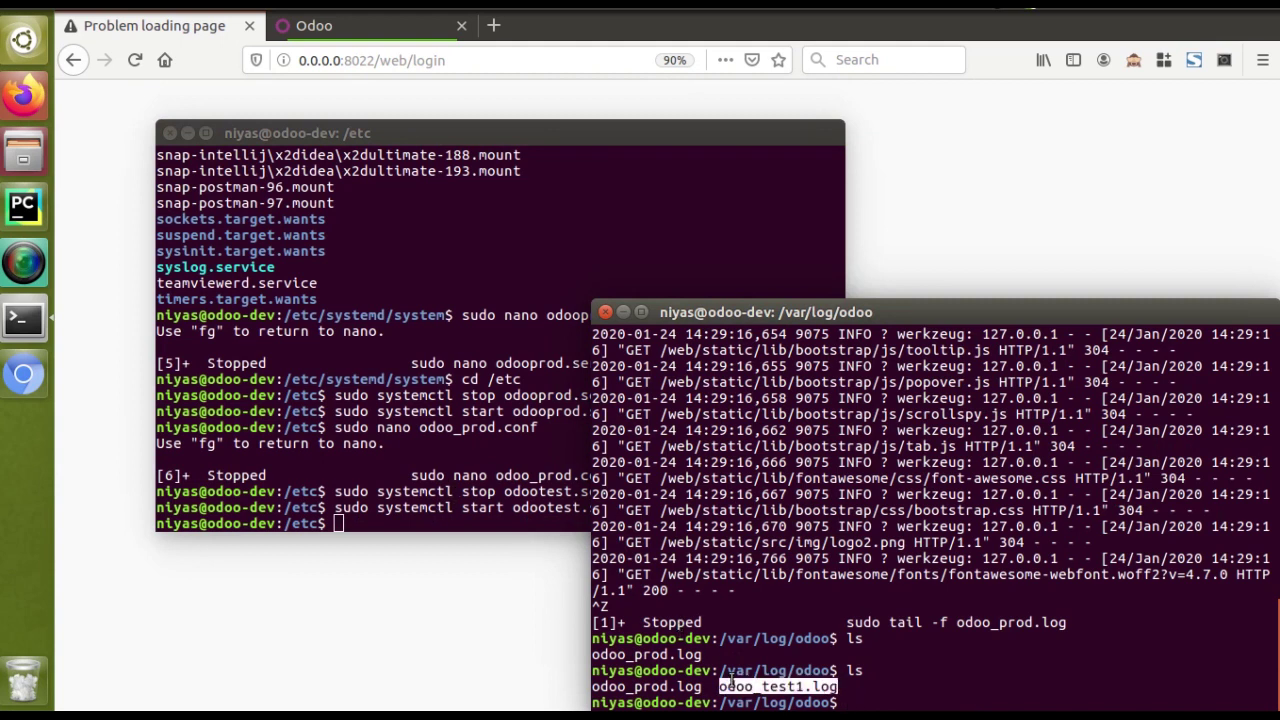
- Open odoo_test.conf in nano and check its logfile path ending in odoo_test1.log
click(489, 509)
text(sudo nano )
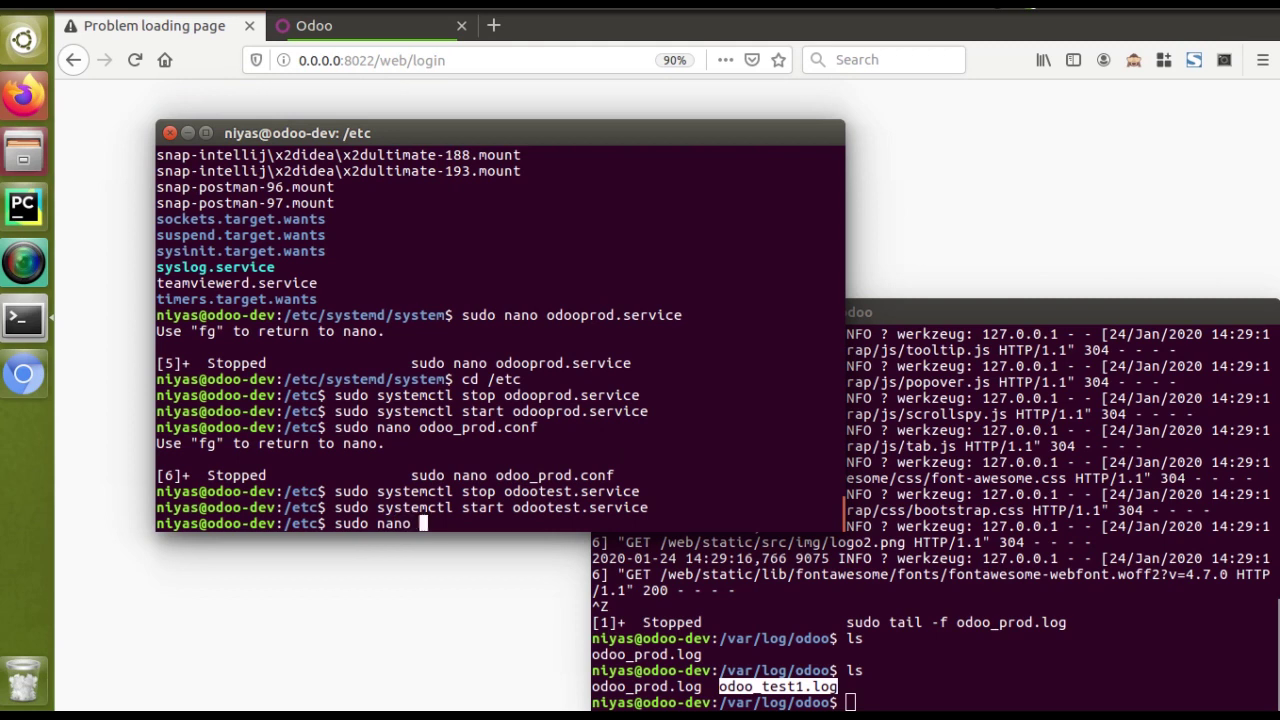
text(odoo_test.conf)
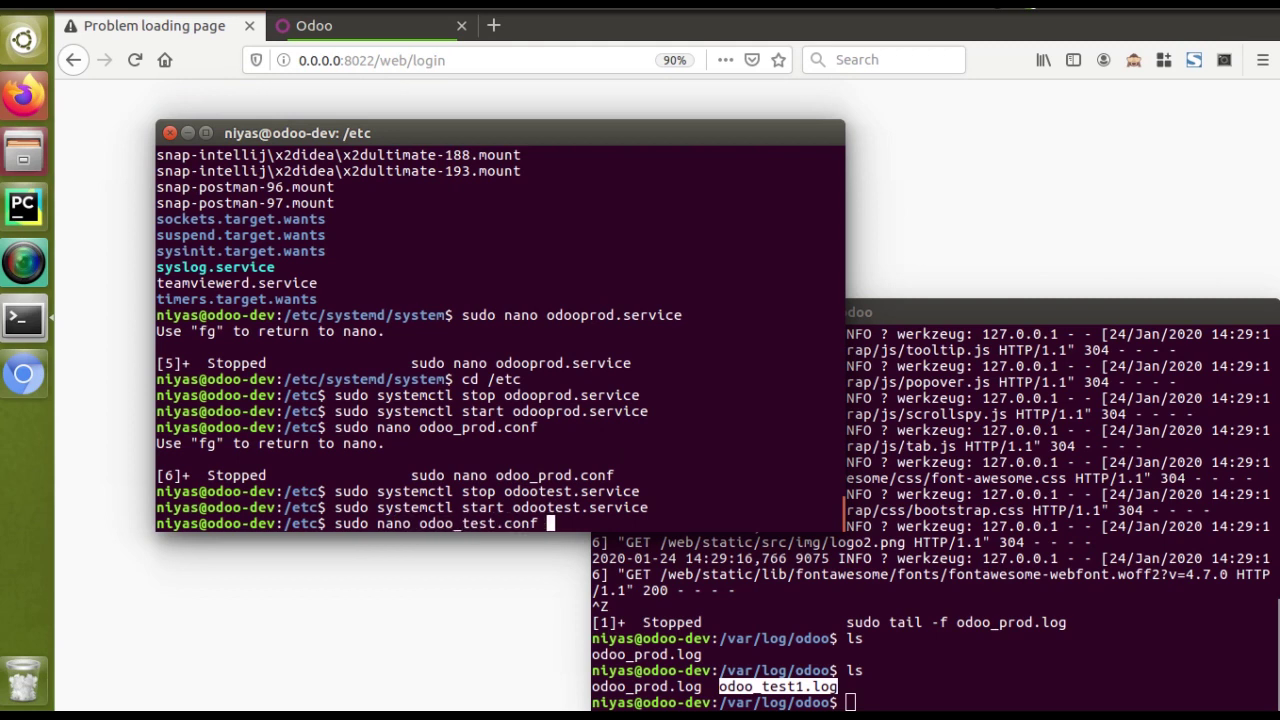
key(Return)
key(y)
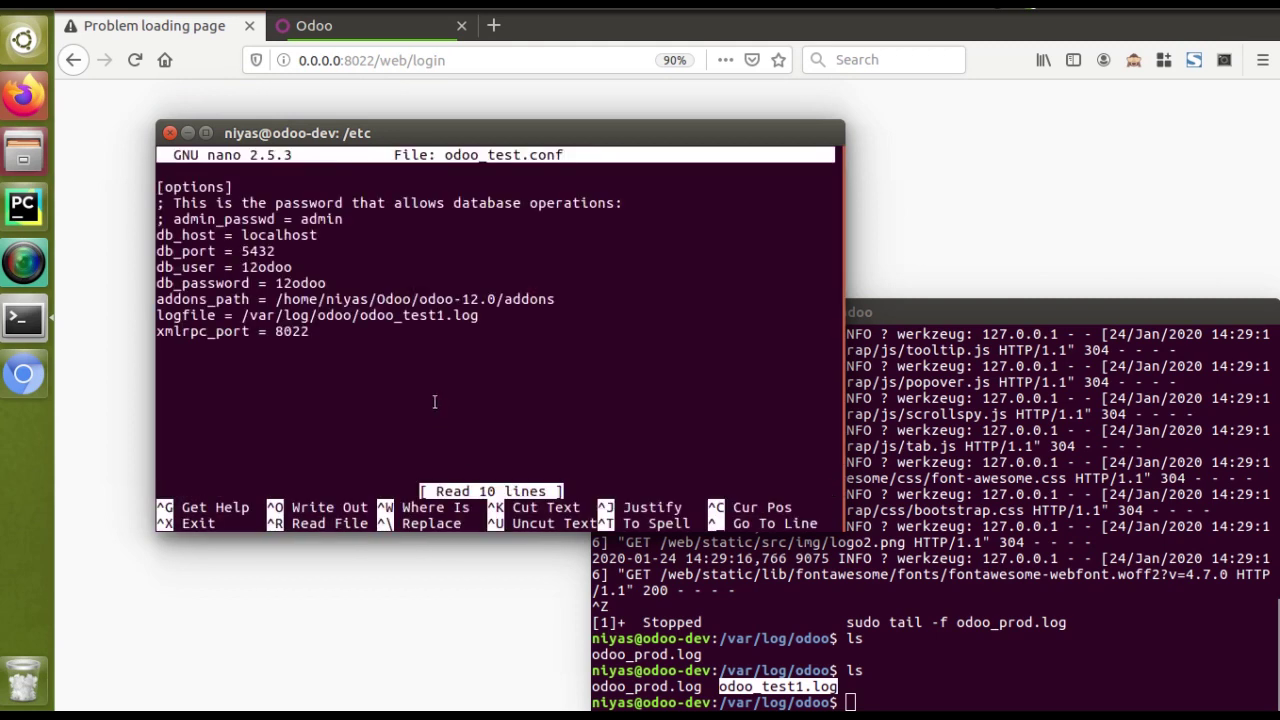
drag(359, 314, 478, 314)
drag(242, 314, 490, 316)
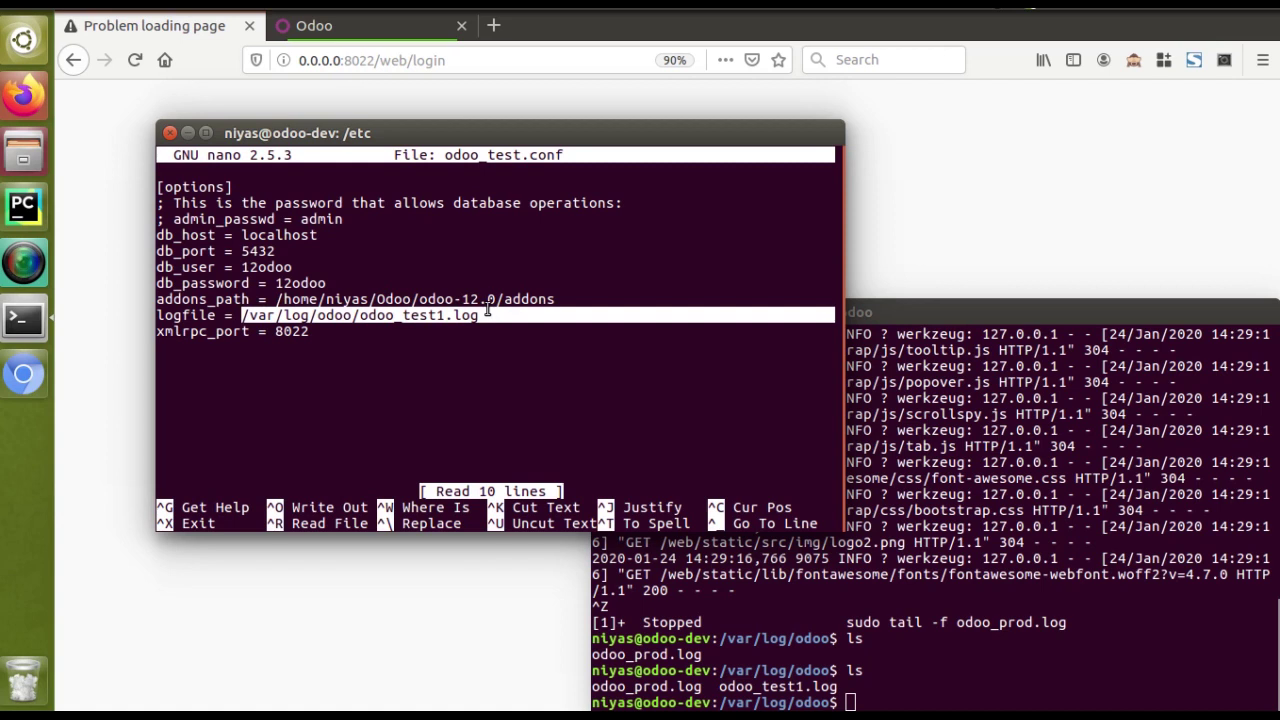
- Follow odoo_test1.log live with sudo tail -f
click(889, 706)
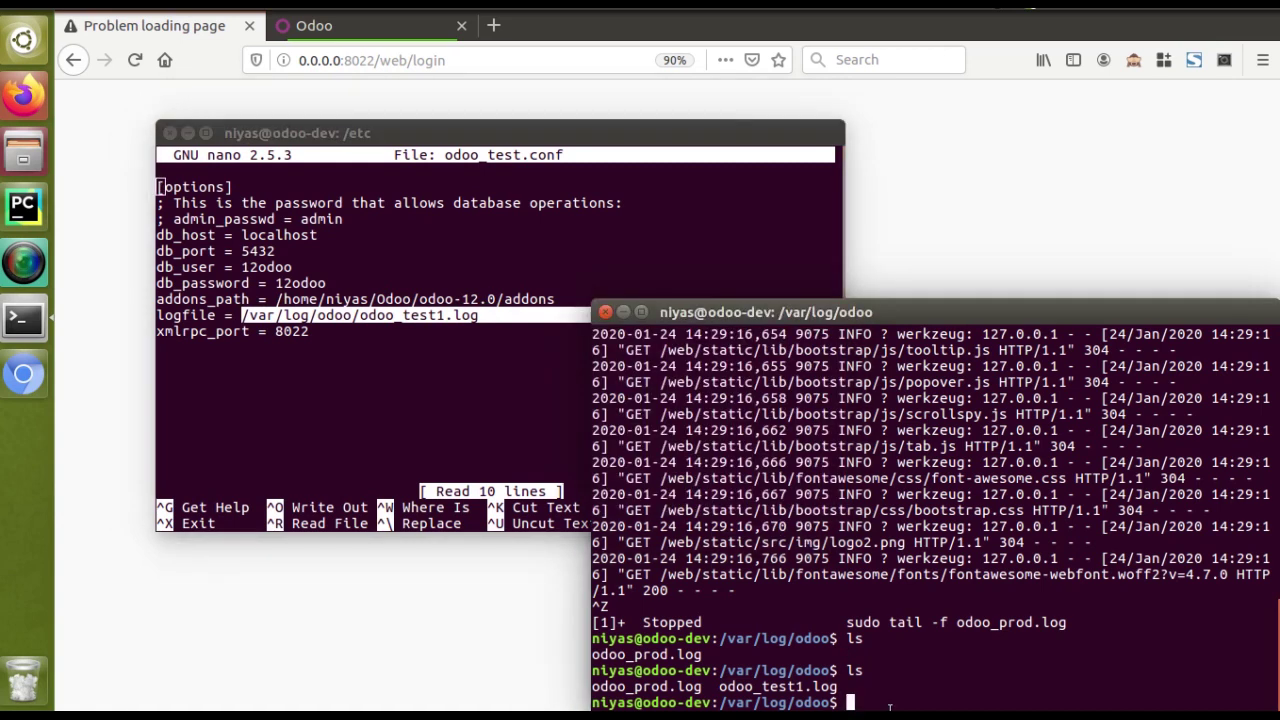
text(sudo tail -f odoo_t)
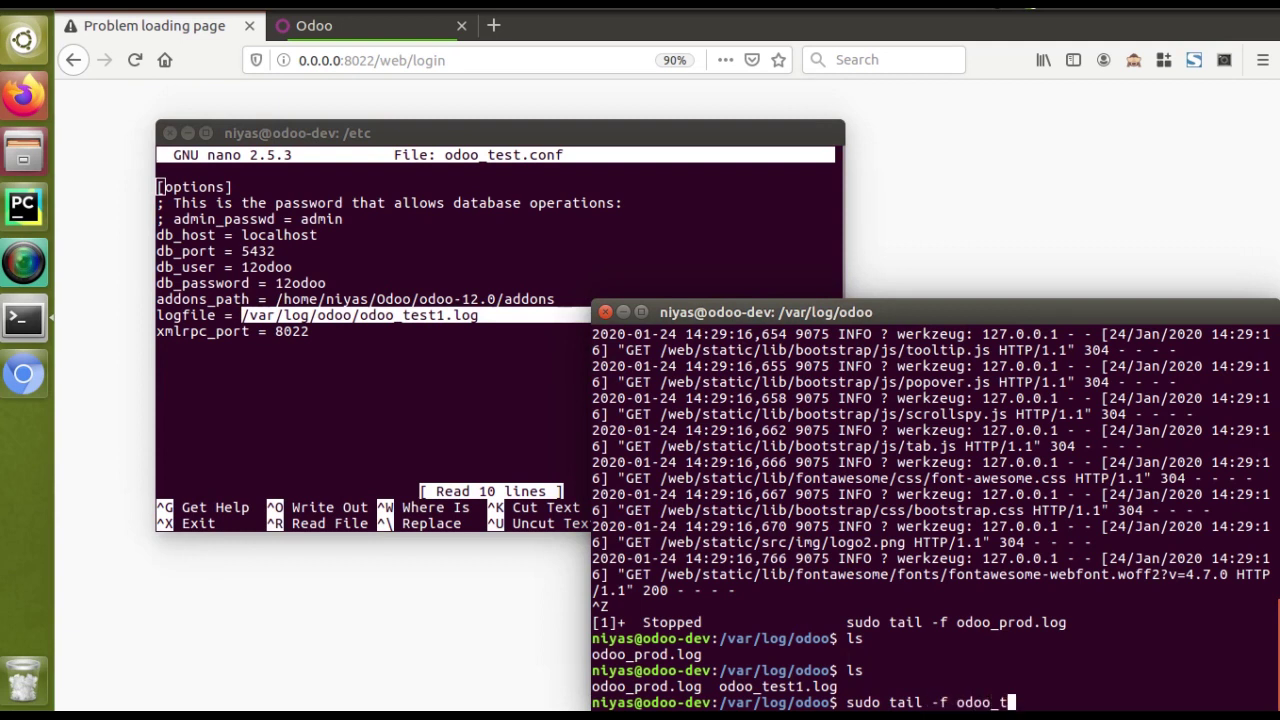
key(Tab)
key(Return)
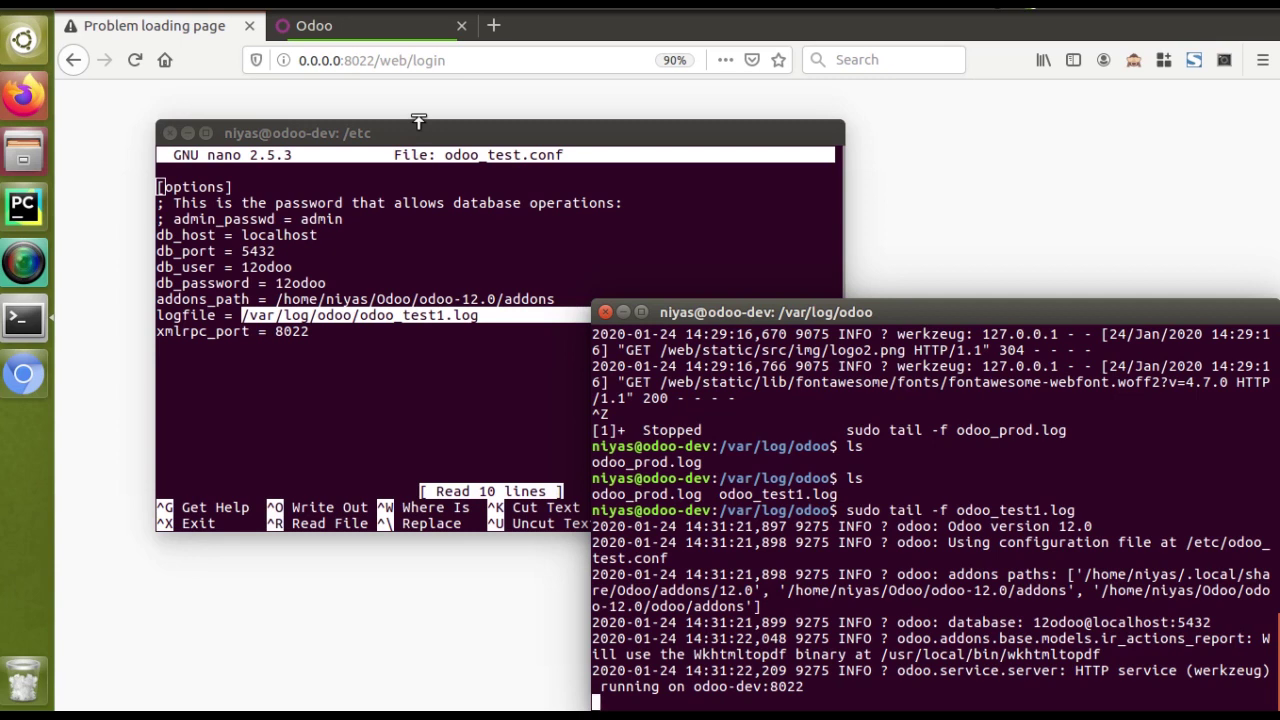
click(418, 121)
- Reload the port 8022 login page and check the odoo_test1.log terminal
click(420, 105)
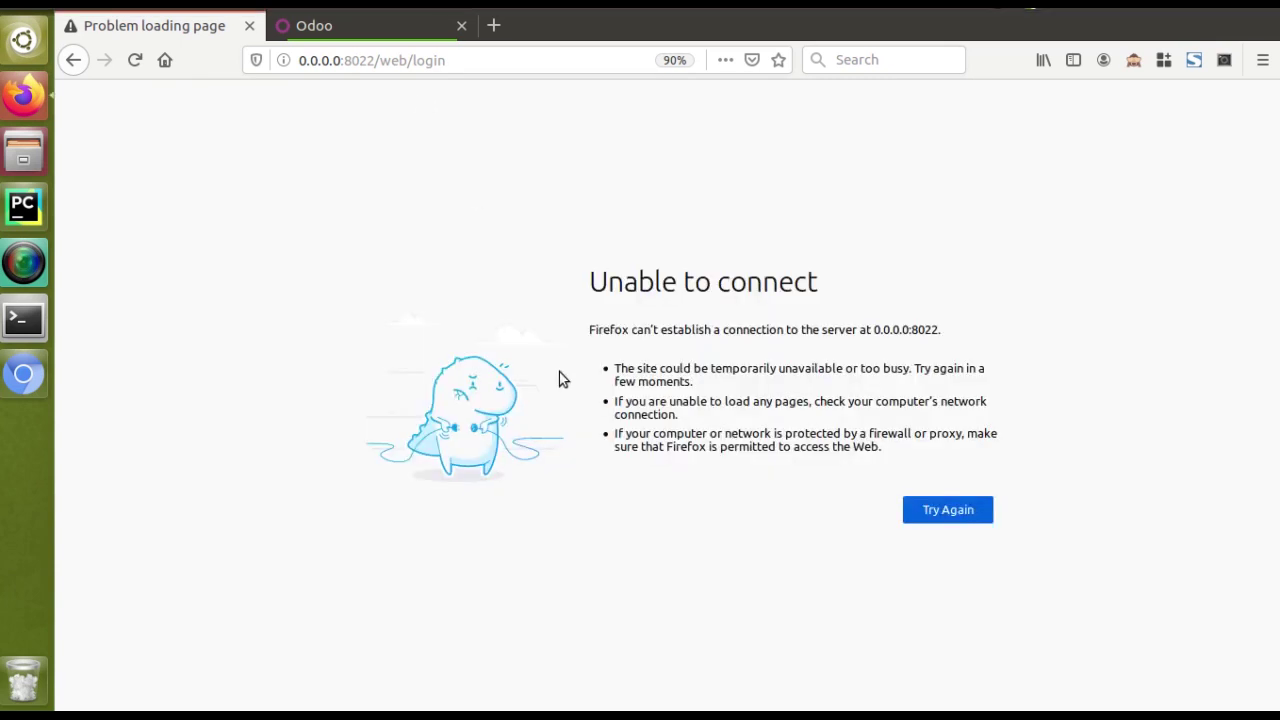
click(133, 62)
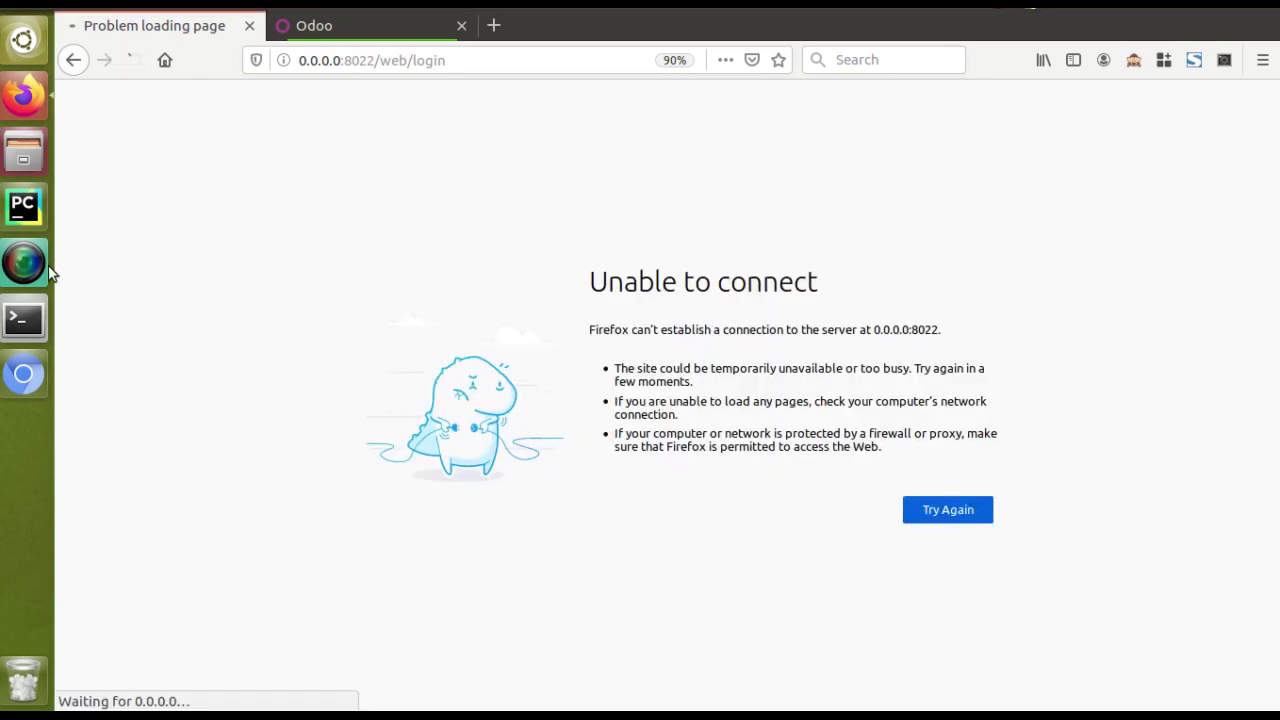
click(35, 312)
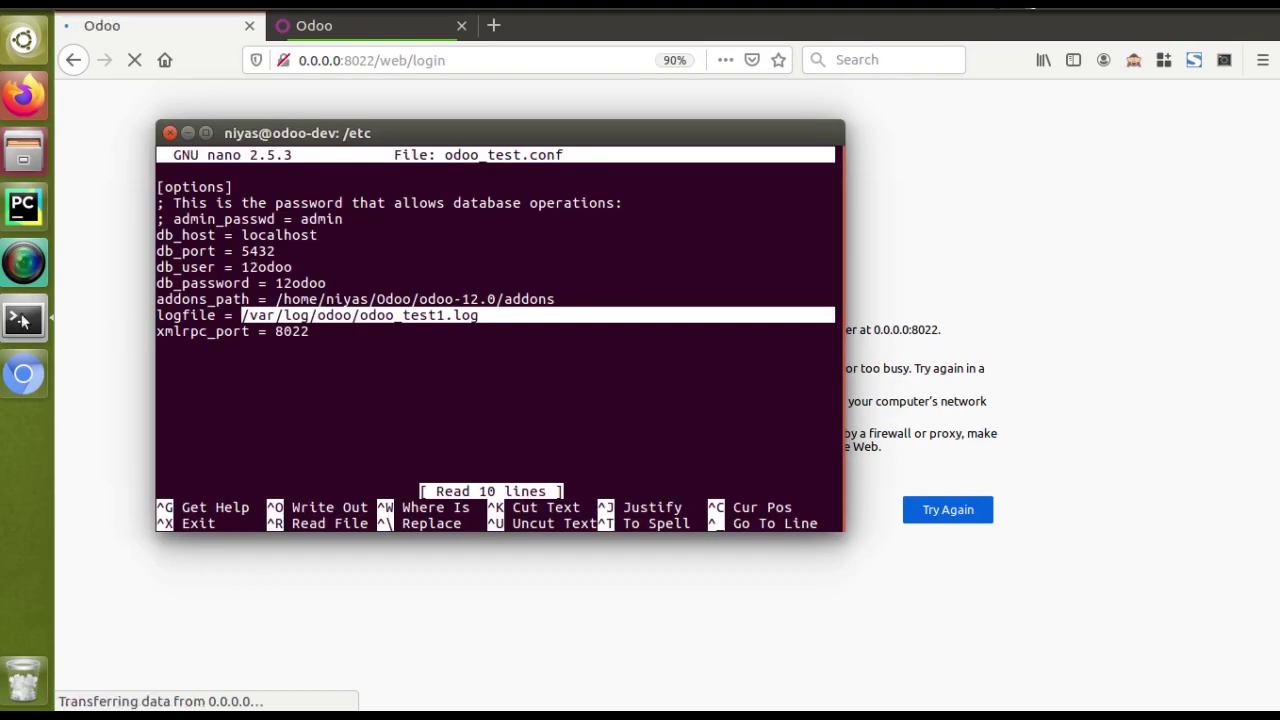
click(23, 318)
click(880, 464)
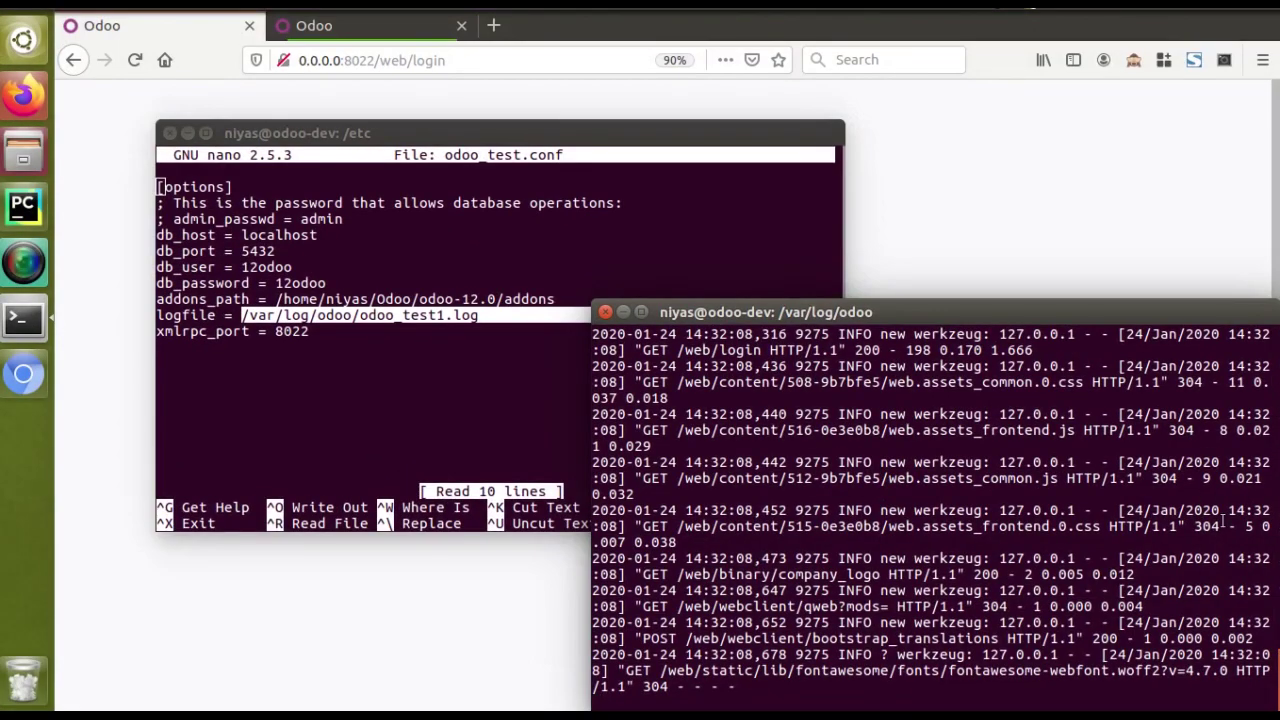
- Log in to the 8022 test instance with the admin account
click(297, 92)
click(616, 317)
key(Tab)
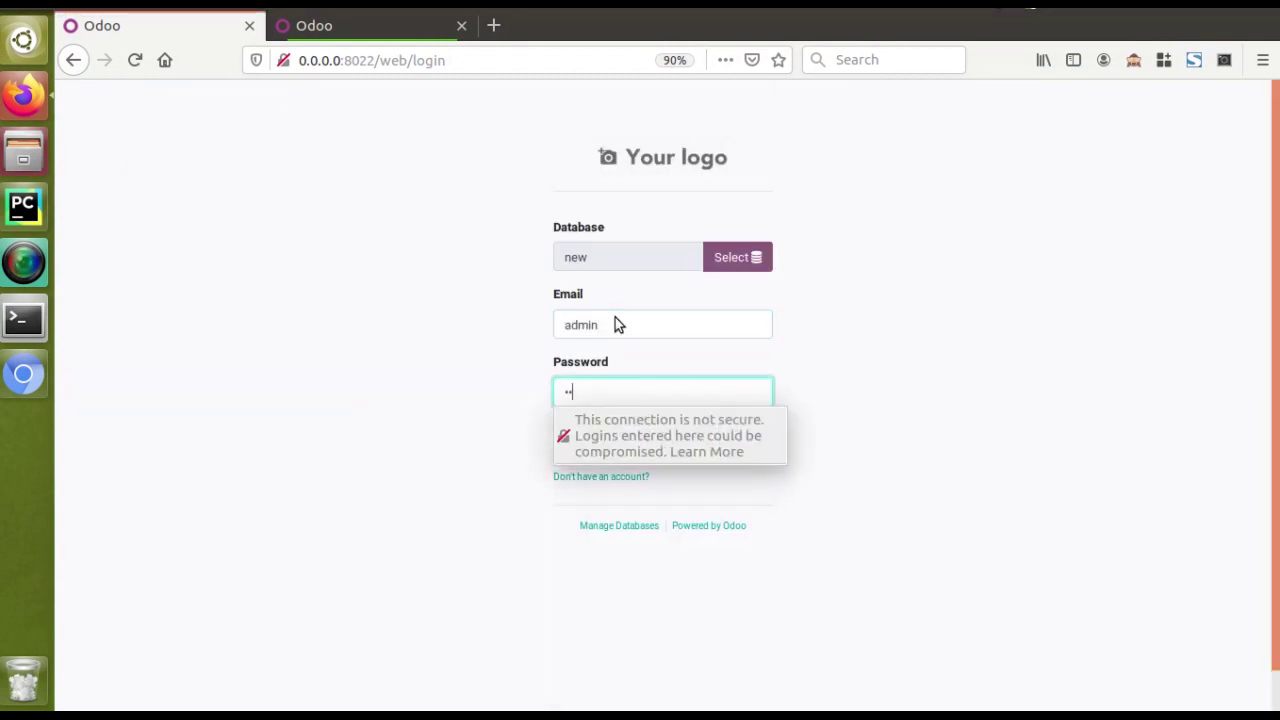
key(Return)
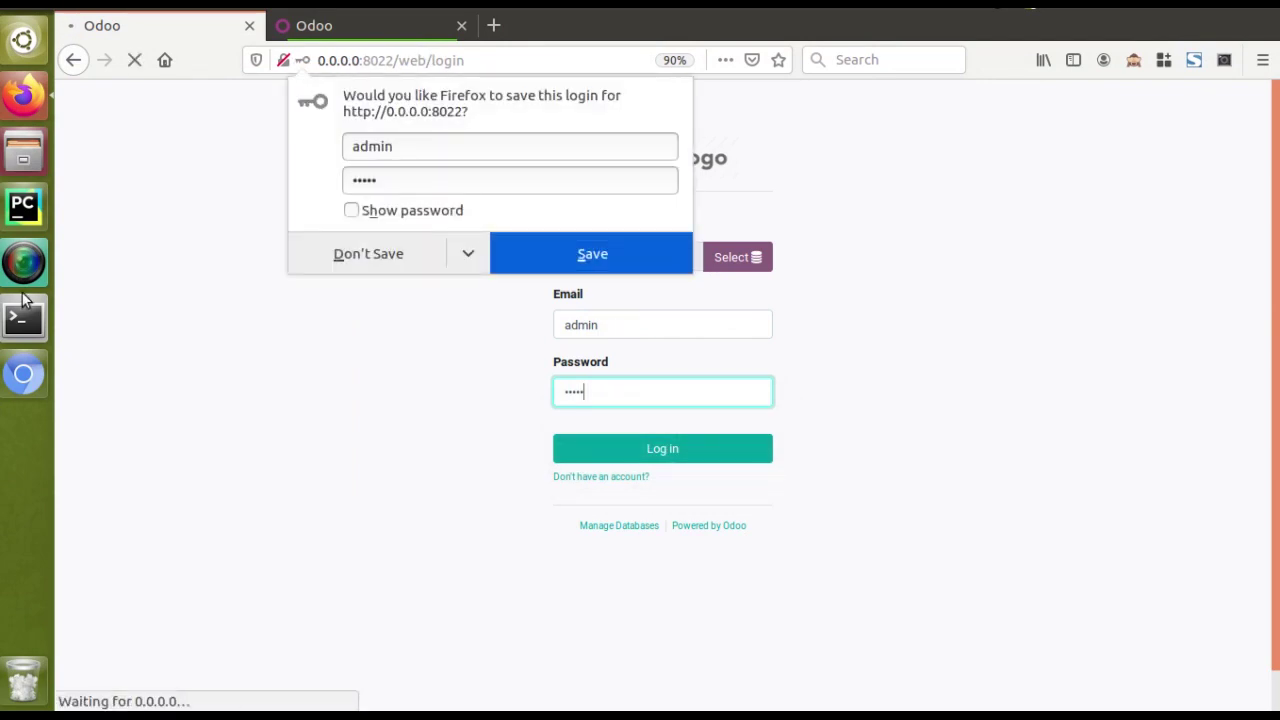
- Dismiss the Style error dialog and switch to the Dashboards app
click(25, 319)
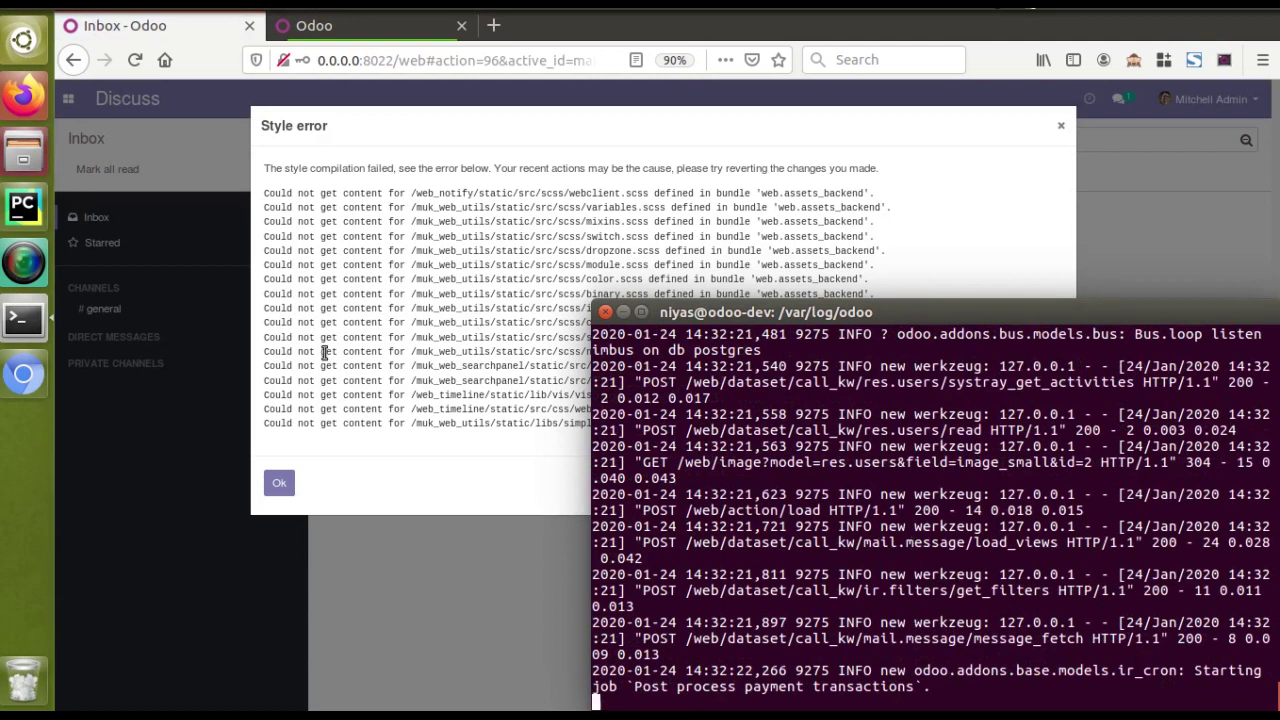
click(279, 482)
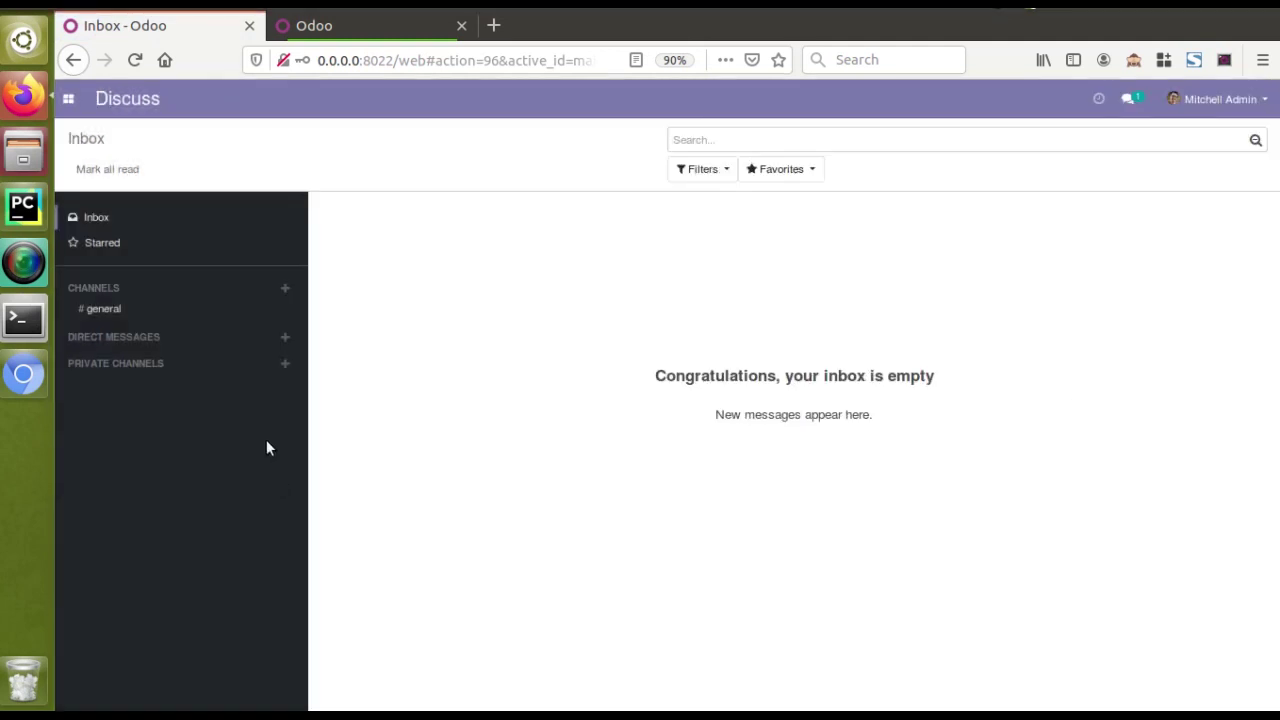
click(68, 98)
click(103, 197)
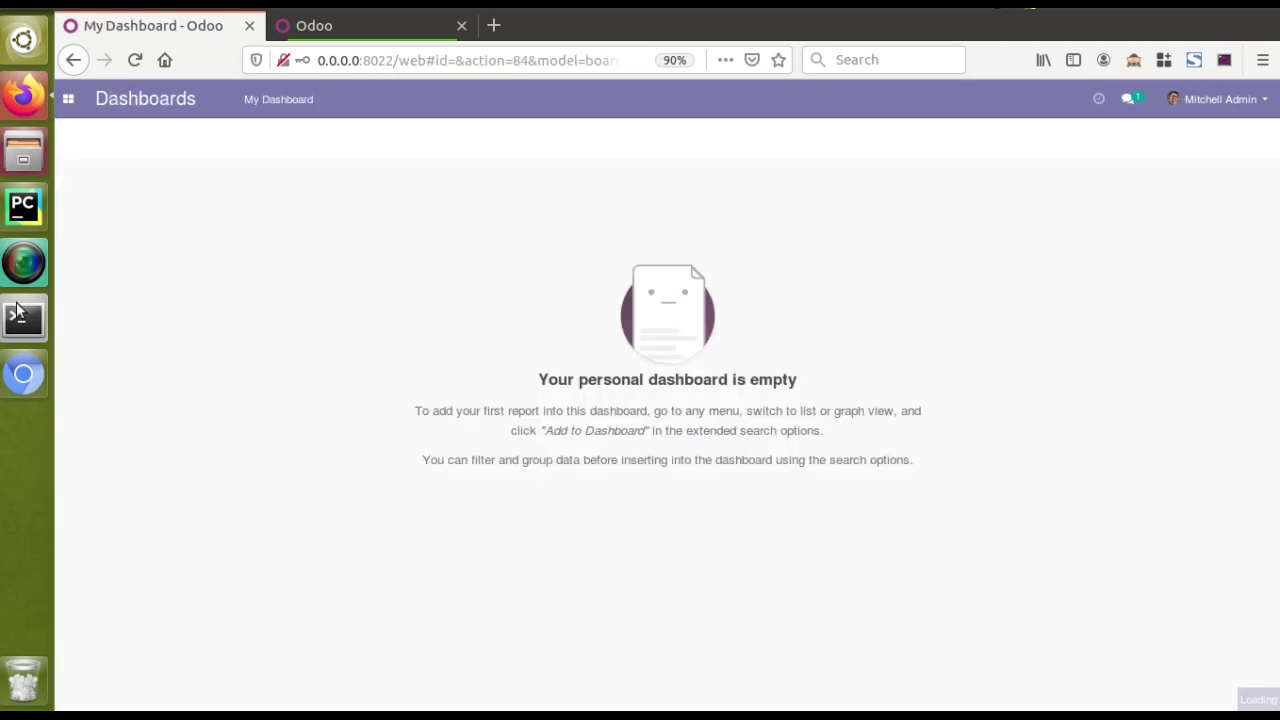
- Move the log terminal up and left and show the terminals side by side
click(20, 316)
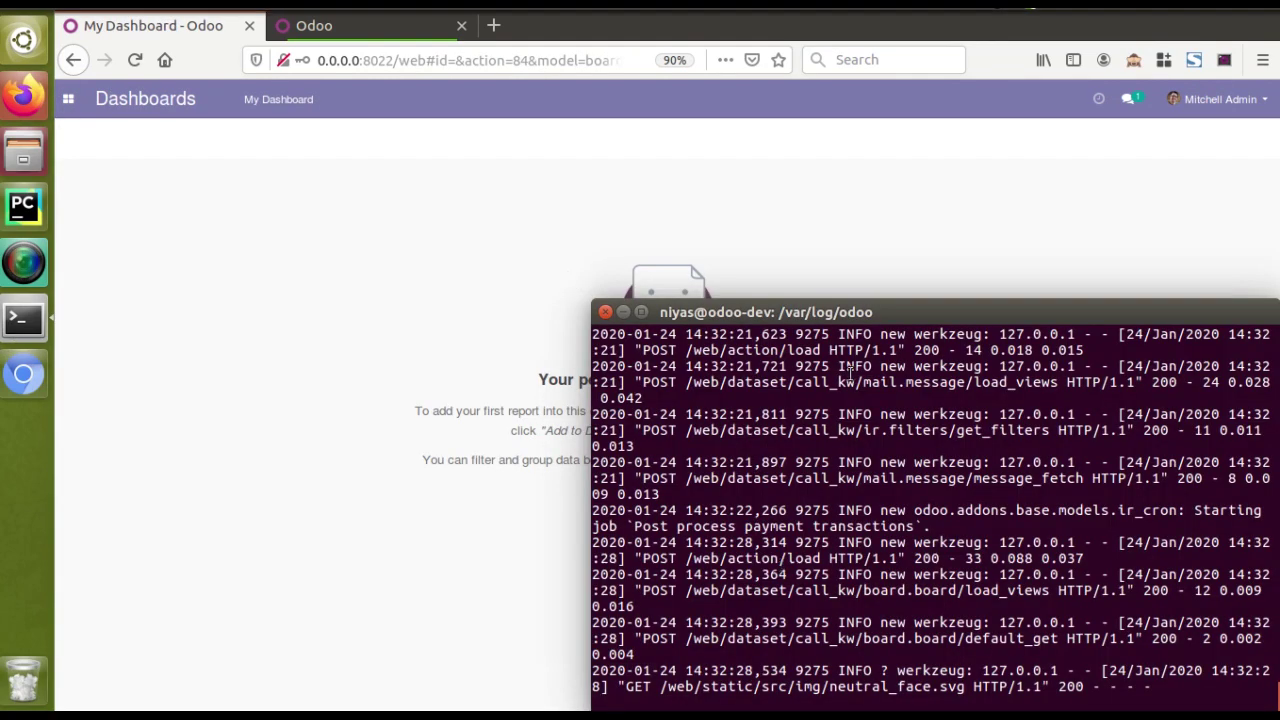
drag(895, 306, 723, 251)
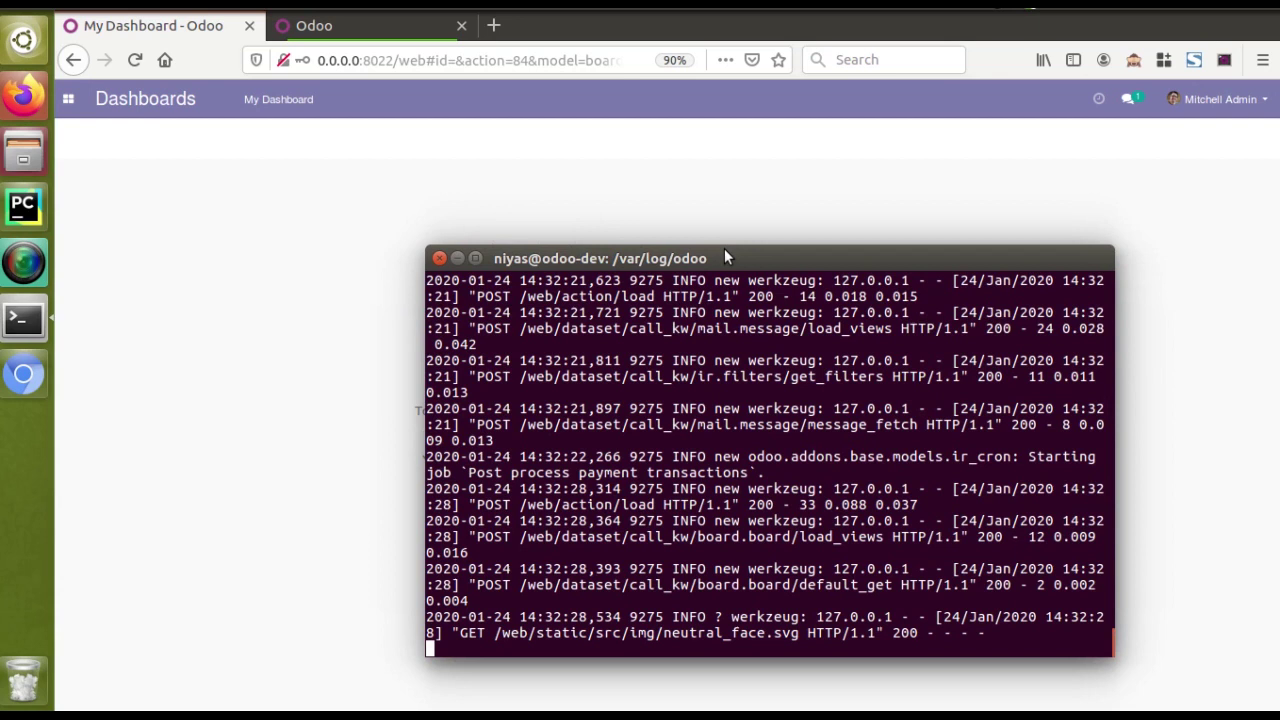
click(321, 285)
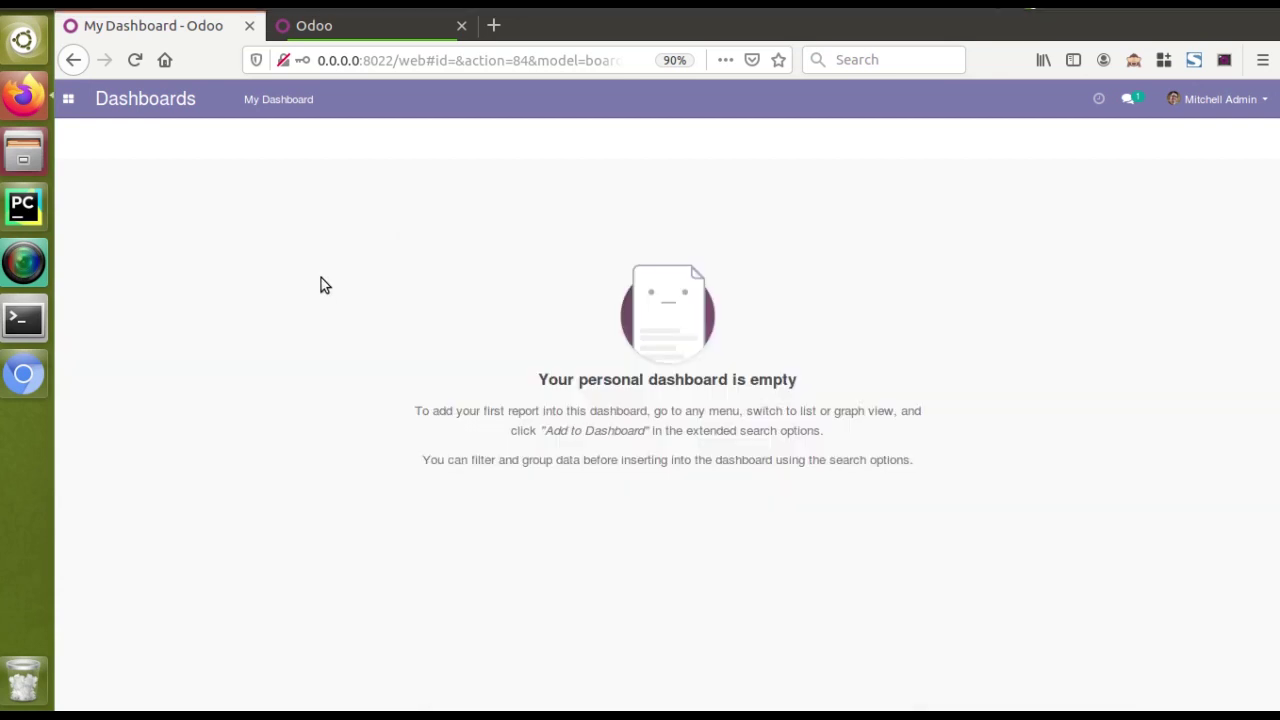
click(38, 319)
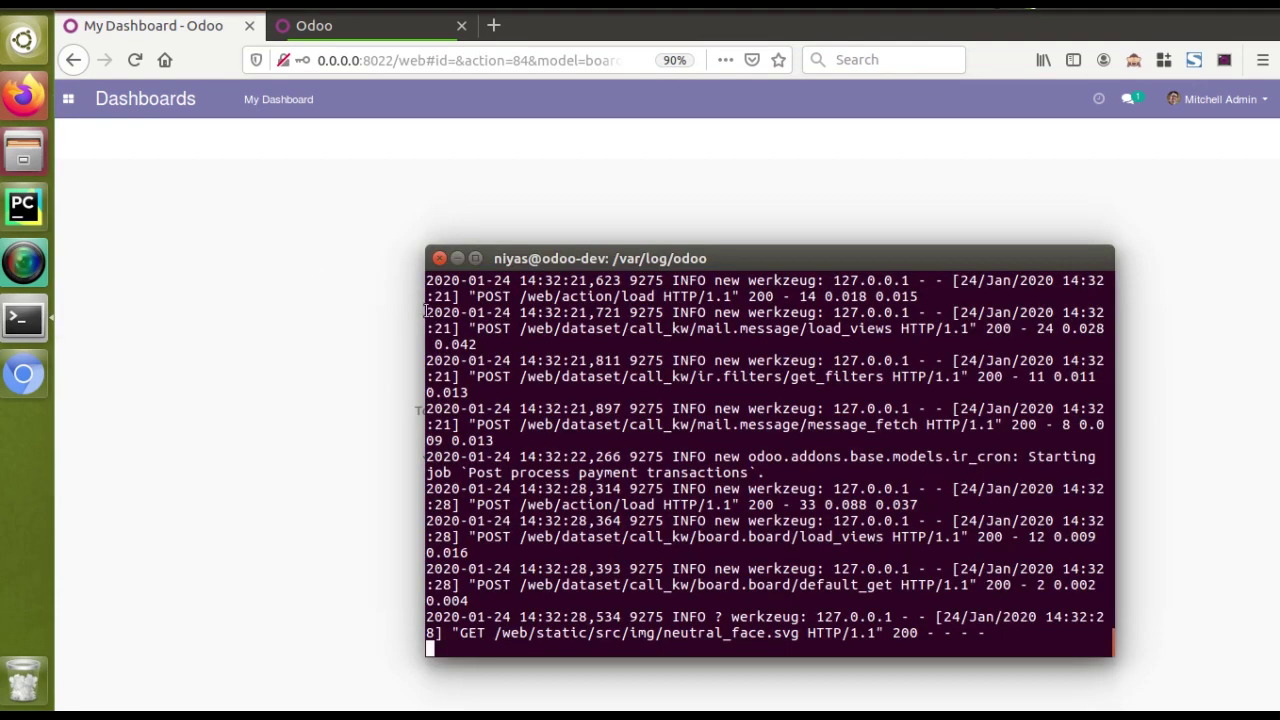
click(14, 318)
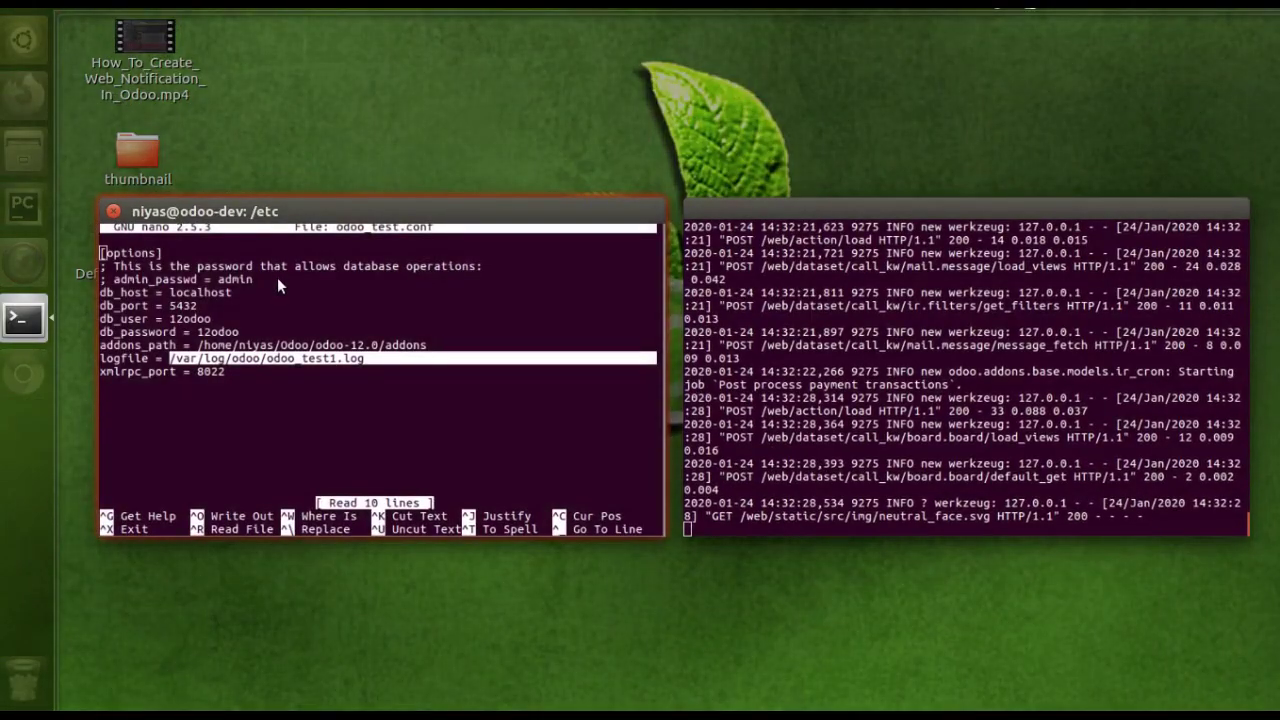
- Highlight the /var/log logfile path in odoo_test.conf, then suspend nano
click(277, 277)
click(267, 343)
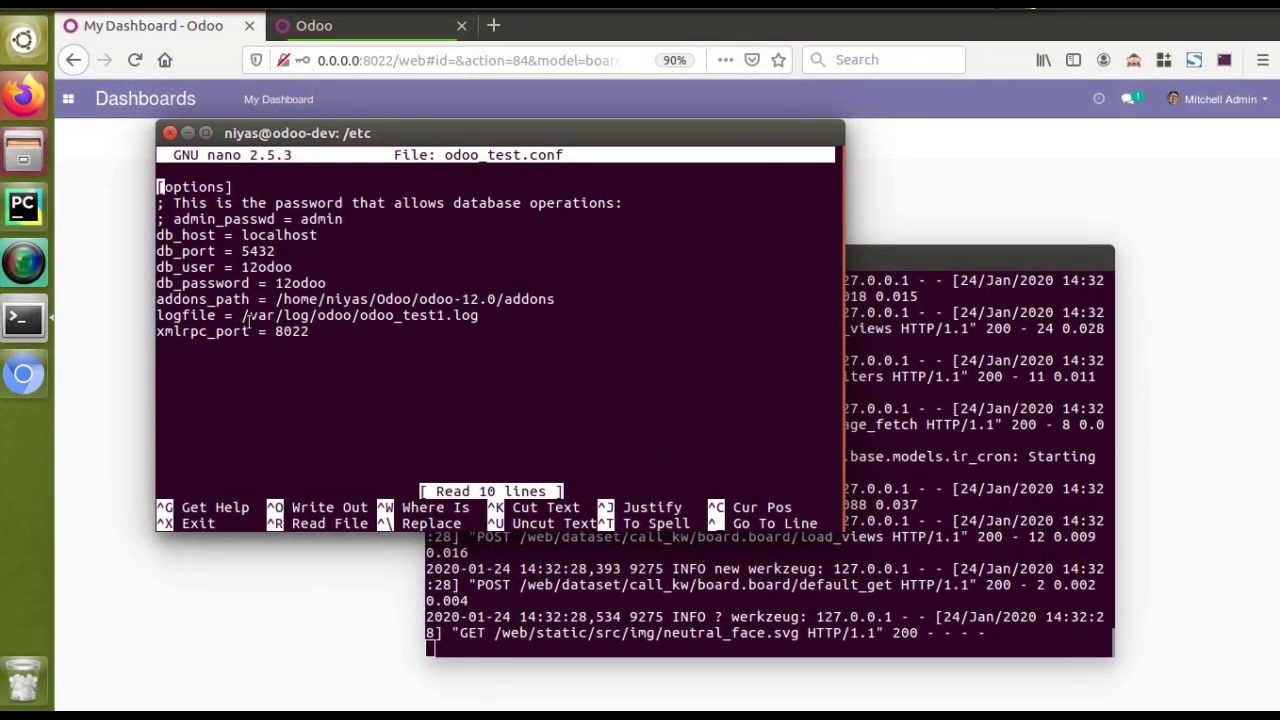
drag(244, 316, 353, 316)
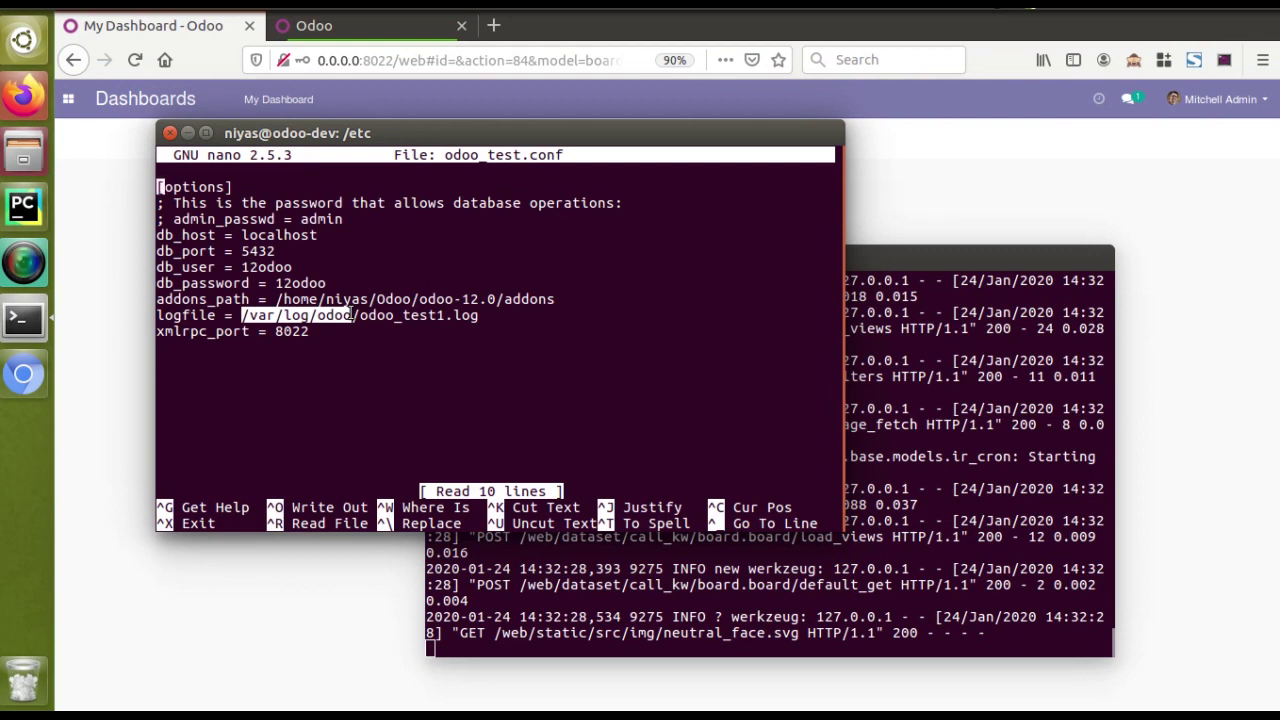
key(ctrl+z)
- Move from /etc into /etc/systemd/system and list its contents
text(cd)
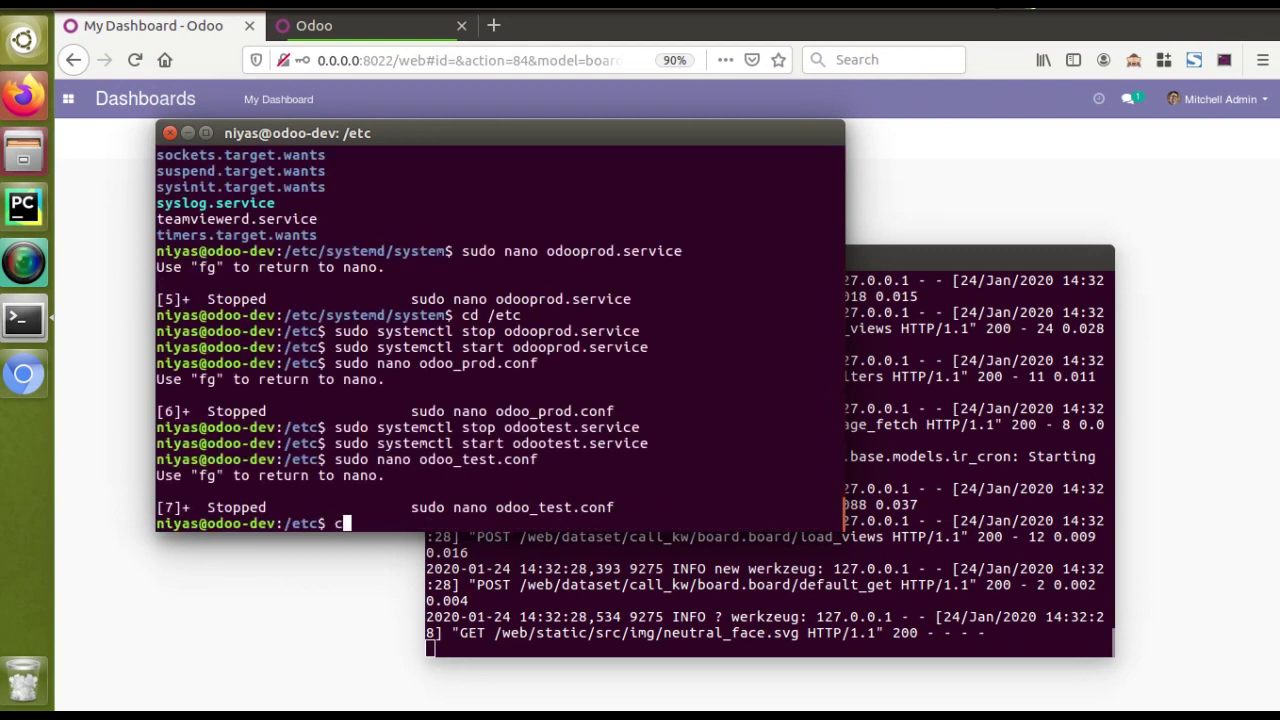
key(BackSpace)
key(BackSpace)
key(BackSpace)
text(ls)
key(Return)
text(cd sys)
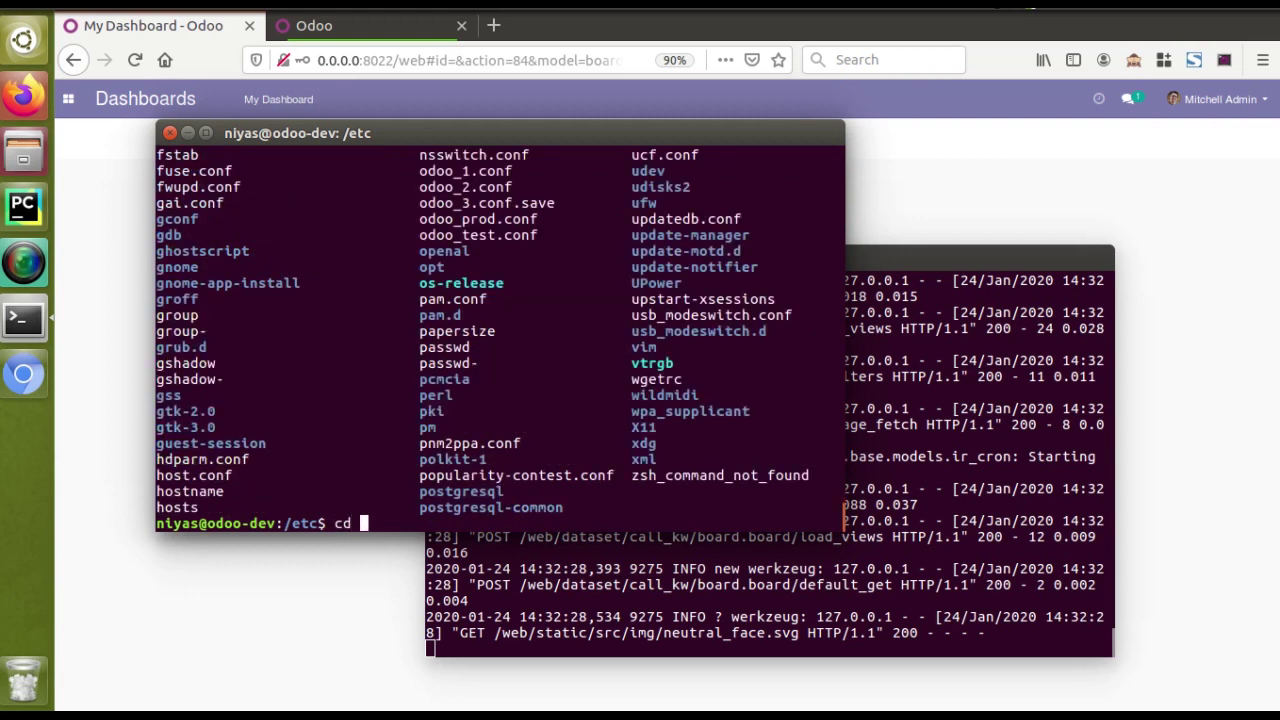
key(Tab)
key(Tab)
key(Tab)
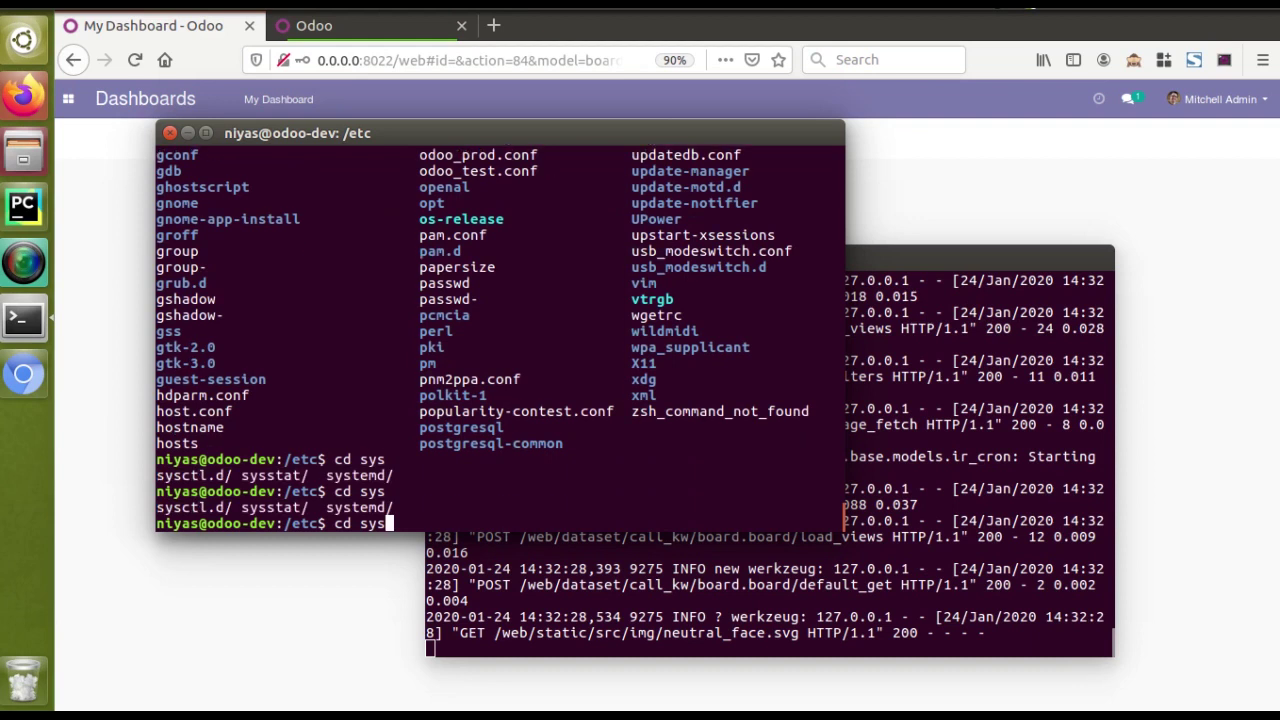
text(t)
key(Tab)
text(system/)
key(Return)
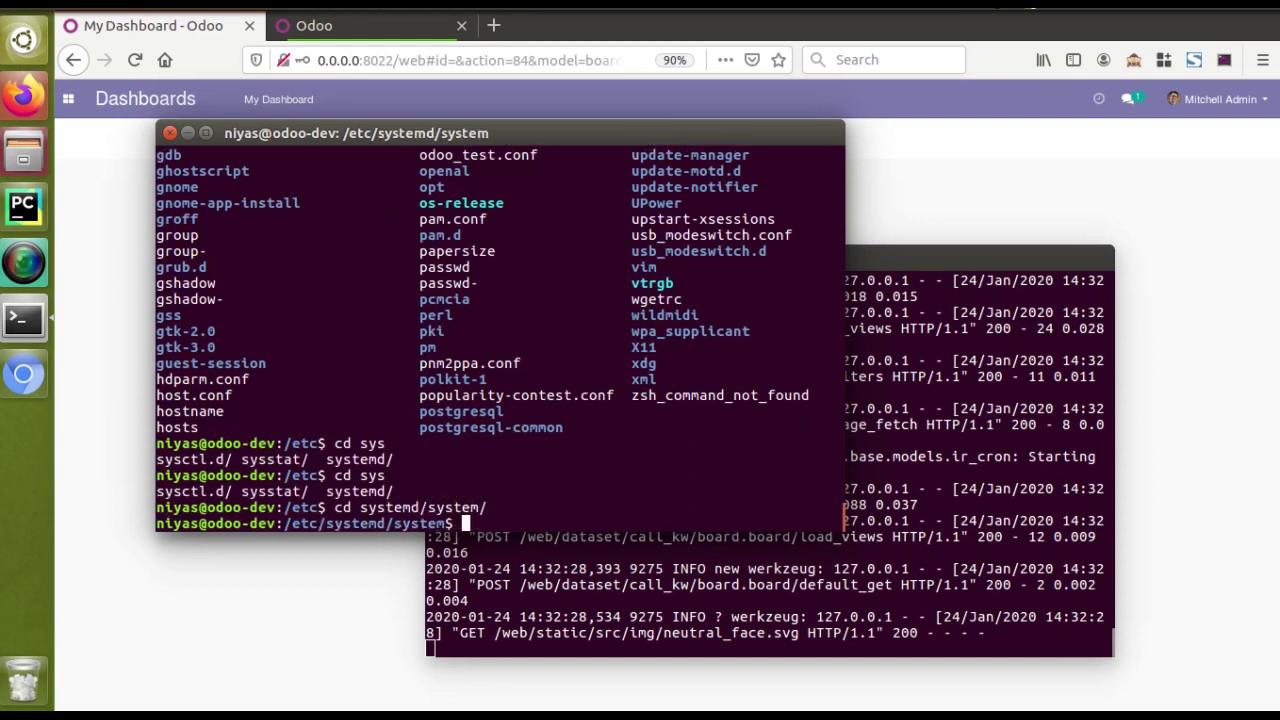
text(ls)
key(Return)
- Open odooprod.service with sudo nano despite the lock warning, check its User, and suspend it
text(sud)
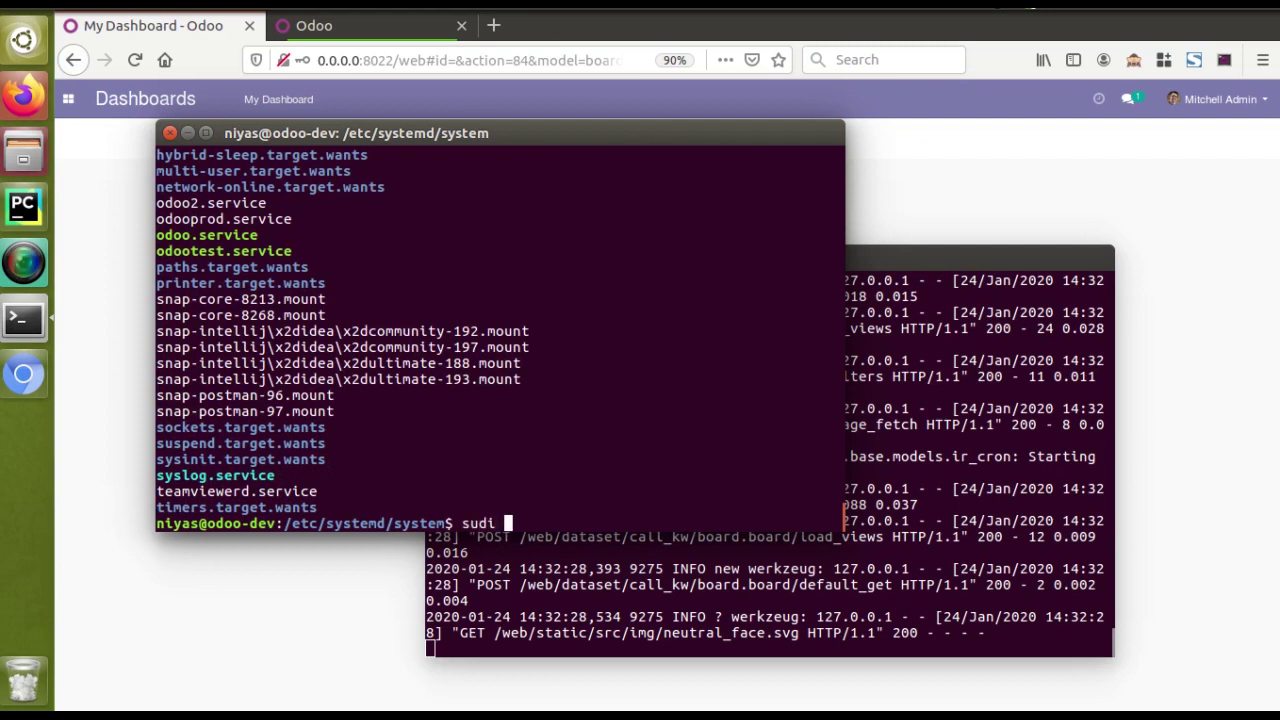
text(o nano odoop)
key(Tab)
key(Return)
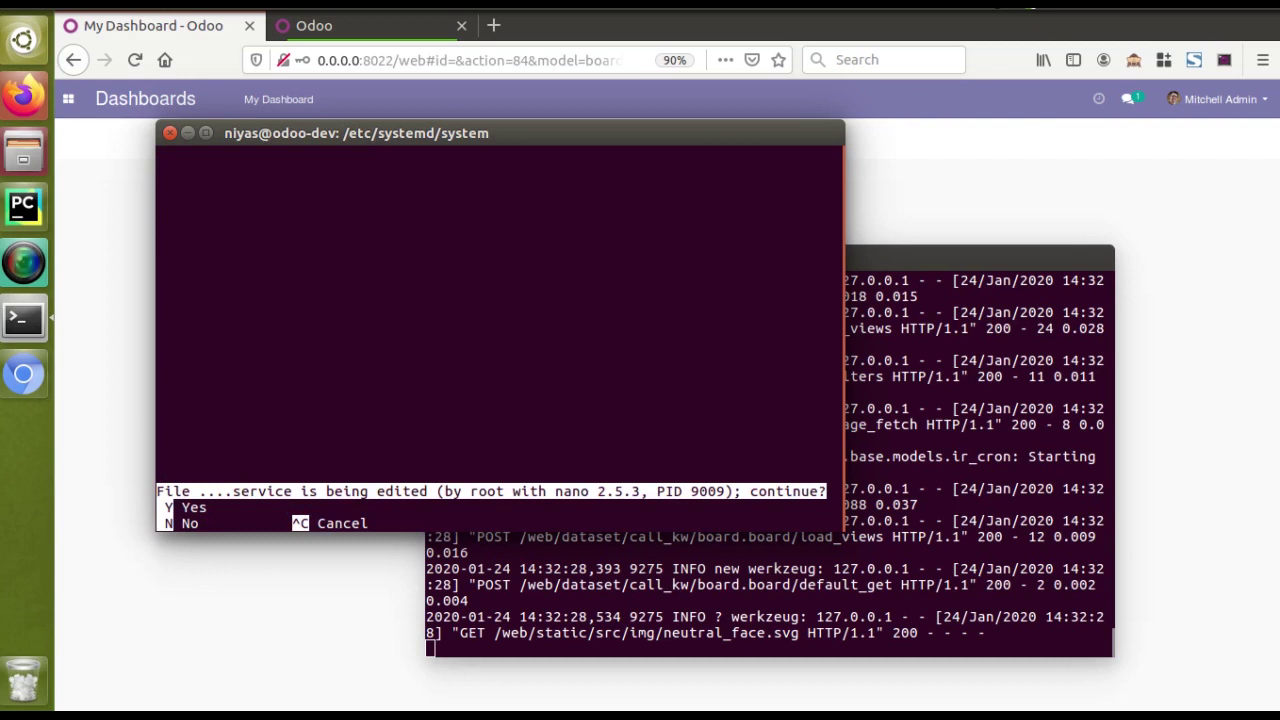
key(y)
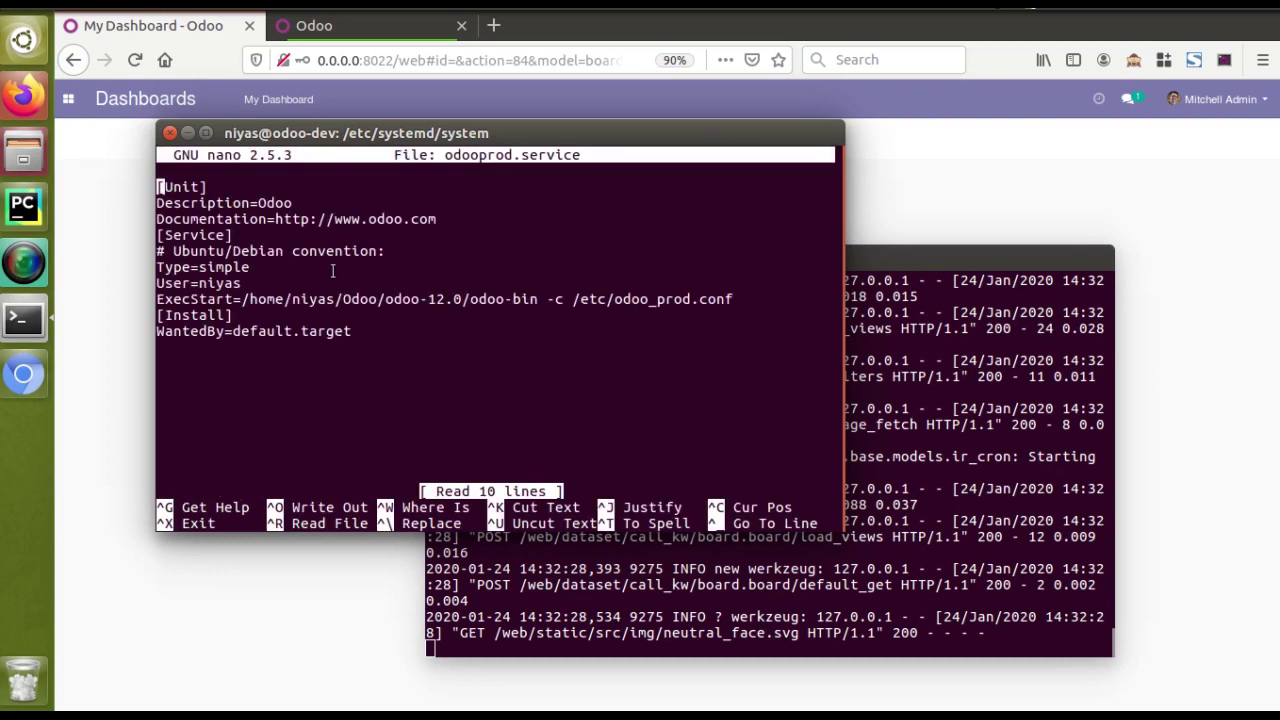
drag(198, 284, 241, 286)
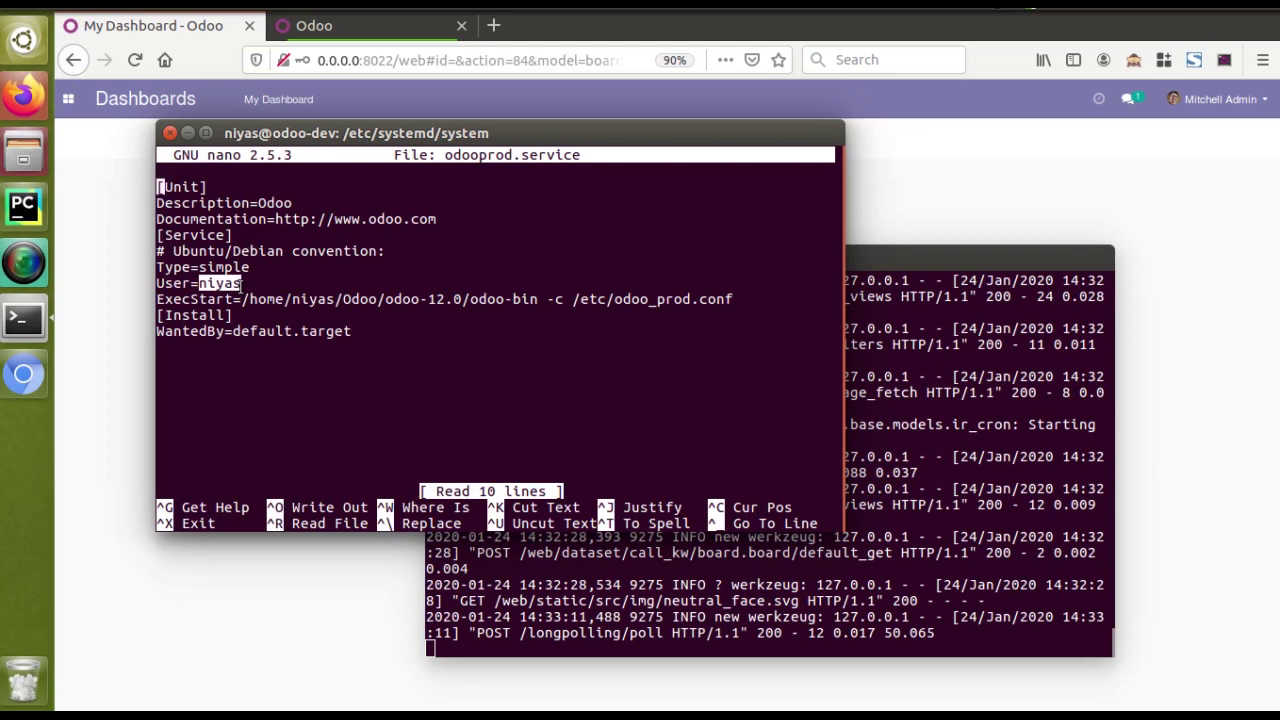
key(ctrl+z)
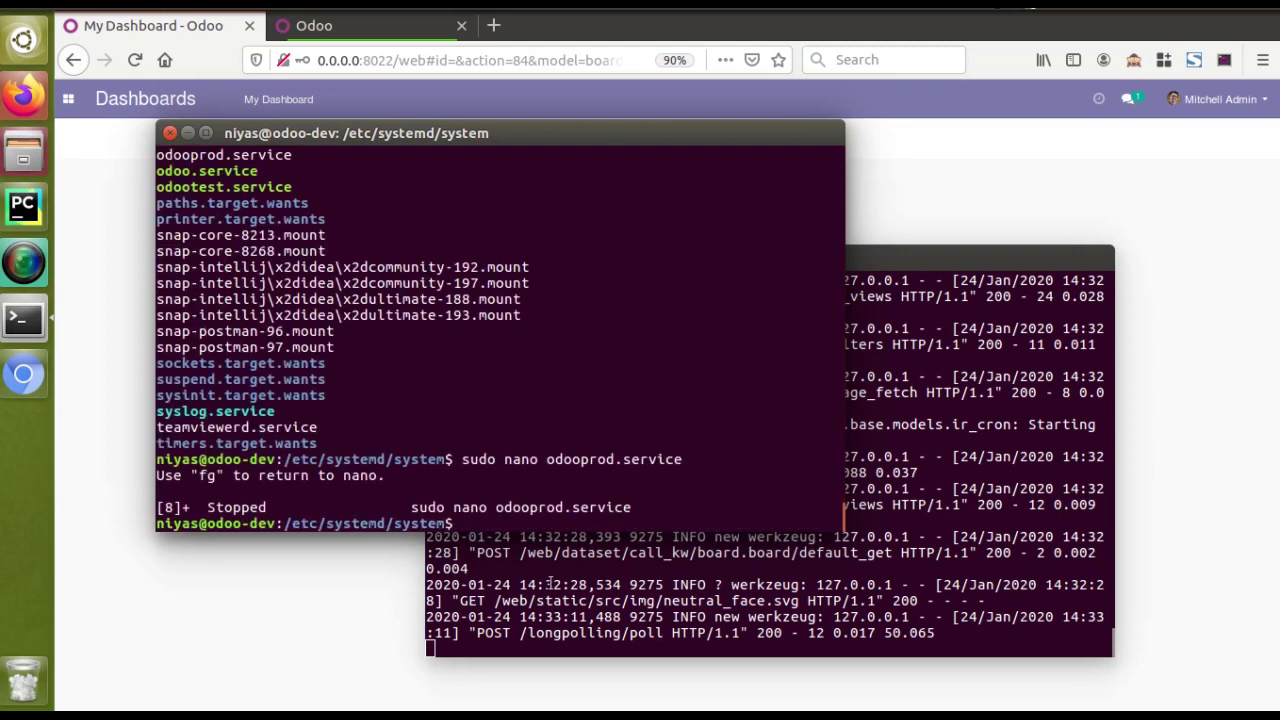
- Stop the test-log tail and recall the sudo chown …:root /var/log/odoo command from history
click(549, 583)
key(ctrl+z)
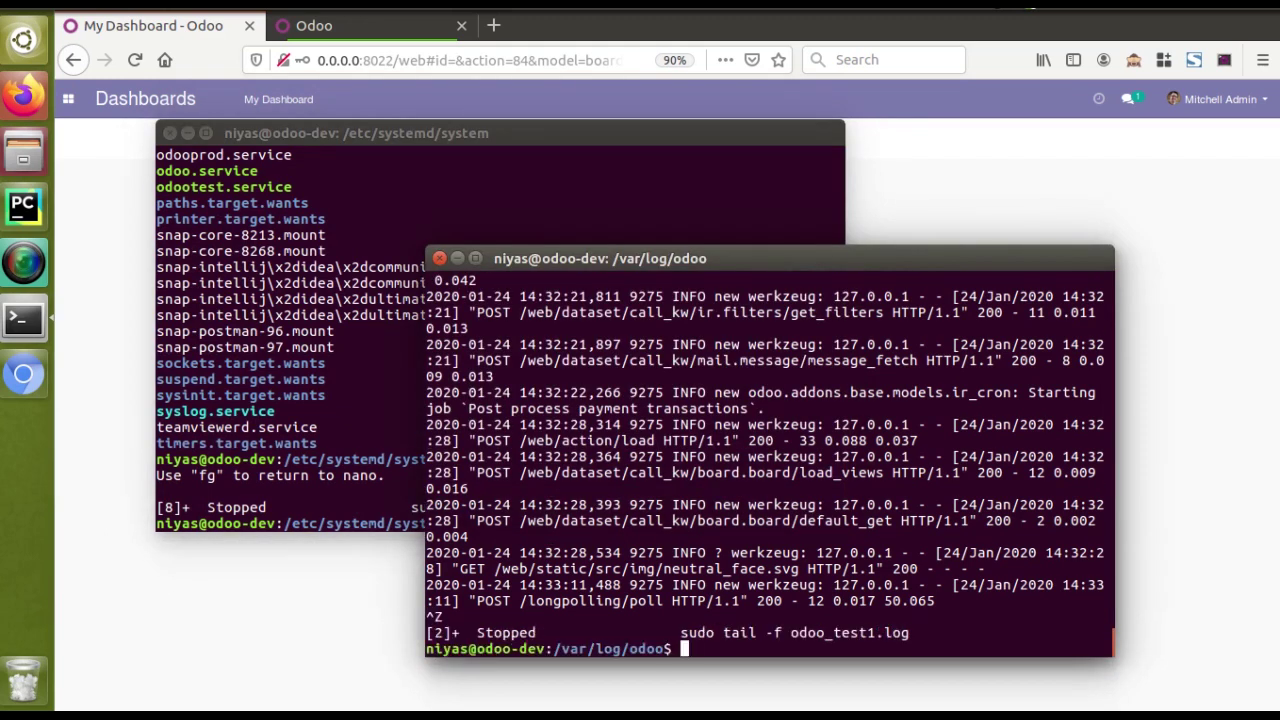
key(Up)
key(Up)
key(Down)
key(Down)
text(ls)
key(Up)
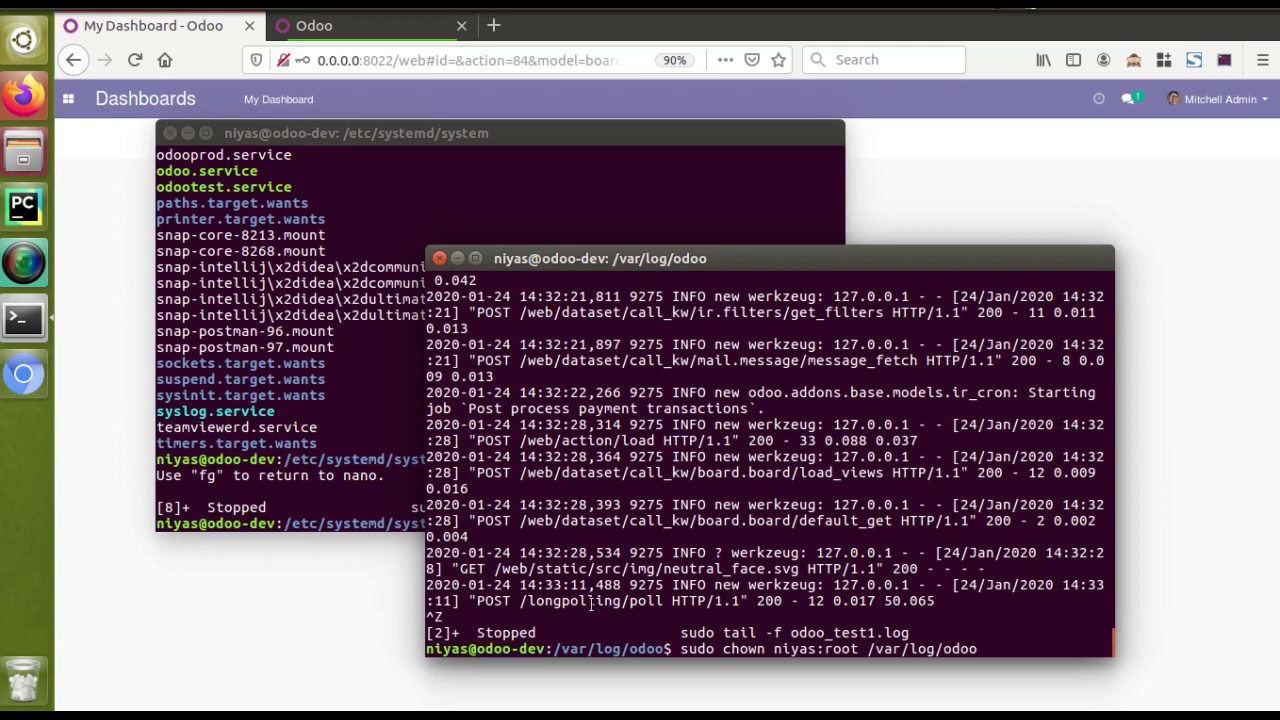
drag(774, 648, 980, 652)
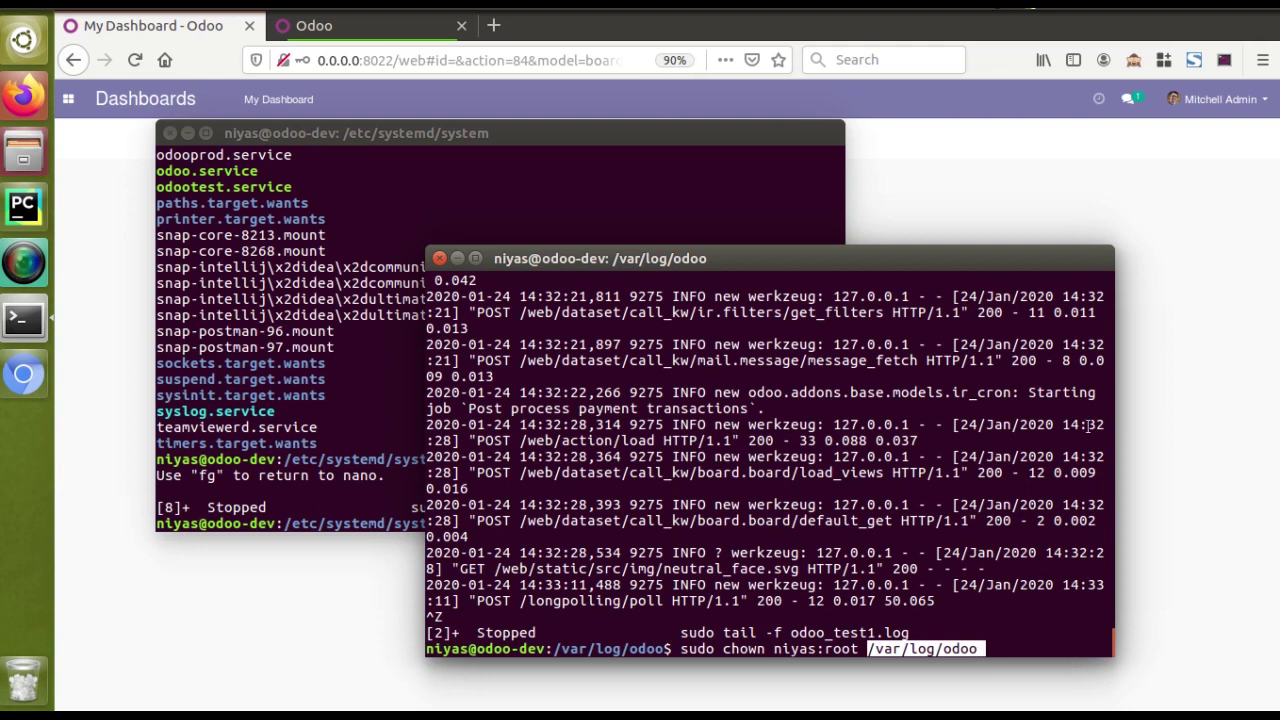
- In Firefox, open the Discuss app on the port 8022 Odoo test instance
click(1074, 180)
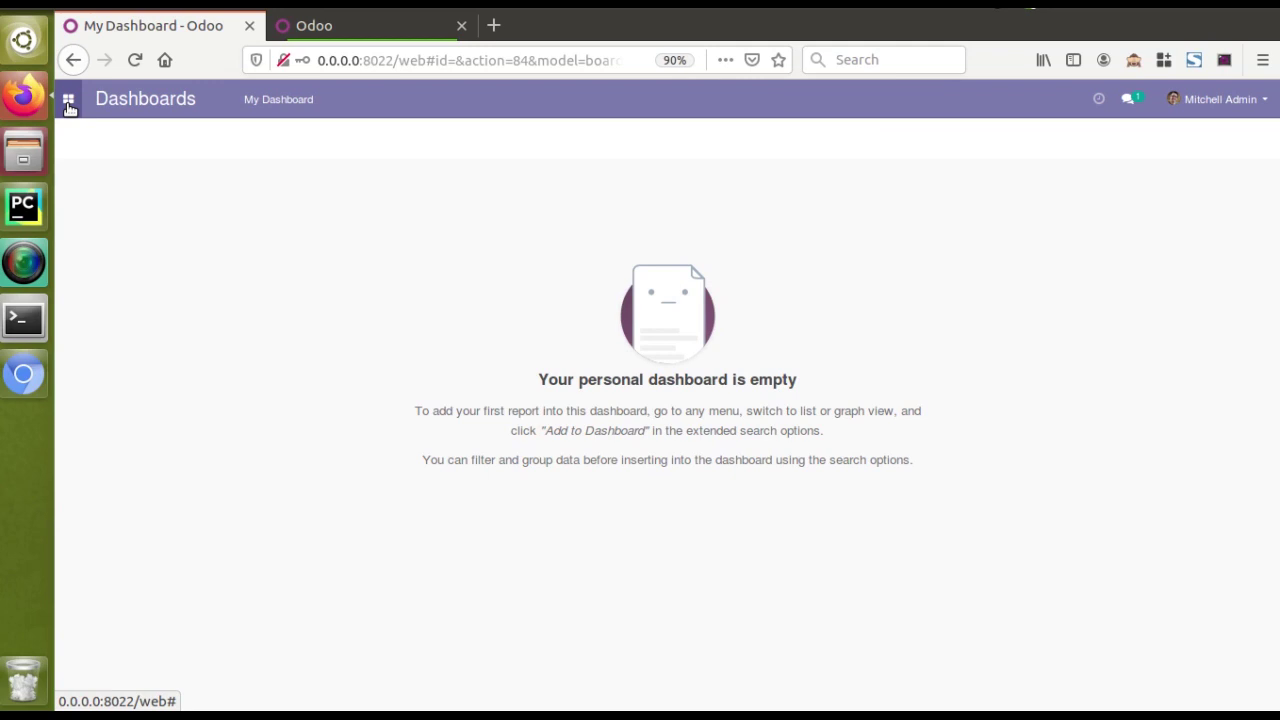
click(69, 103)
click(92, 136)
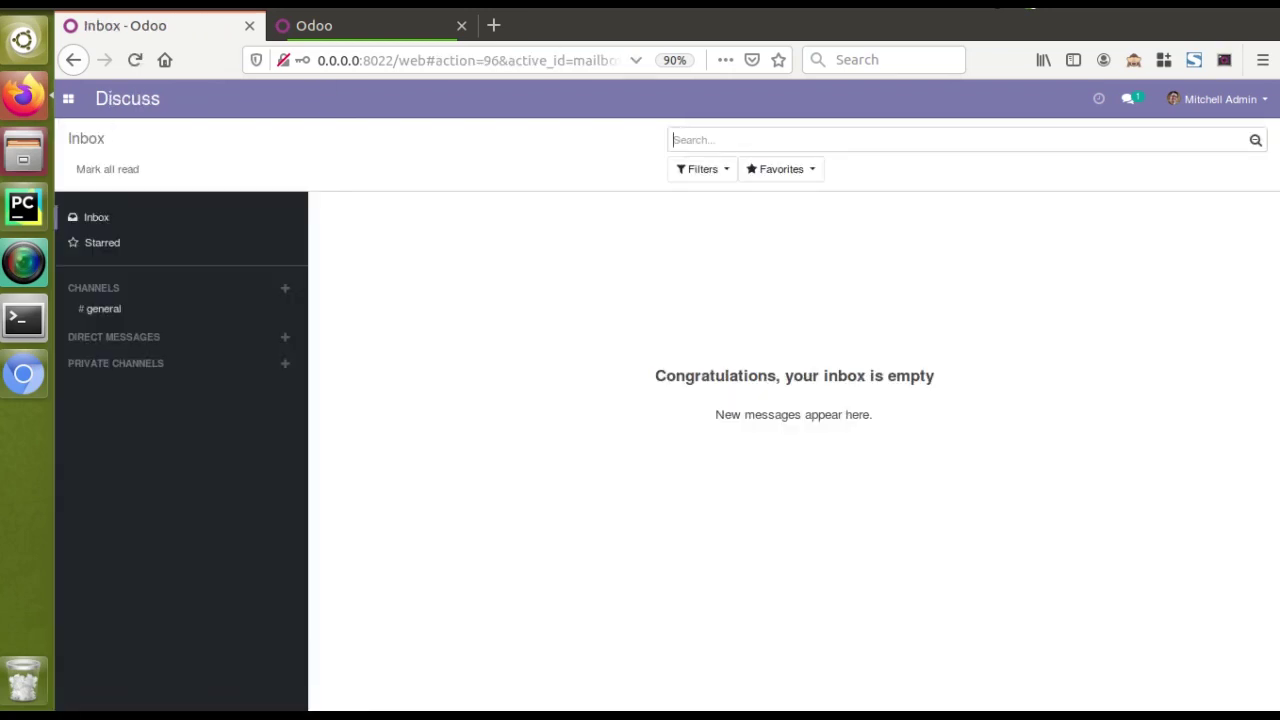
click(1016, 4)
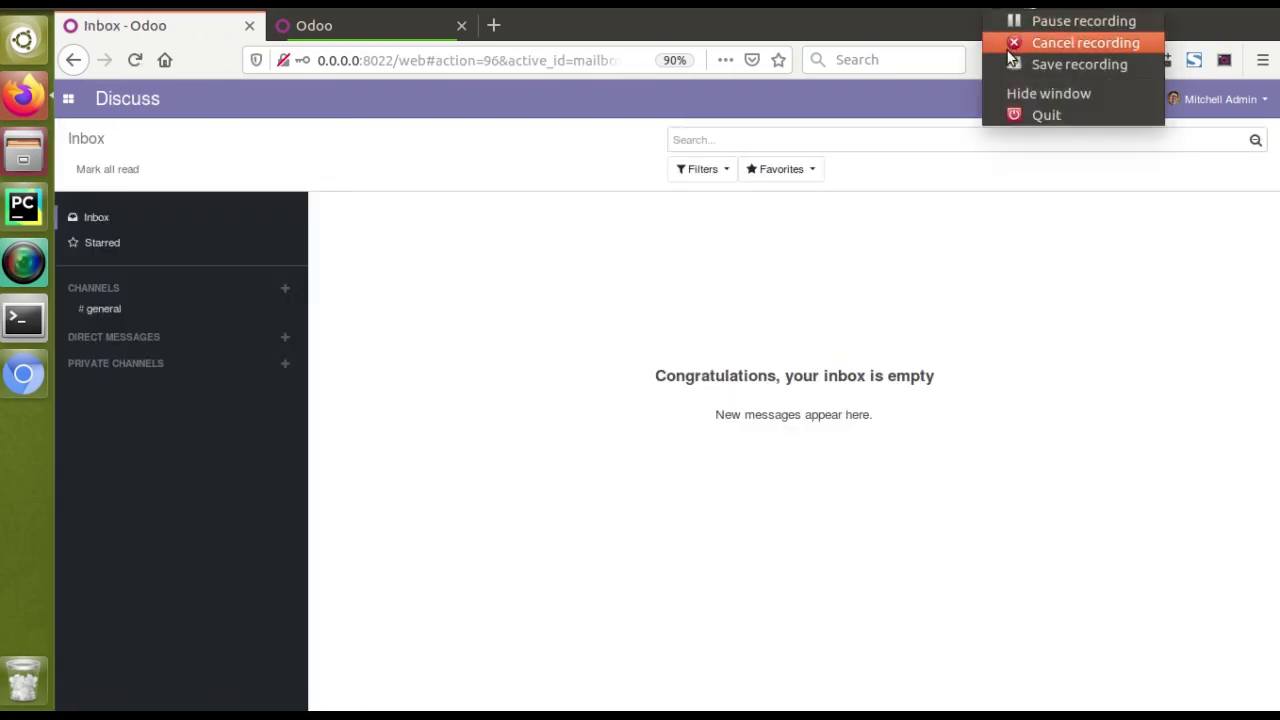